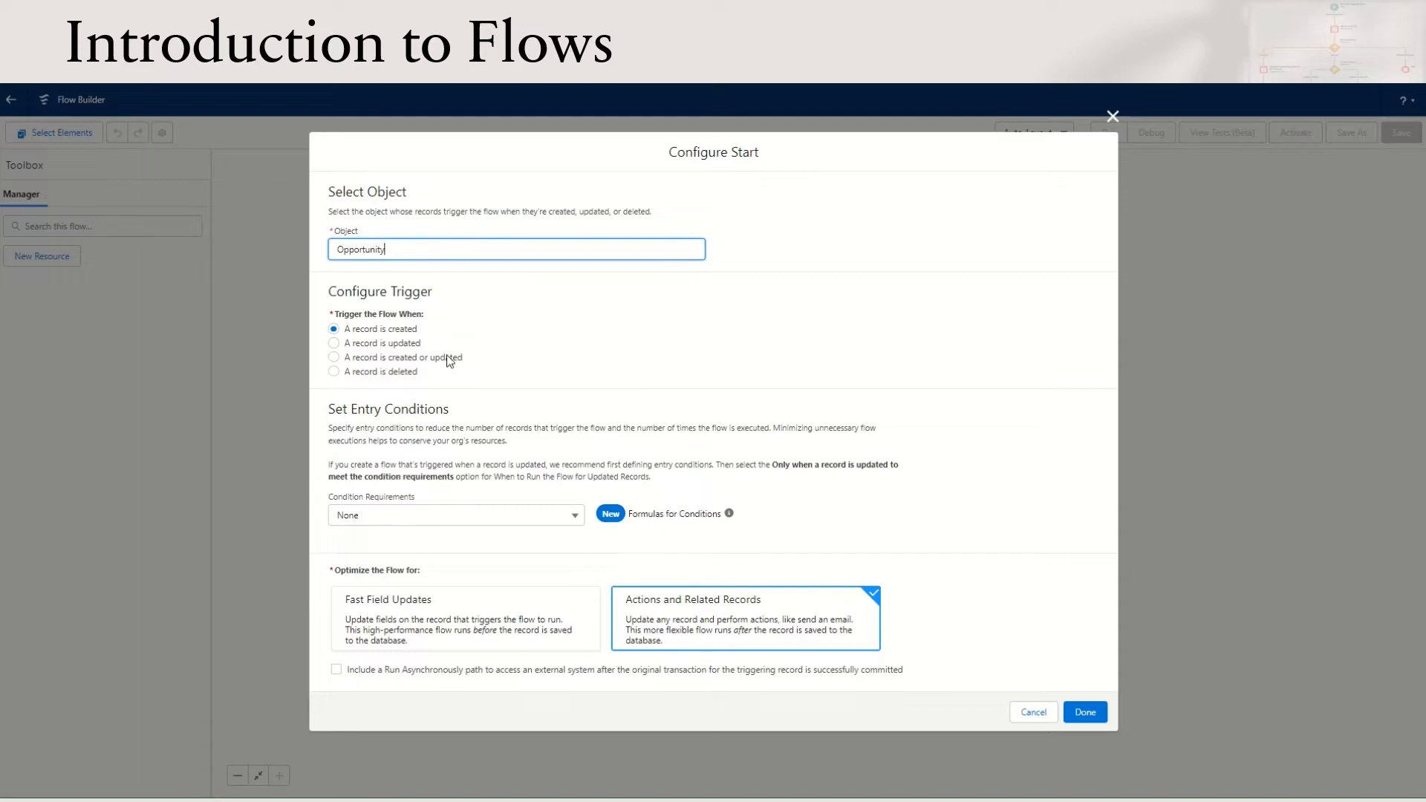
Trigger the flow when a record is created or updated, and require all entry conditions to be met (AND)
{"action": "left_click", "coordinate": [362, 359]}
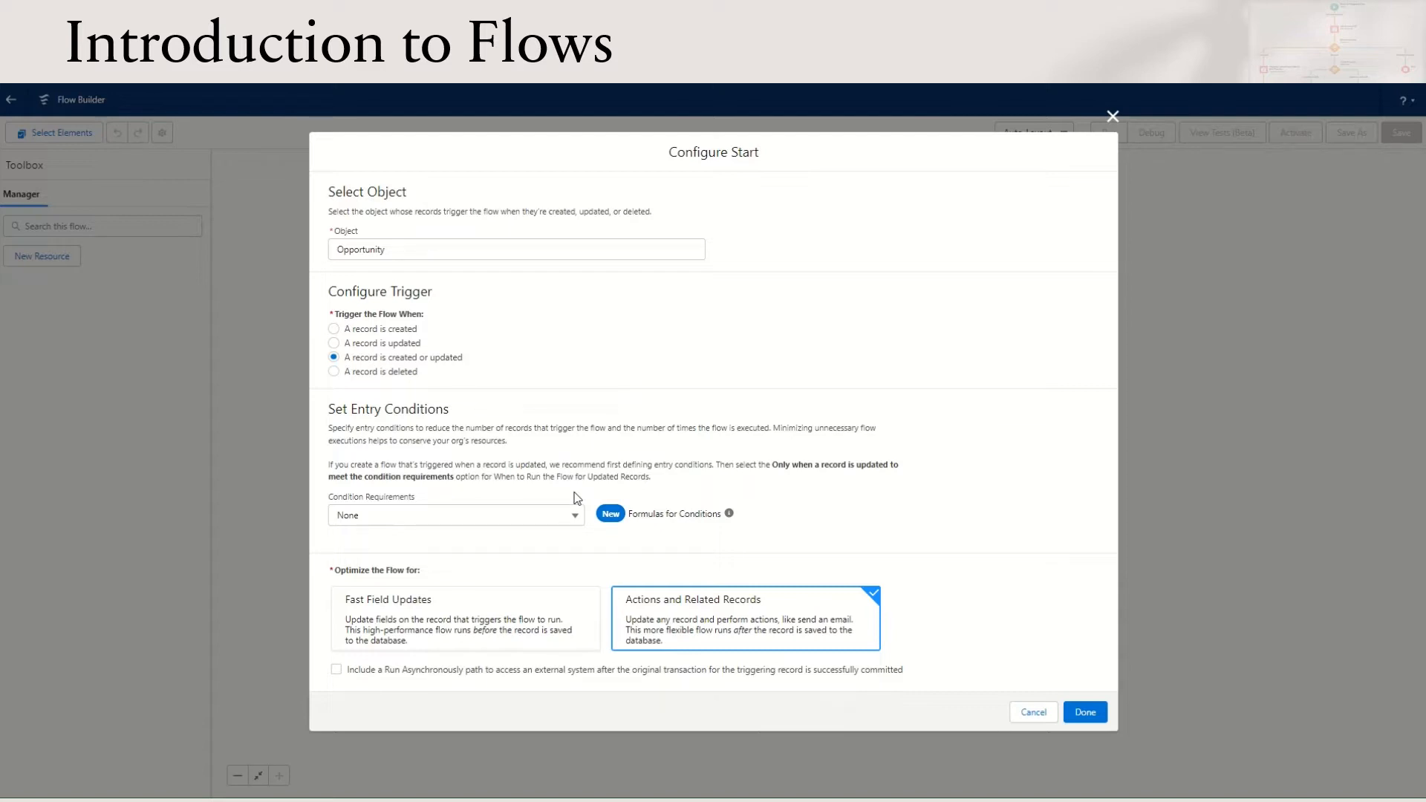
{"action": "left_click", "coordinate": [474, 516]}
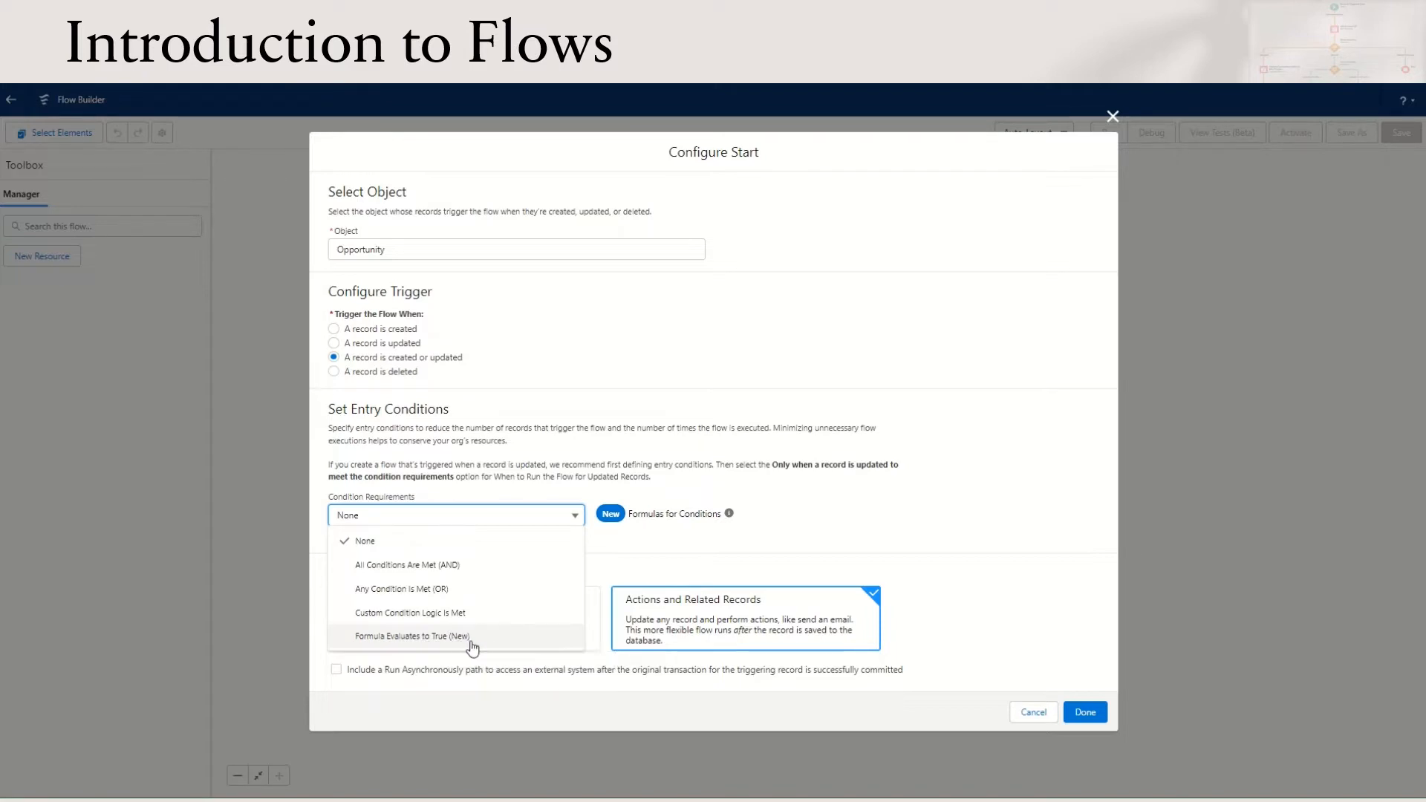
{"action": "left_click", "coordinate": [434, 589]}
{"action": "left_click", "coordinate": [431, 550]}
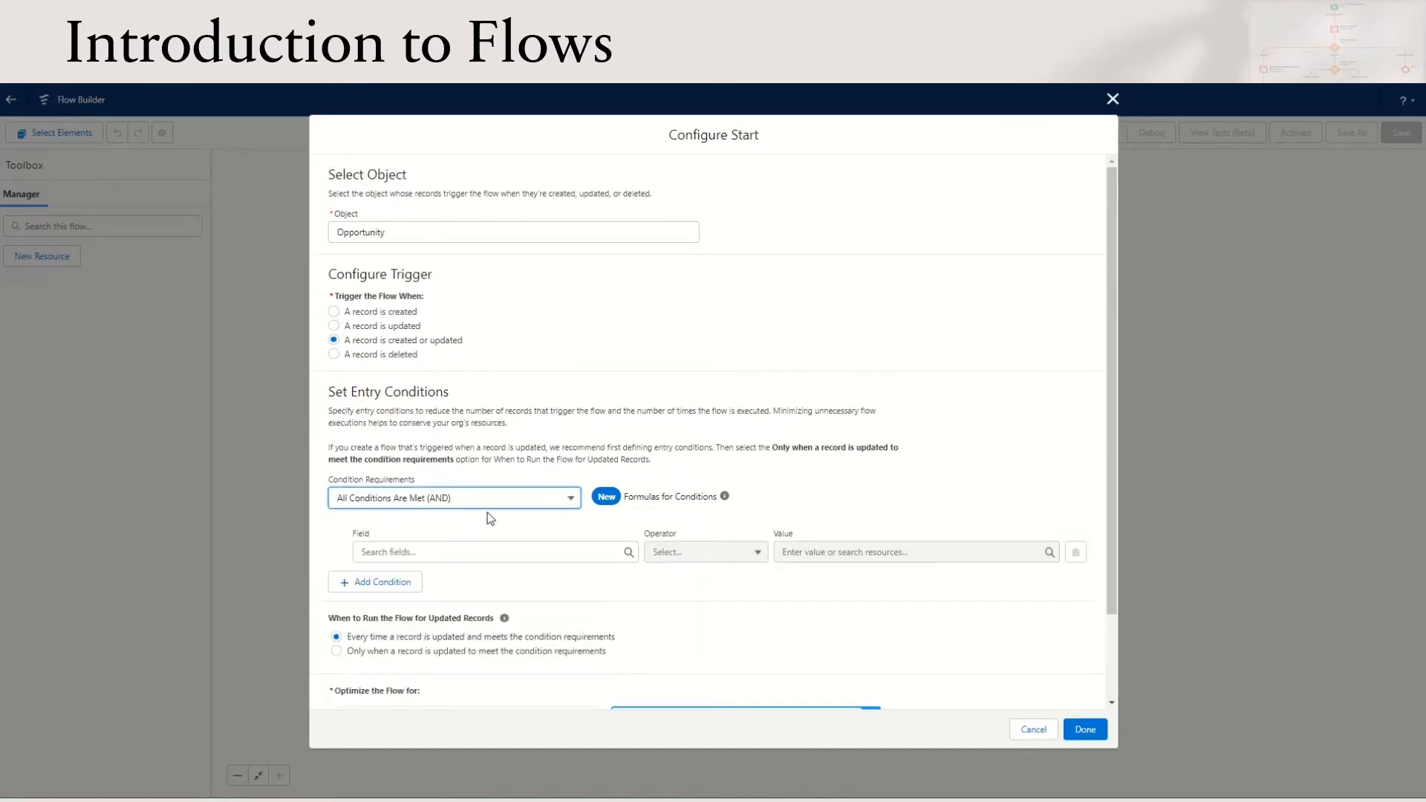
Define the first entry condition as Amount Greater Than or Equal 1000000
{"action": "double_click", "coordinate": [411, 552]}
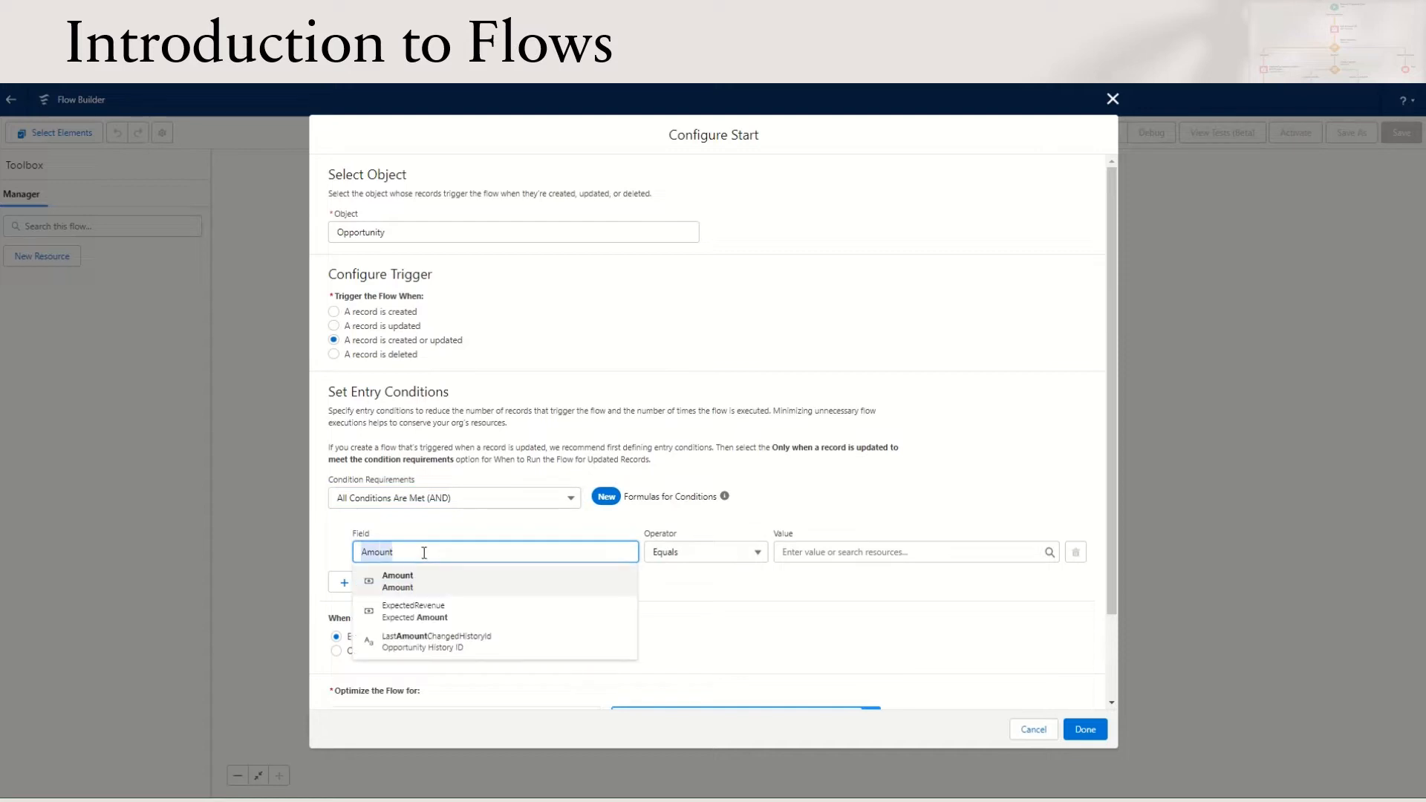
{"action": "left_click", "coordinate": [709, 553]}
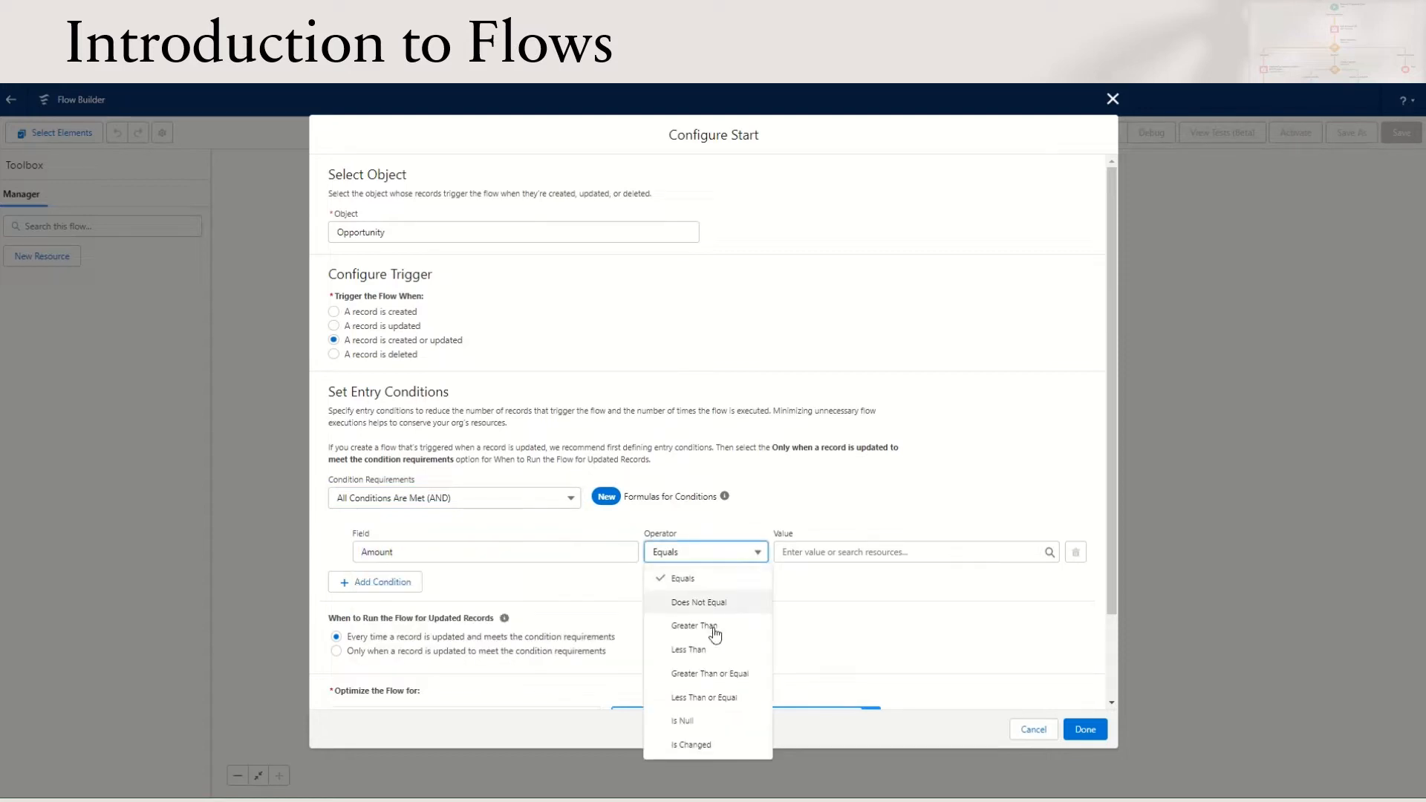
{"action": "left_click", "coordinate": [724, 675]}
{"action": "left_click", "coordinate": [862, 552]}
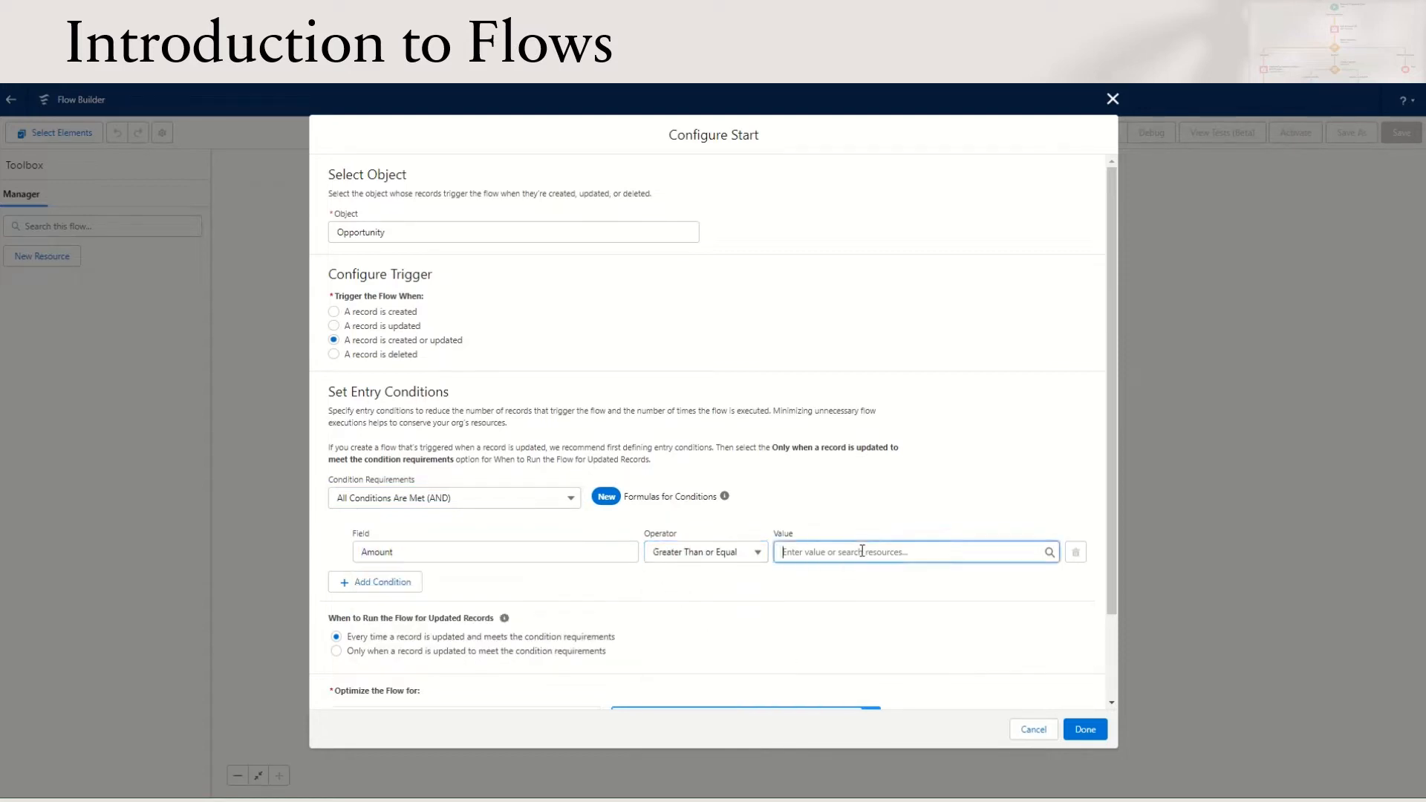
{"action": "type", "text": "1000000"}
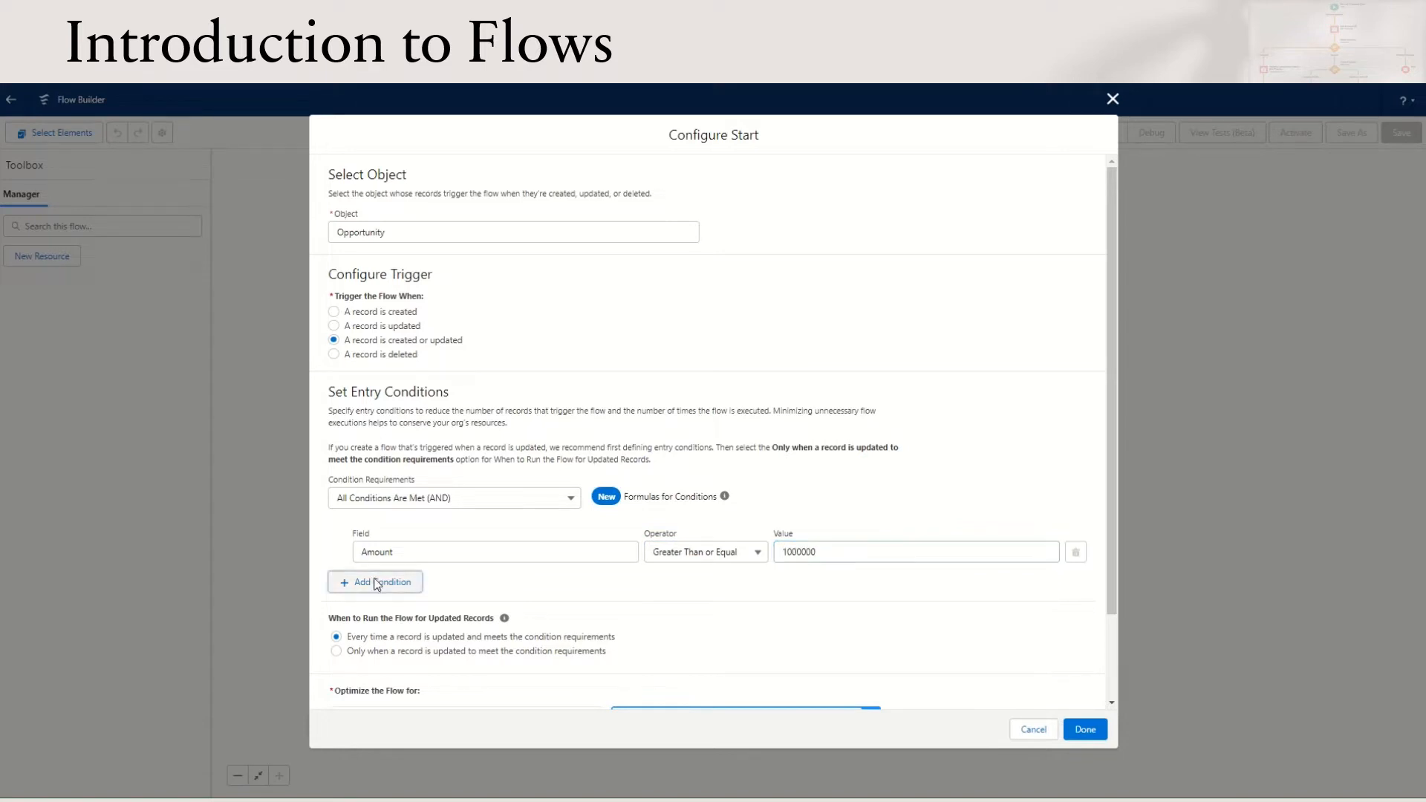
Add a second entry condition requiring Type Equals New Customer
{"action": "left_click", "coordinate": [377, 582]}
{"action": "left_click", "coordinate": [474, 593]}
{"action": "type", "text": "Type"}
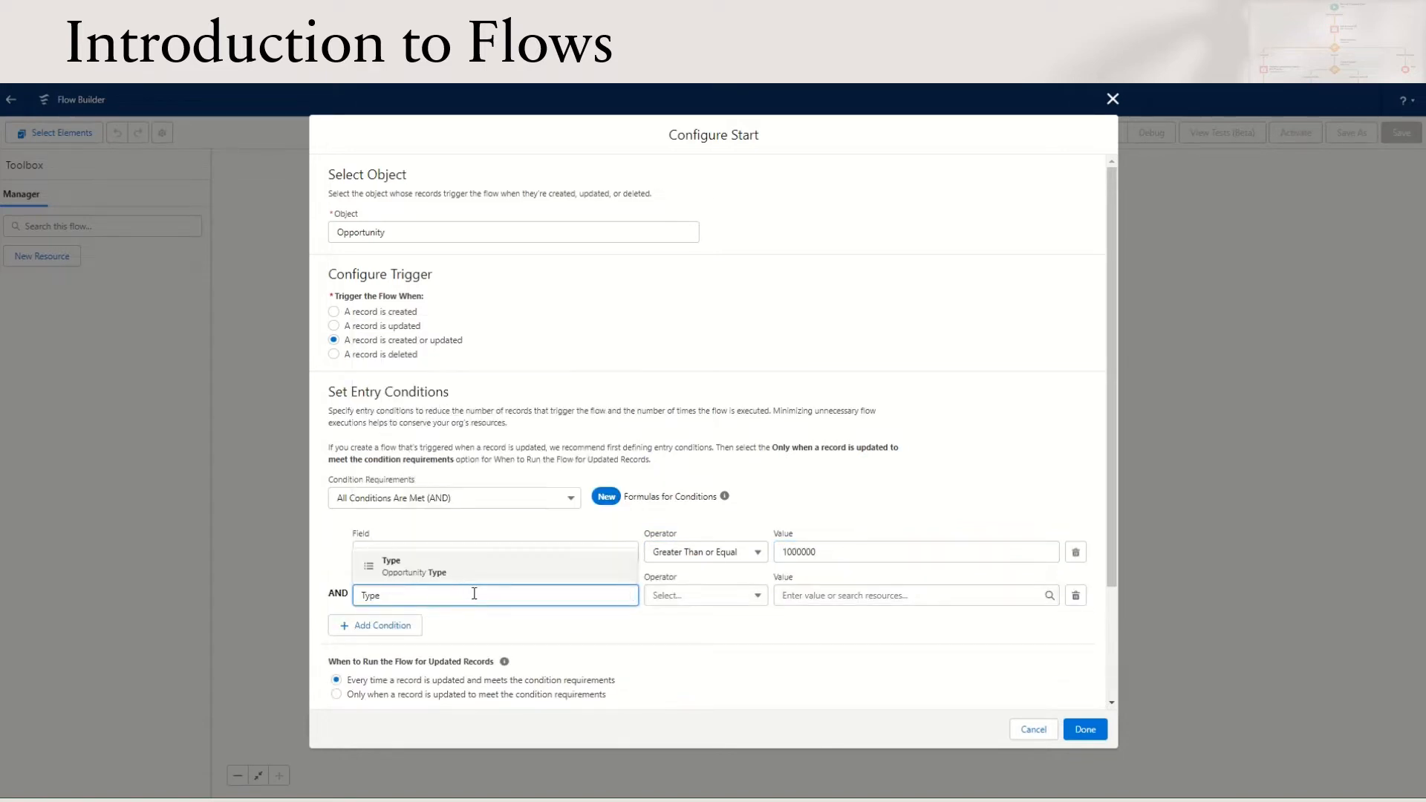
{"action": "left_click", "coordinate": [471, 572]}
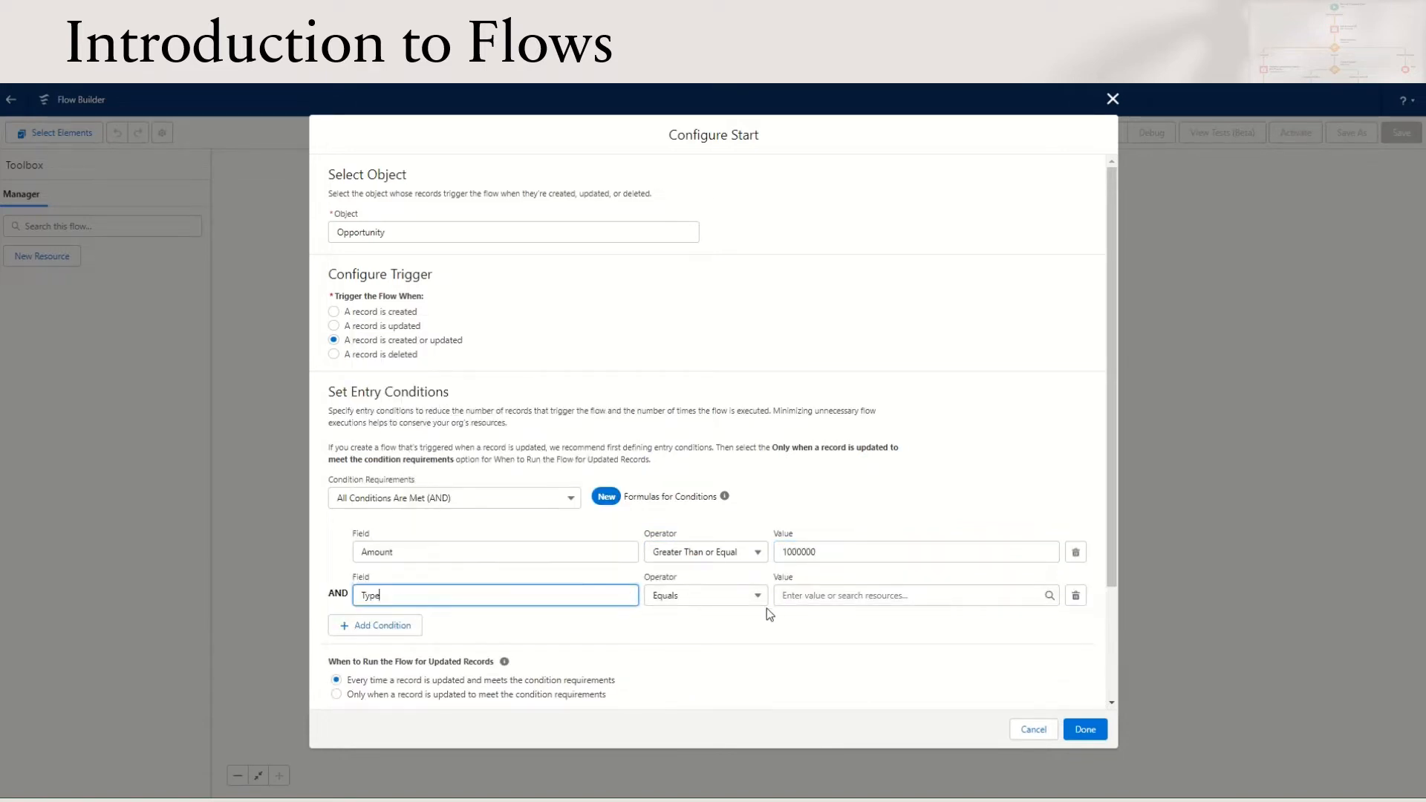
{"action": "left_click", "coordinate": [831, 597]}
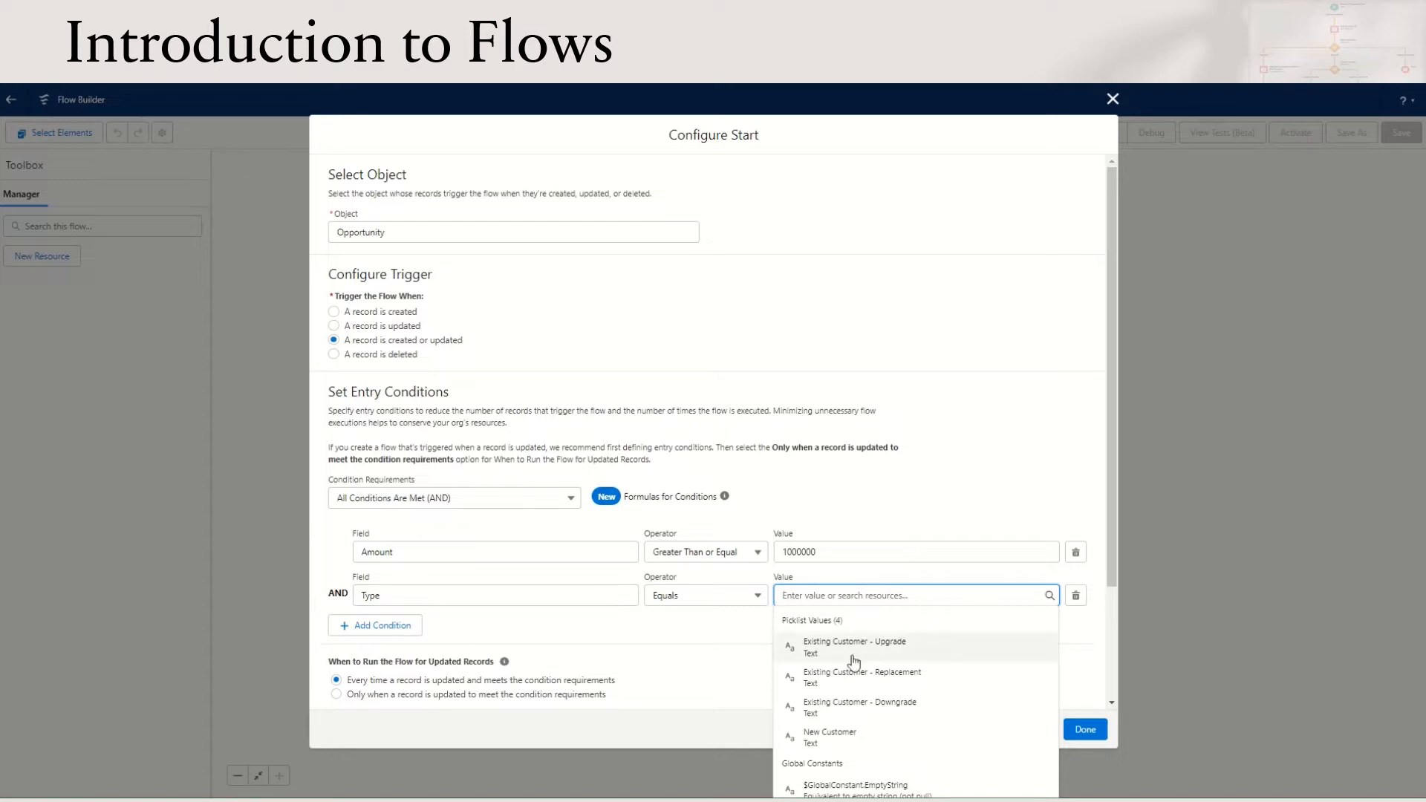
{"action": "left_click", "coordinate": [866, 745]}
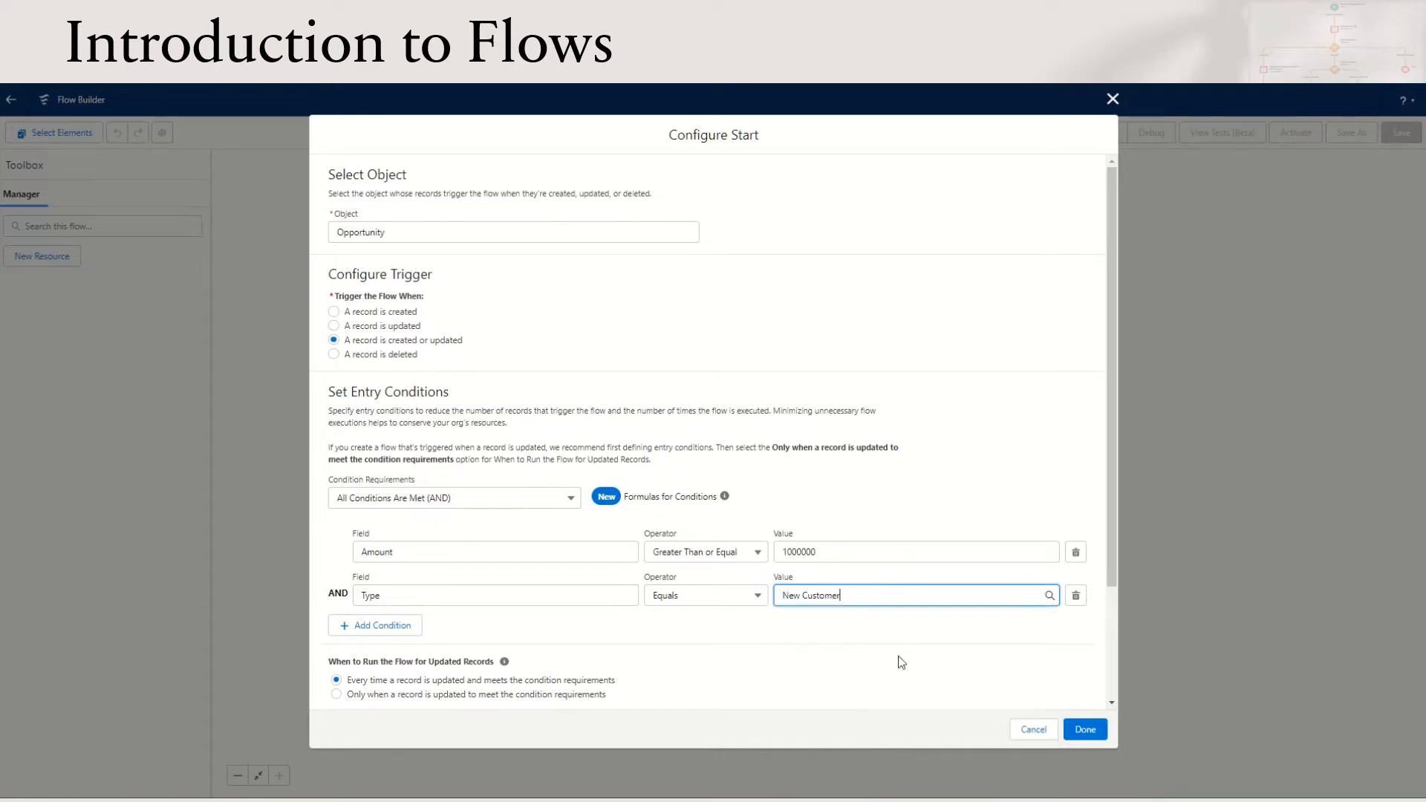
Run the flow only when a record is updated to meet the condition requirements, and finish the start configuration
{"action": "scroll", "coordinate": [677, 354], "scroll_direction": "down", "scroll_amount": 2}
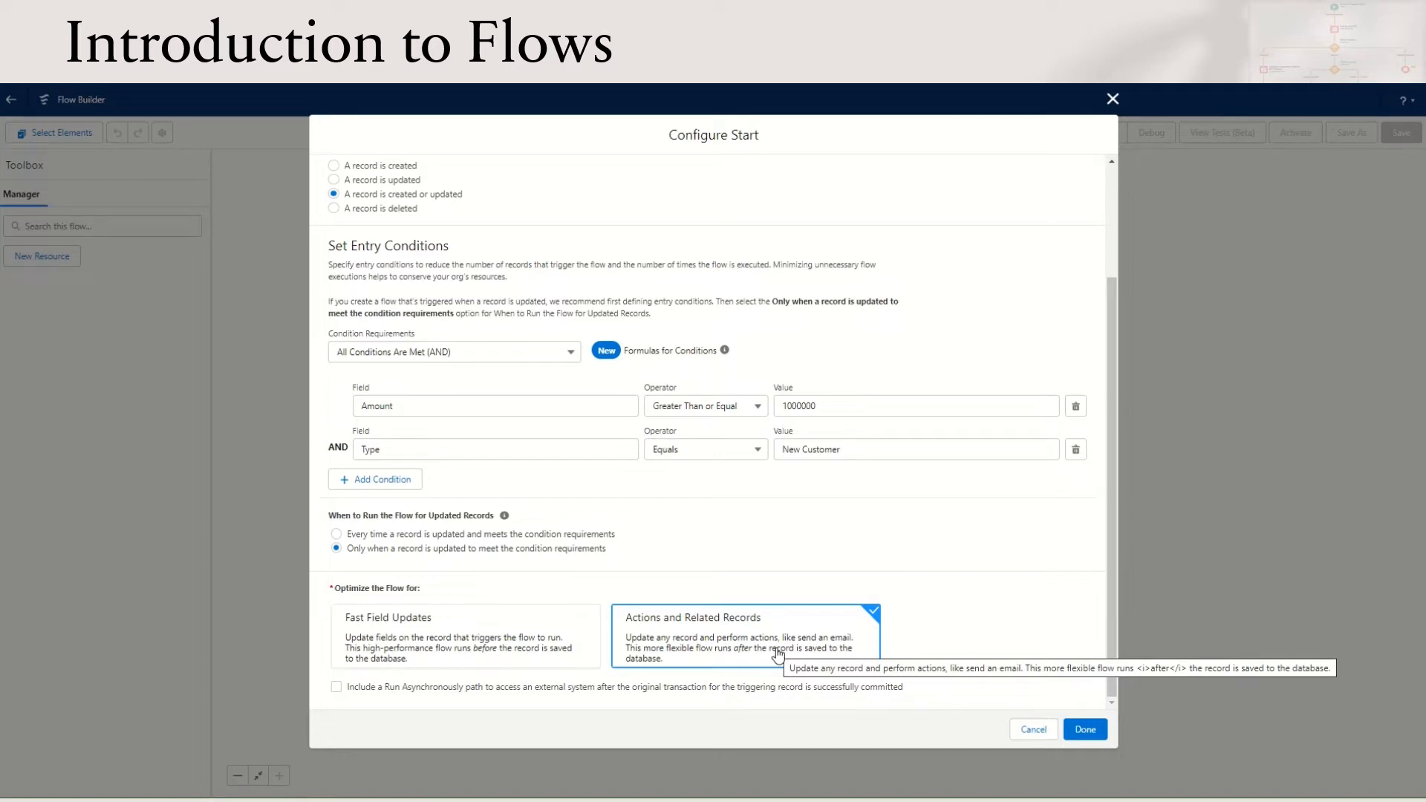
{"action": "left_click", "coordinate": [1087, 730]}
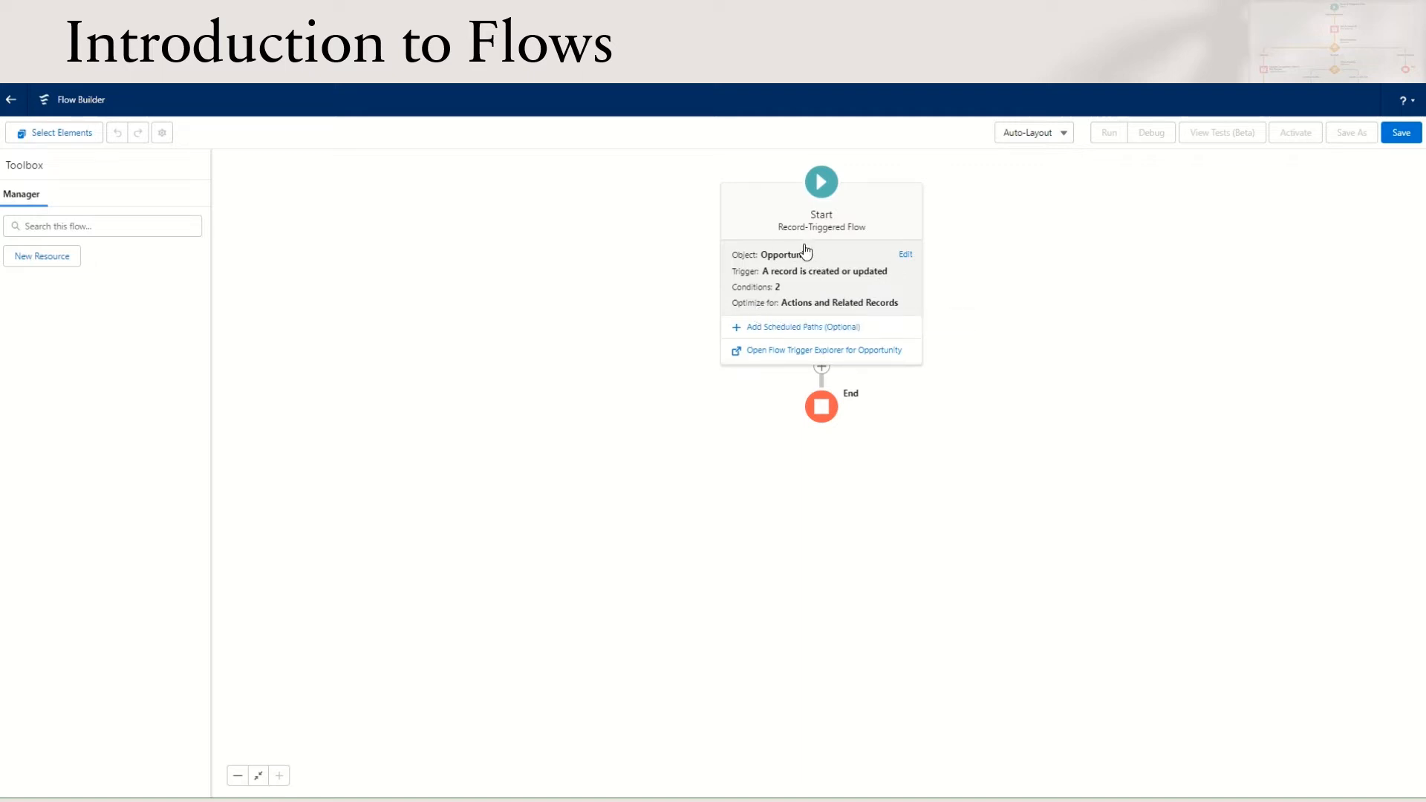
Switch the flow canvas to the Free-Form layout, and return it to Auto-Layout
{"action": "left_click", "coordinate": [1059, 134]}
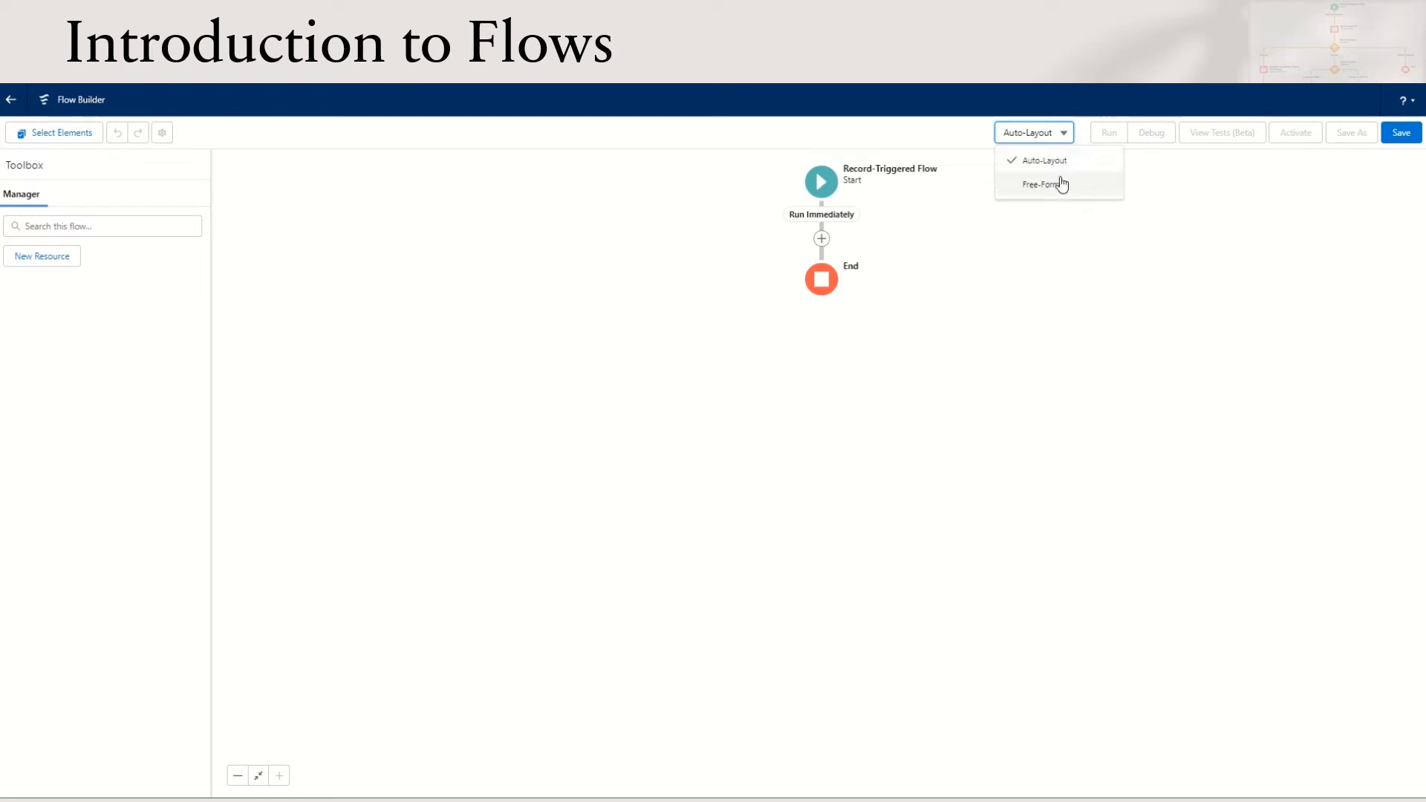
{"action": "left_click", "coordinate": [1058, 184]}
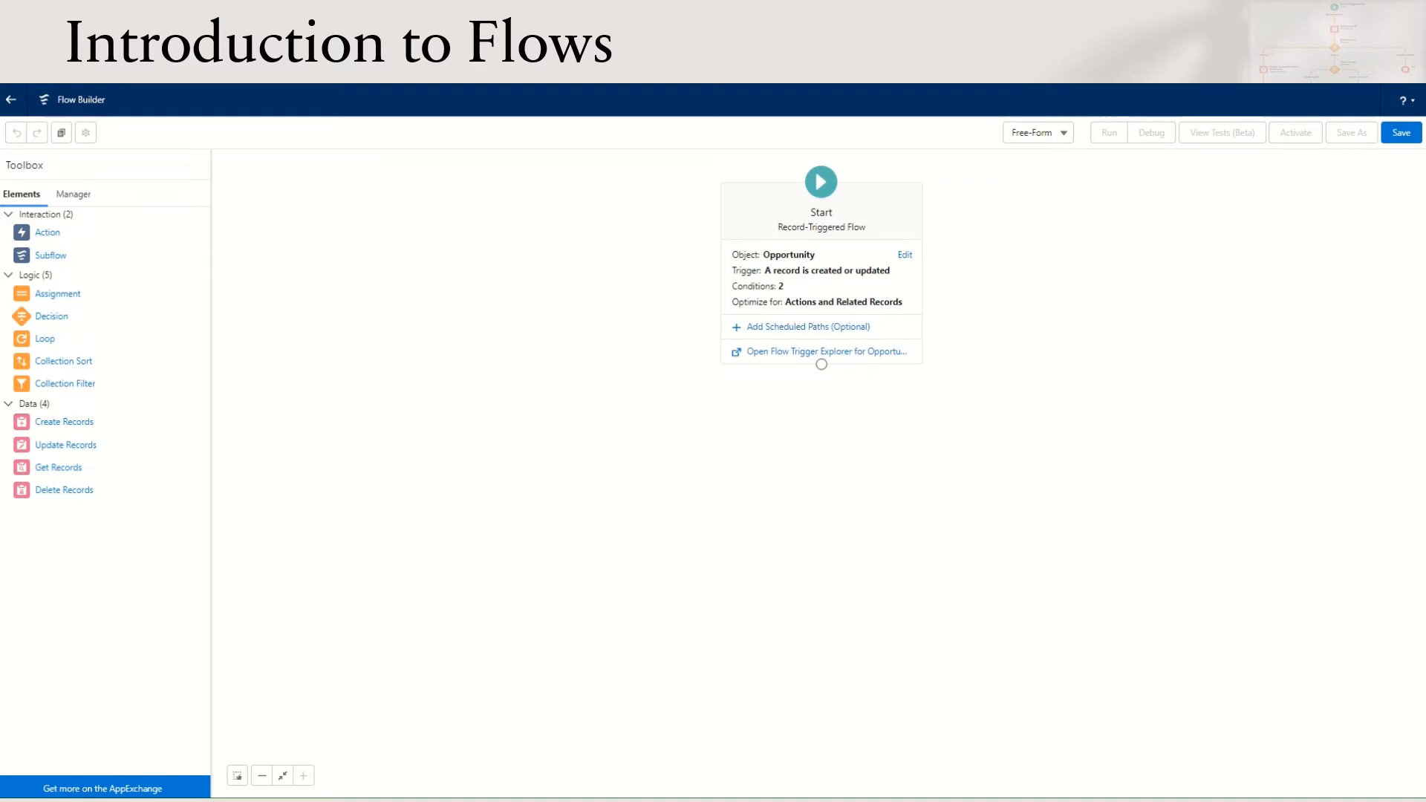
{"action": "left_click", "coordinate": [1063, 137]}
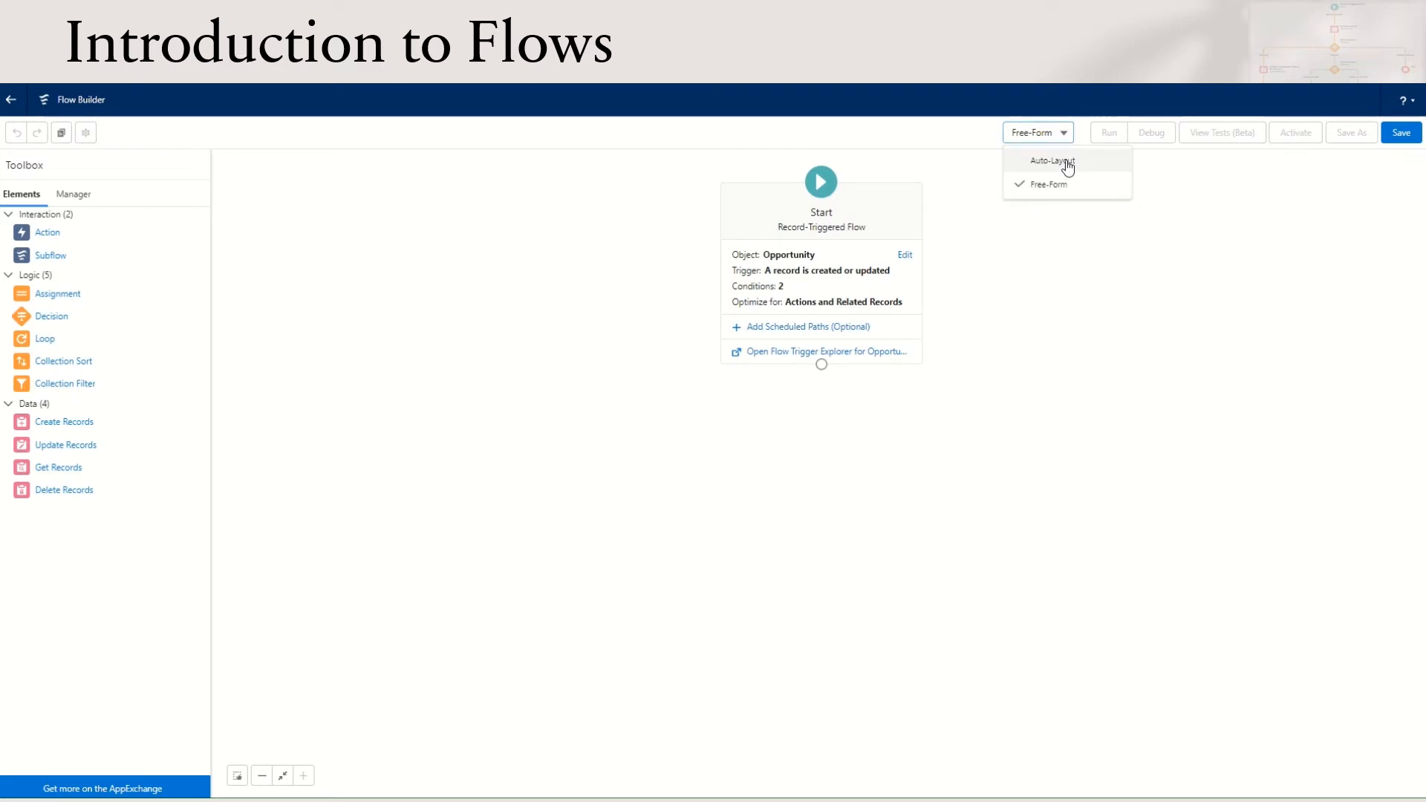
{"action": "left_click", "coordinate": [1063, 157]}
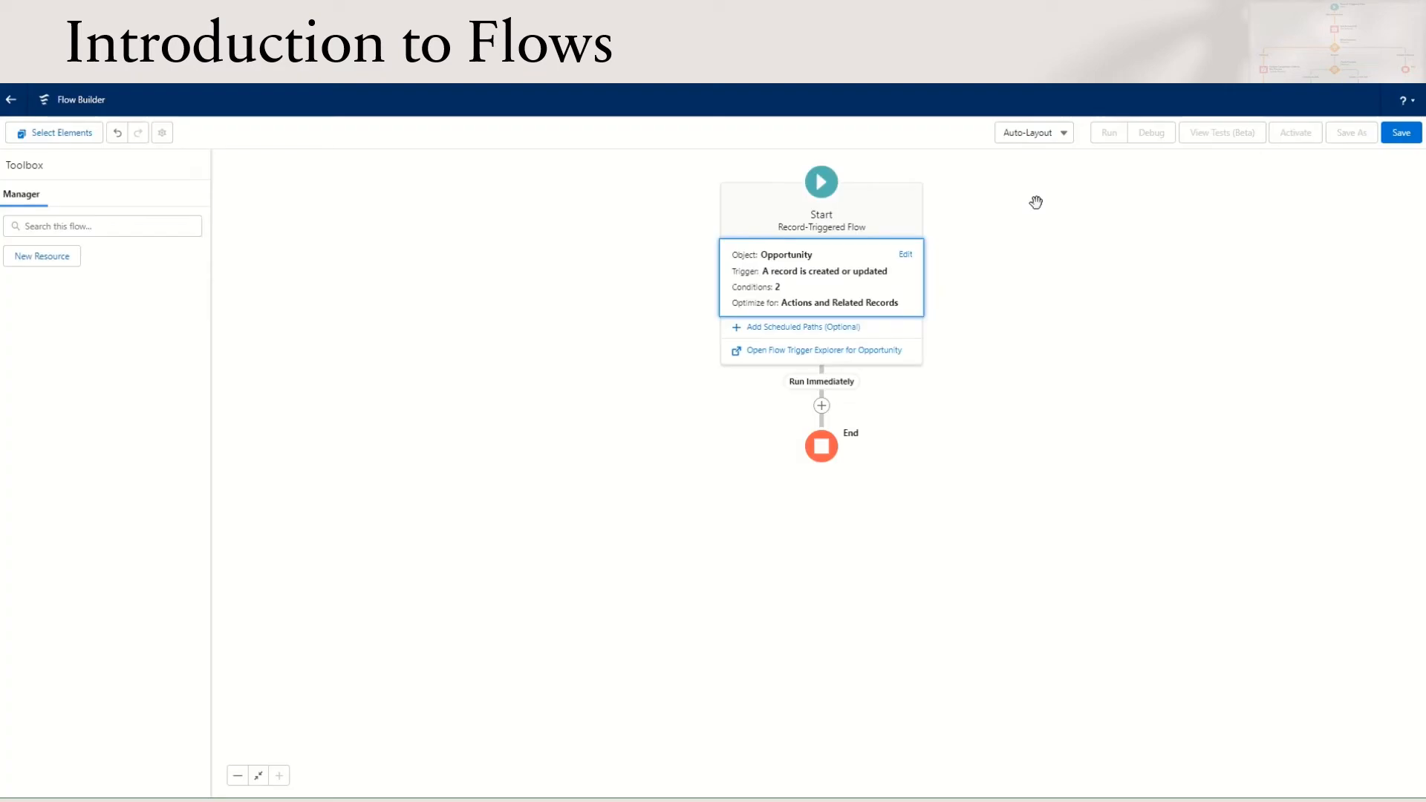
Add a Get Records element after the start, labelled Get Account Record, for the Account object
{"action": "left_click", "coordinate": [822, 408]}
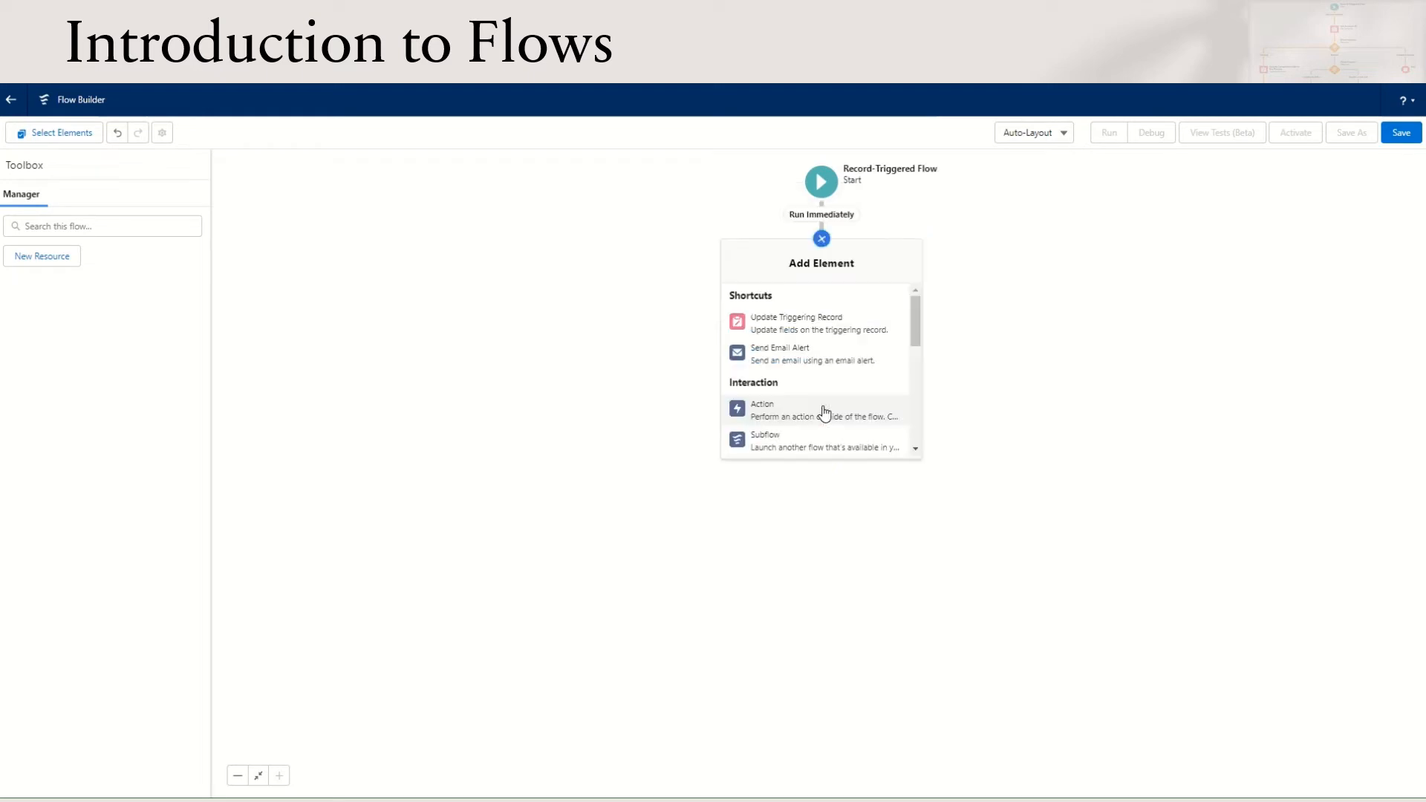
{"action": "scroll", "coordinate": [817, 410], "scroll_direction": "down", "scroll_amount": 5}
{"action": "left_click", "coordinate": [819, 412]}
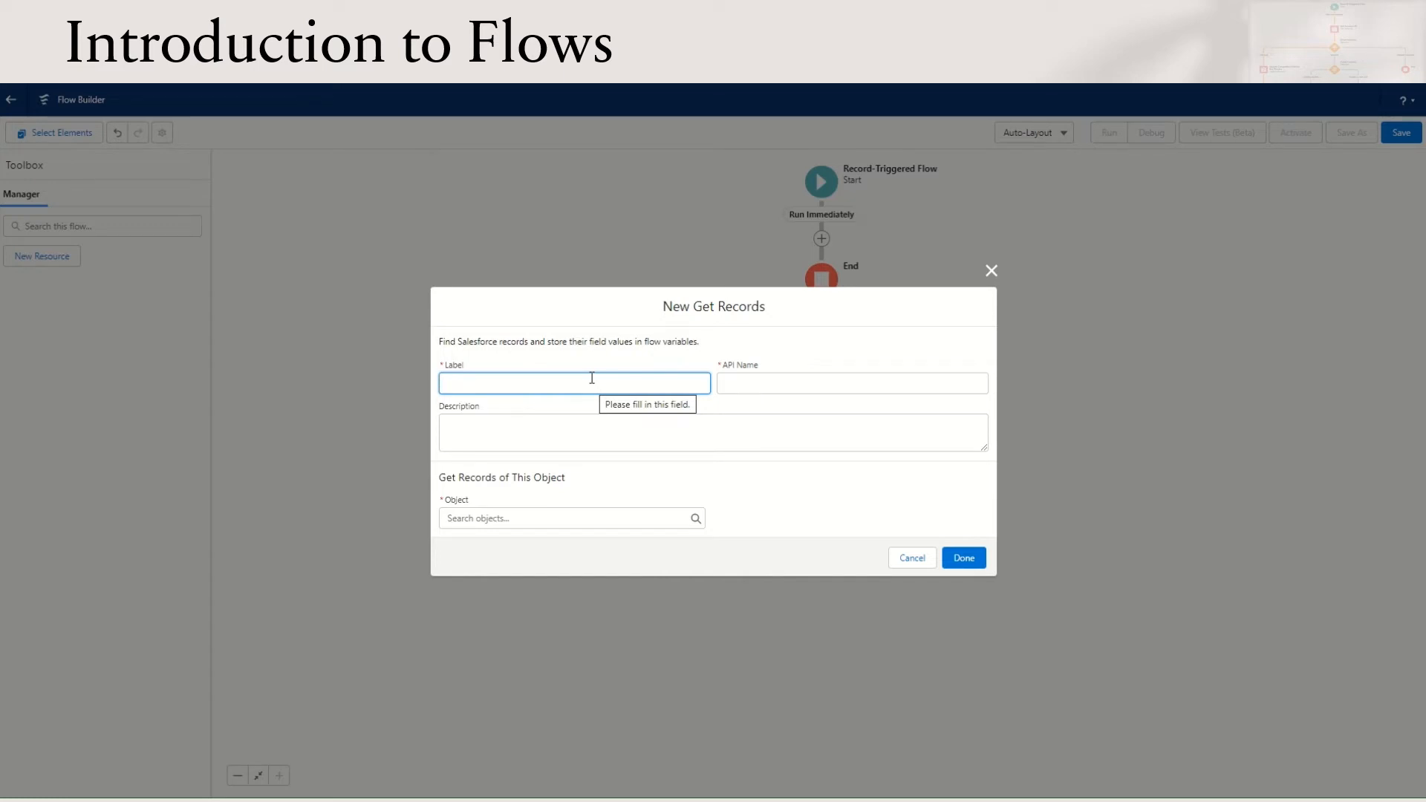
{"action": "type", "text": "Get Account Record"}
{"action": "key", "text": "Return"}
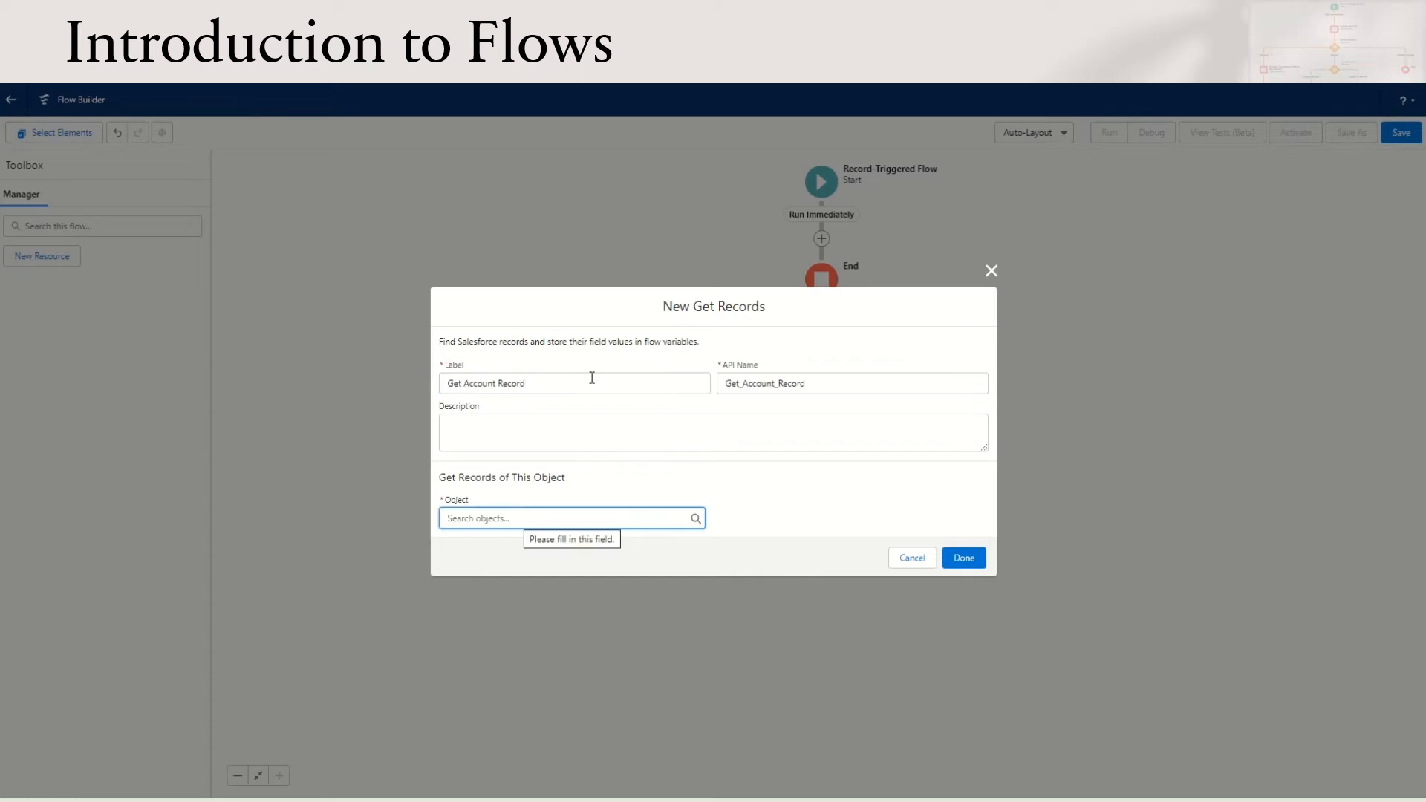
{"action": "type", "text": "Account"}
{"action": "key", "text": "Return"}
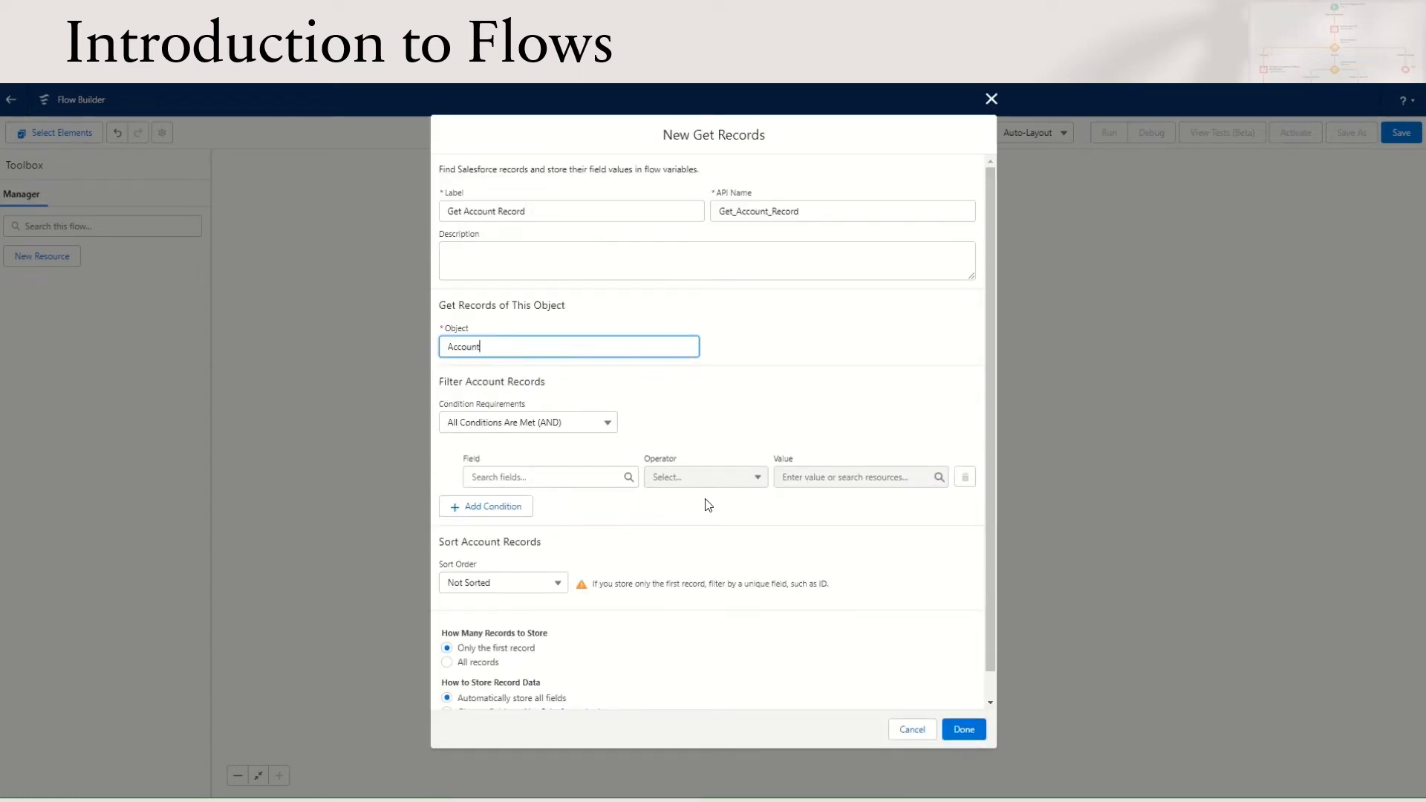
Filter the account records by Id Equals {!$Record.AccountId}, and finish the Get Account Record element
{"action": "left_click", "coordinate": [594, 477]}
{"action": "left_click", "coordinate": [566, 586]}
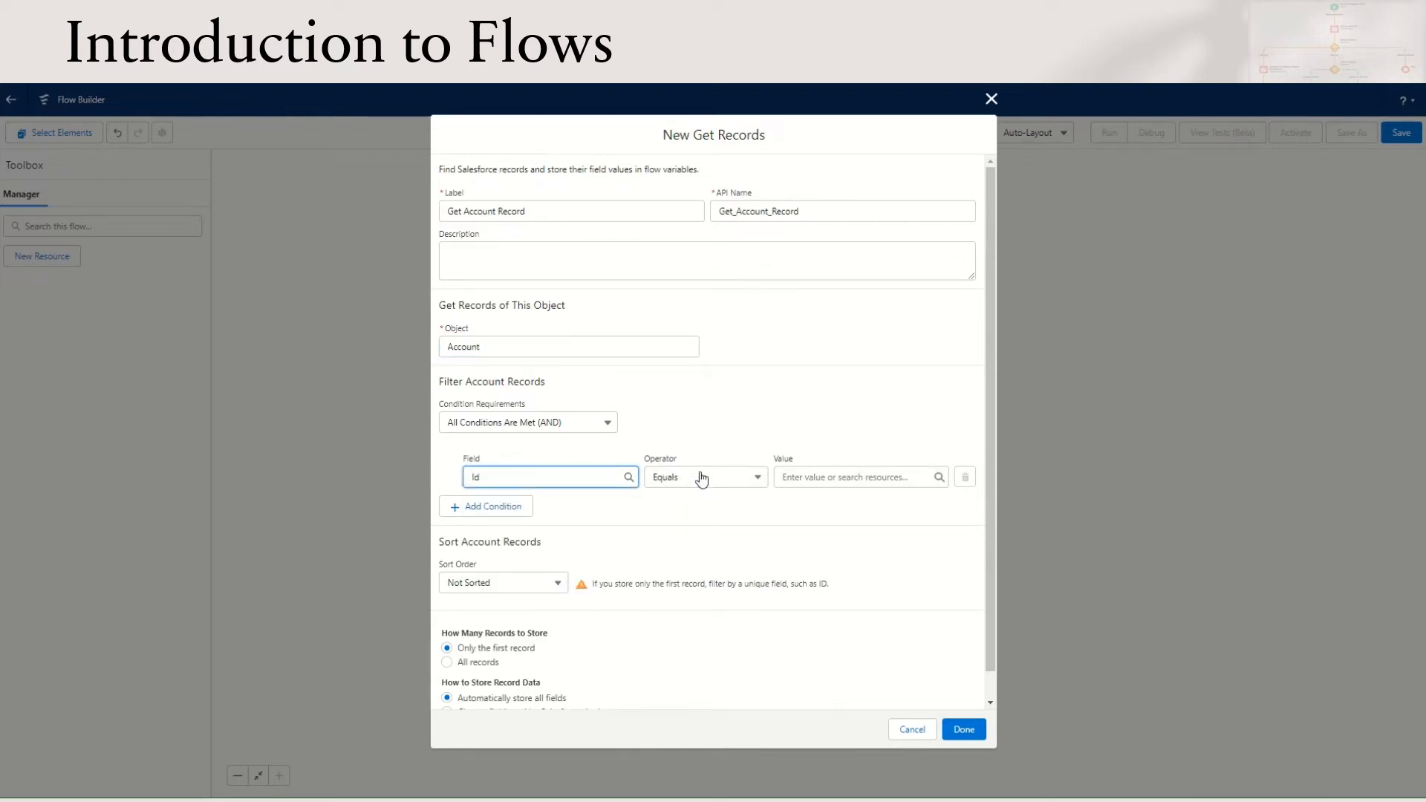
{"action": "left_click", "coordinate": [854, 475]}
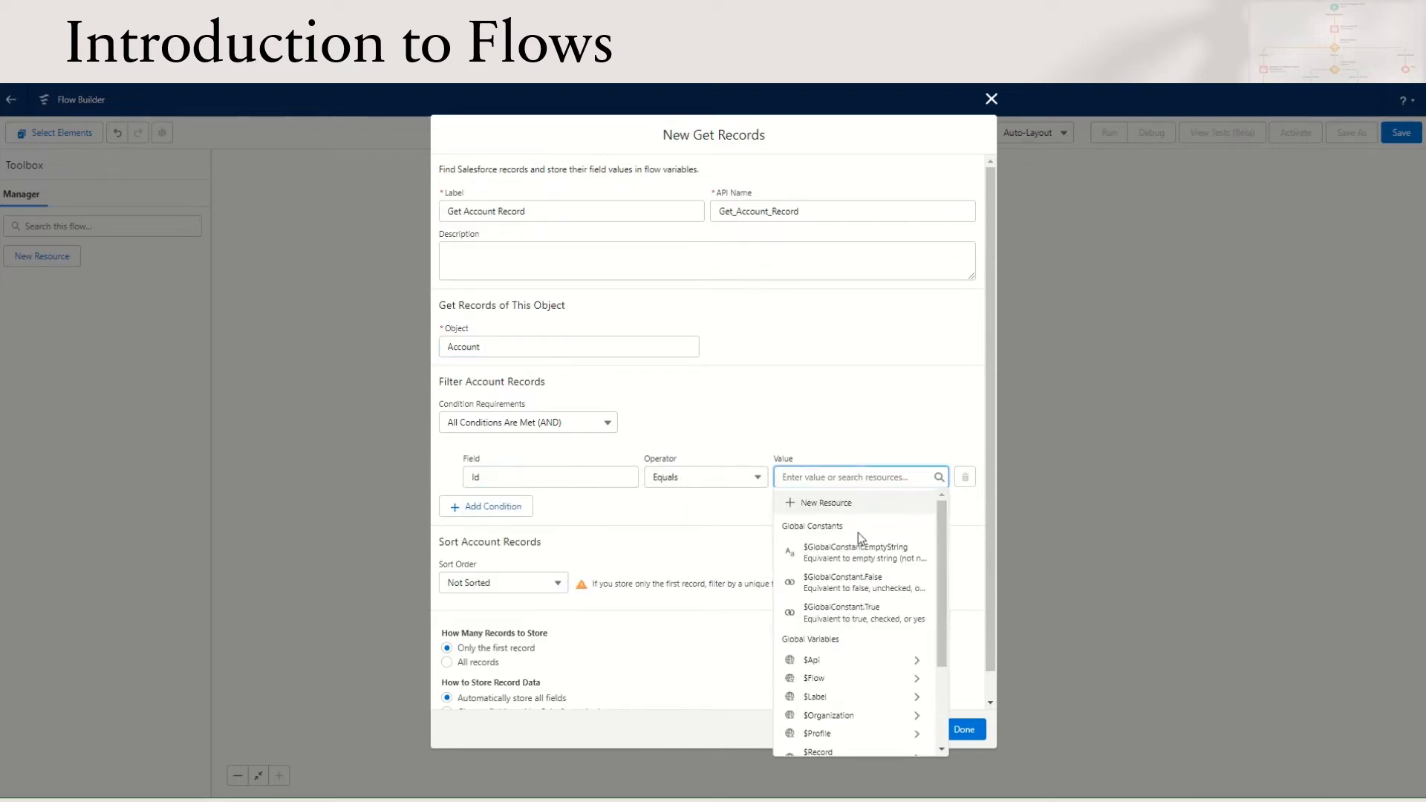
{"action": "scroll", "coordinate": [861, 594], "scroll_direction": "down", "scroll_amount": 3}
{"action": "left_click", "coordinate": [854, 633]}
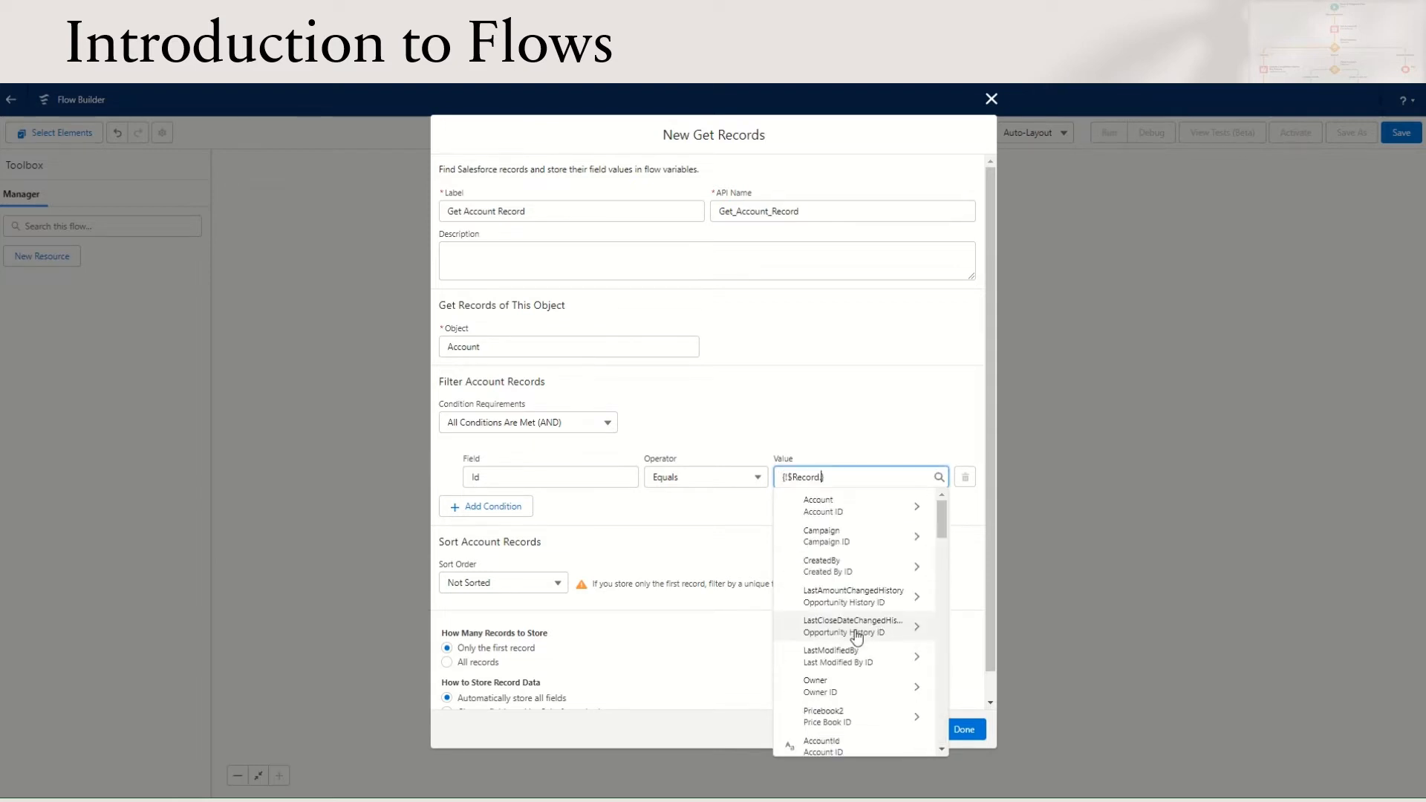
{"action": "left_click", "coordinate": [825, 746]}
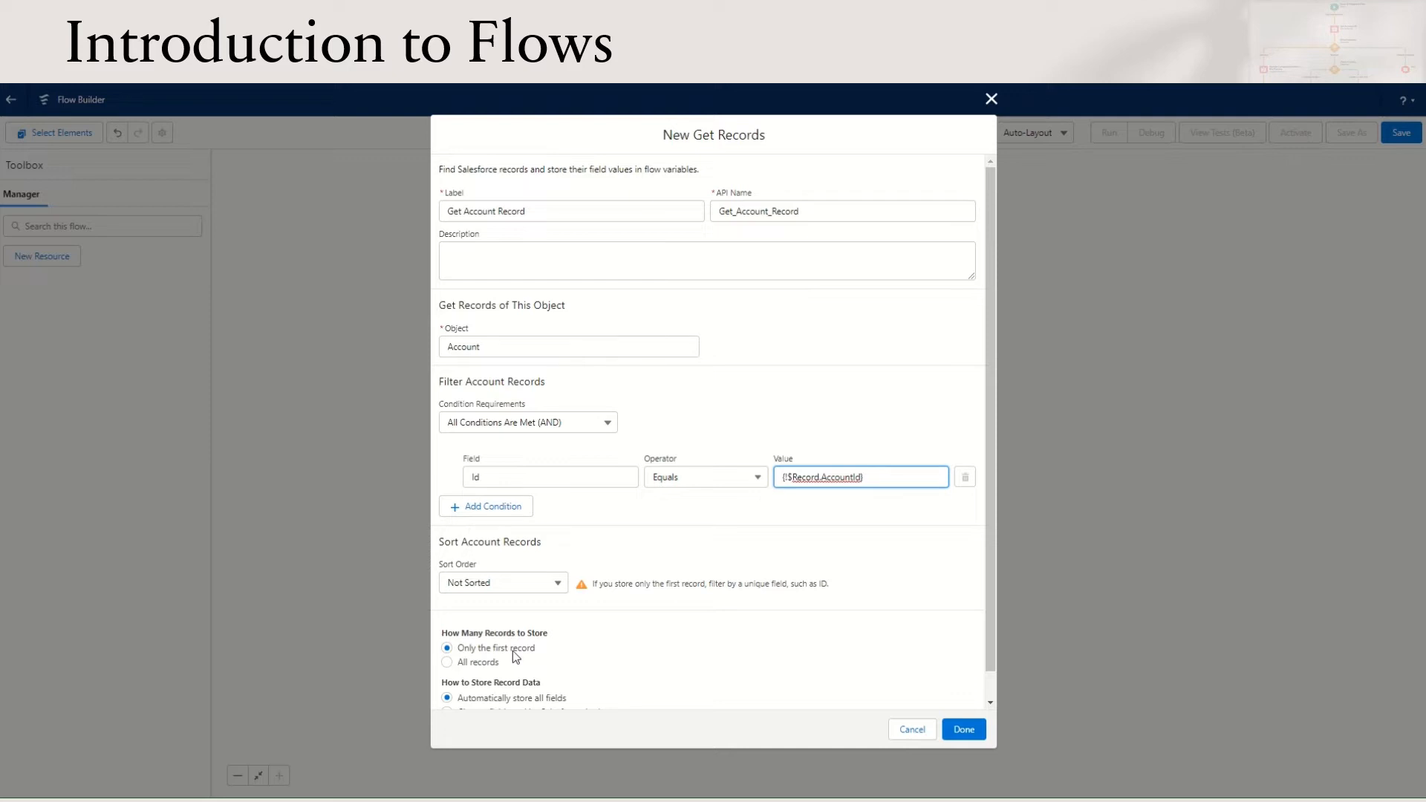
{"action": "scroll", "coordinate": [643, 694], "scroll_direction": "down", "scroll_amount": 1}
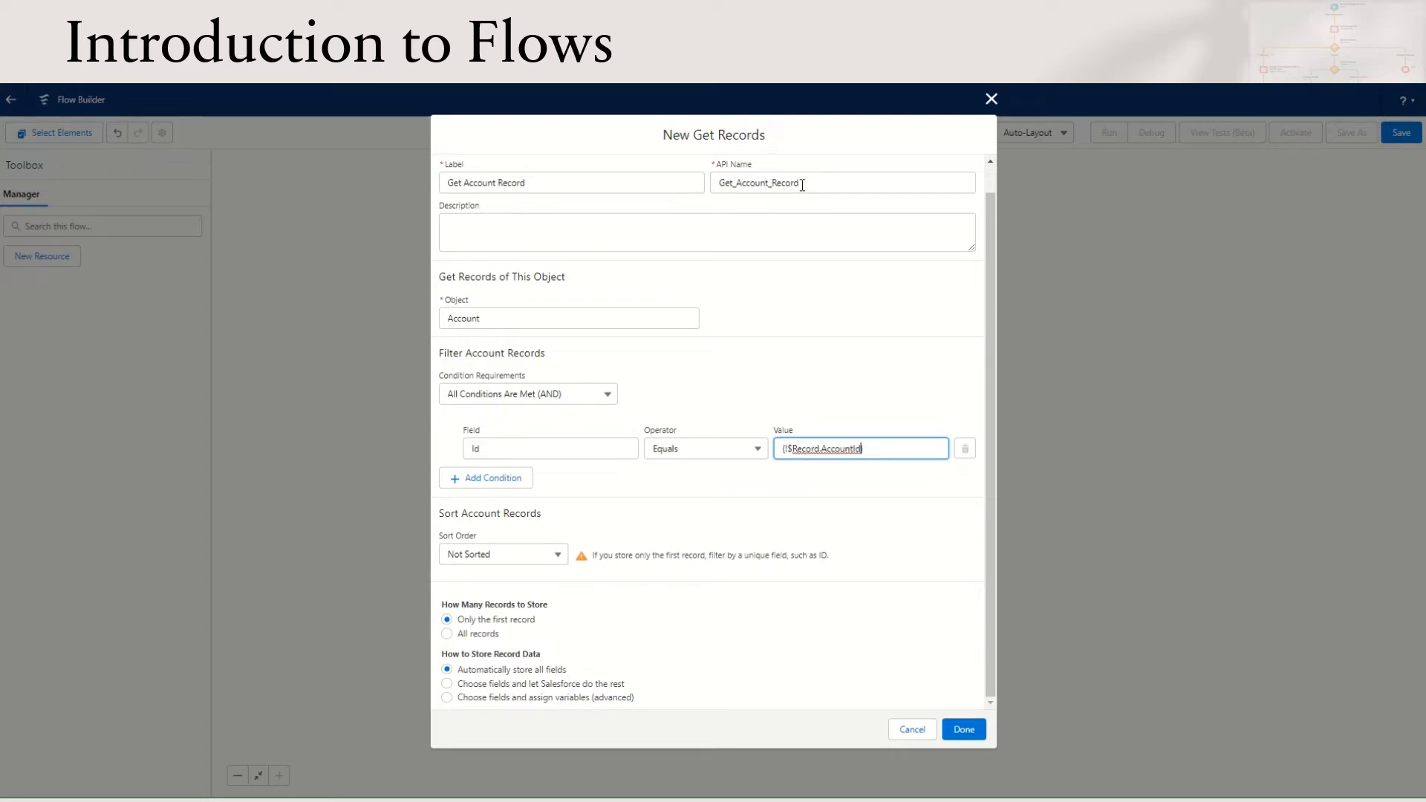
{"action": "left_click", "coordinate": [965, 728]}
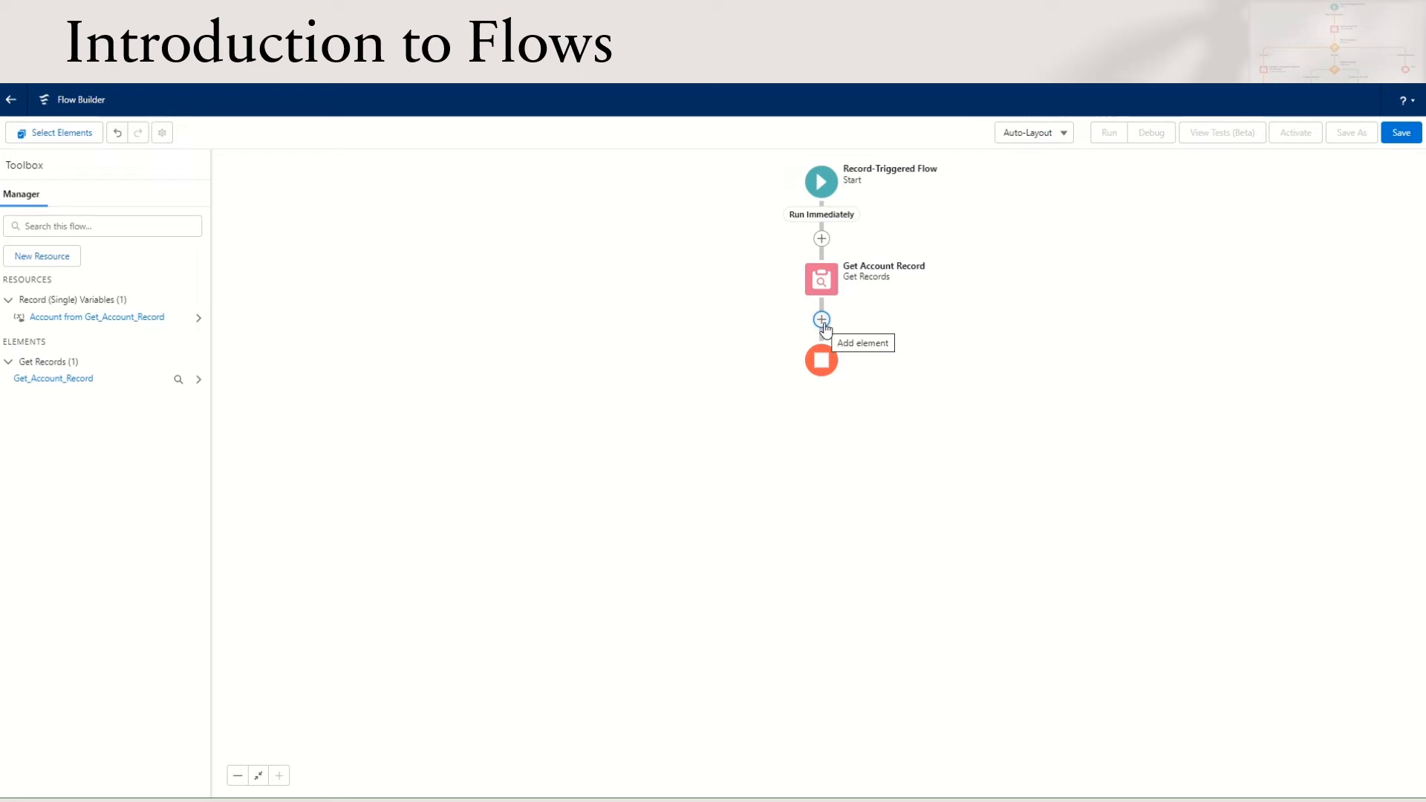
Add a Decision element labelled Check Account Industry after the Get Account Record element
{"action": "left_click", "coordinate": [822, 321]}
{"action": "scroll", "coordinate": [823, 431], "scroll_direction": "down", "scroll_amount": 3}
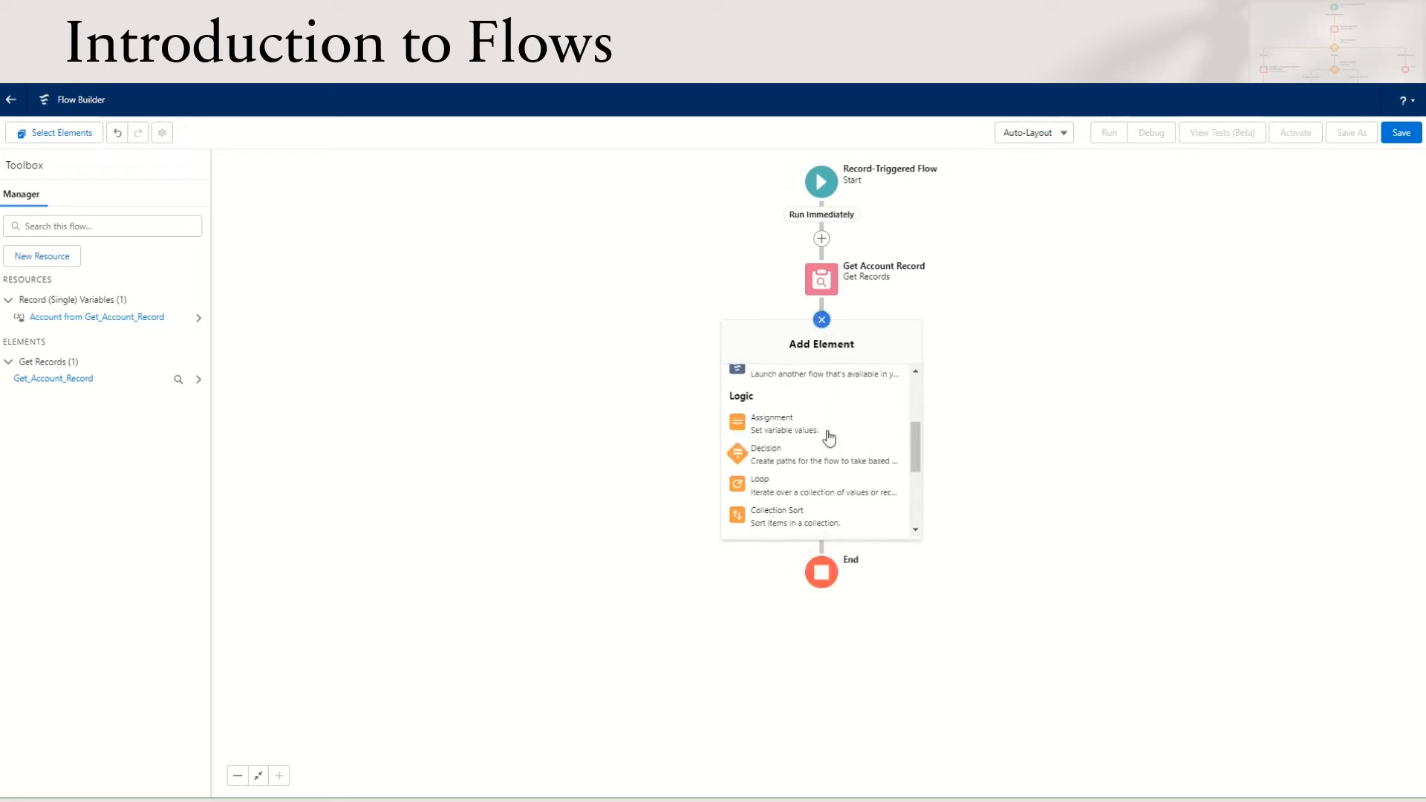
{"action": "left_click", "coordinate": [828, 454]}
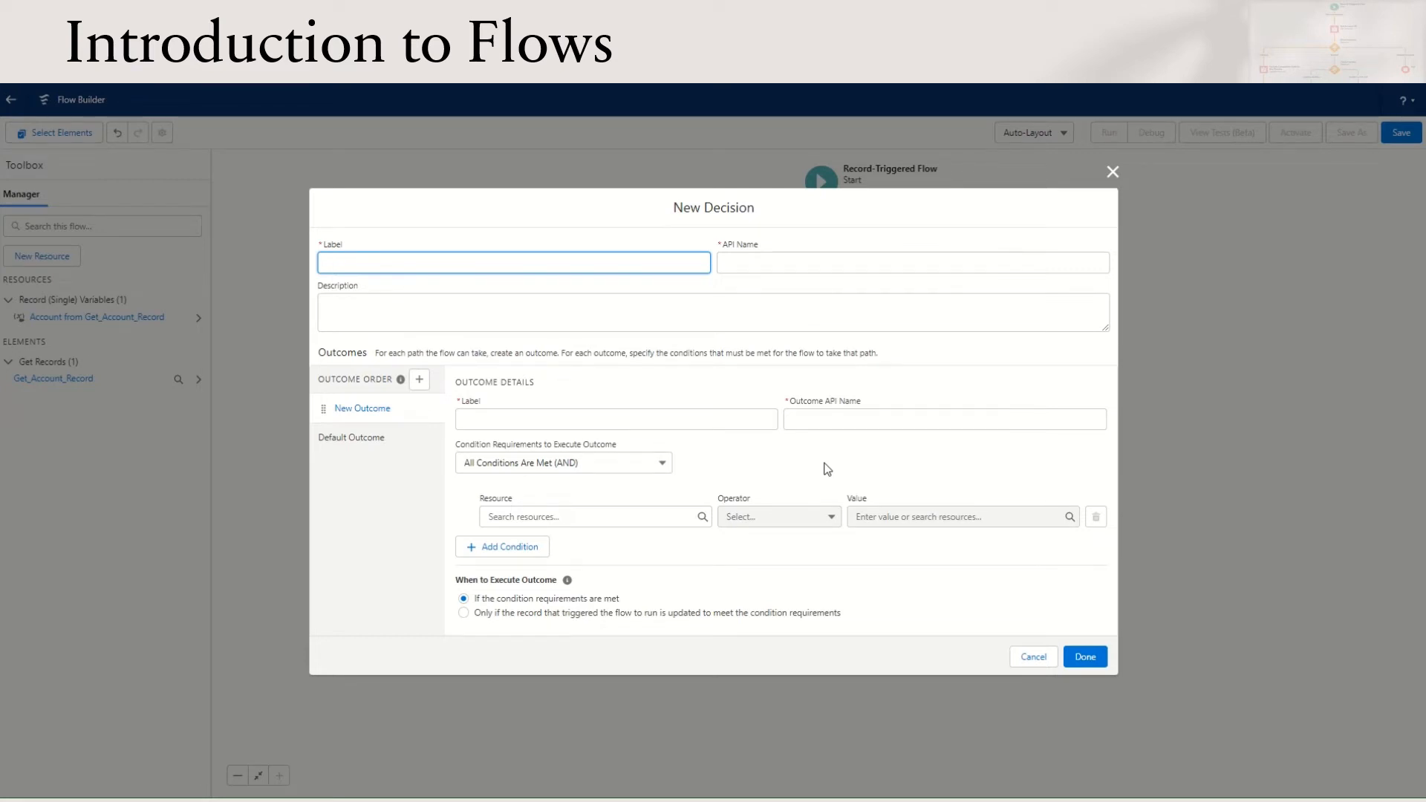
{"action": "type", "text": "Check Account Industry"}
{"action": "key", "text": "Tab"}
{"action": "key", "text": "Tab"}
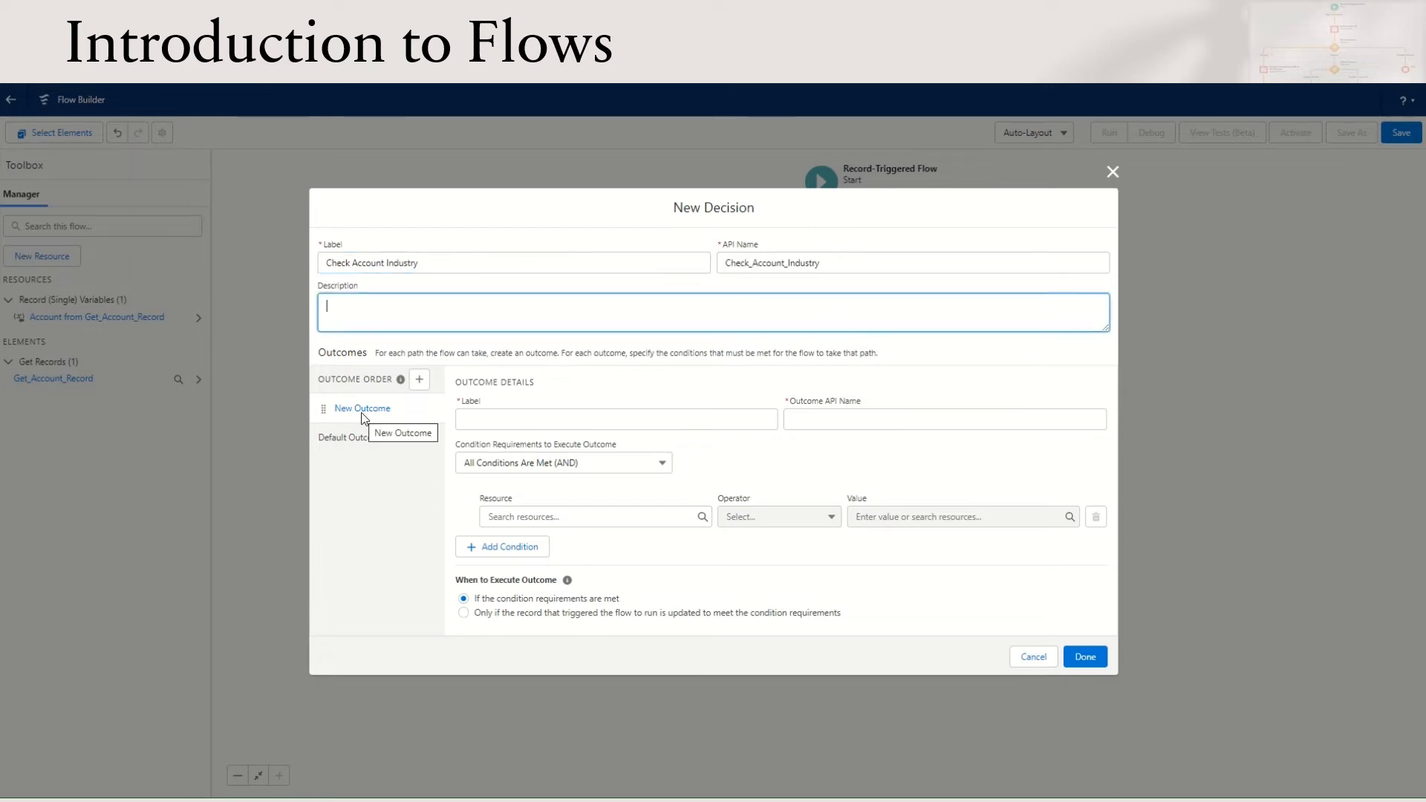
Label the decision's first outcome Chemical, with a matching API name
{"action": "left_click", "coordinate": [542, 418]}
{"action": "type", "text": "Chemical"}
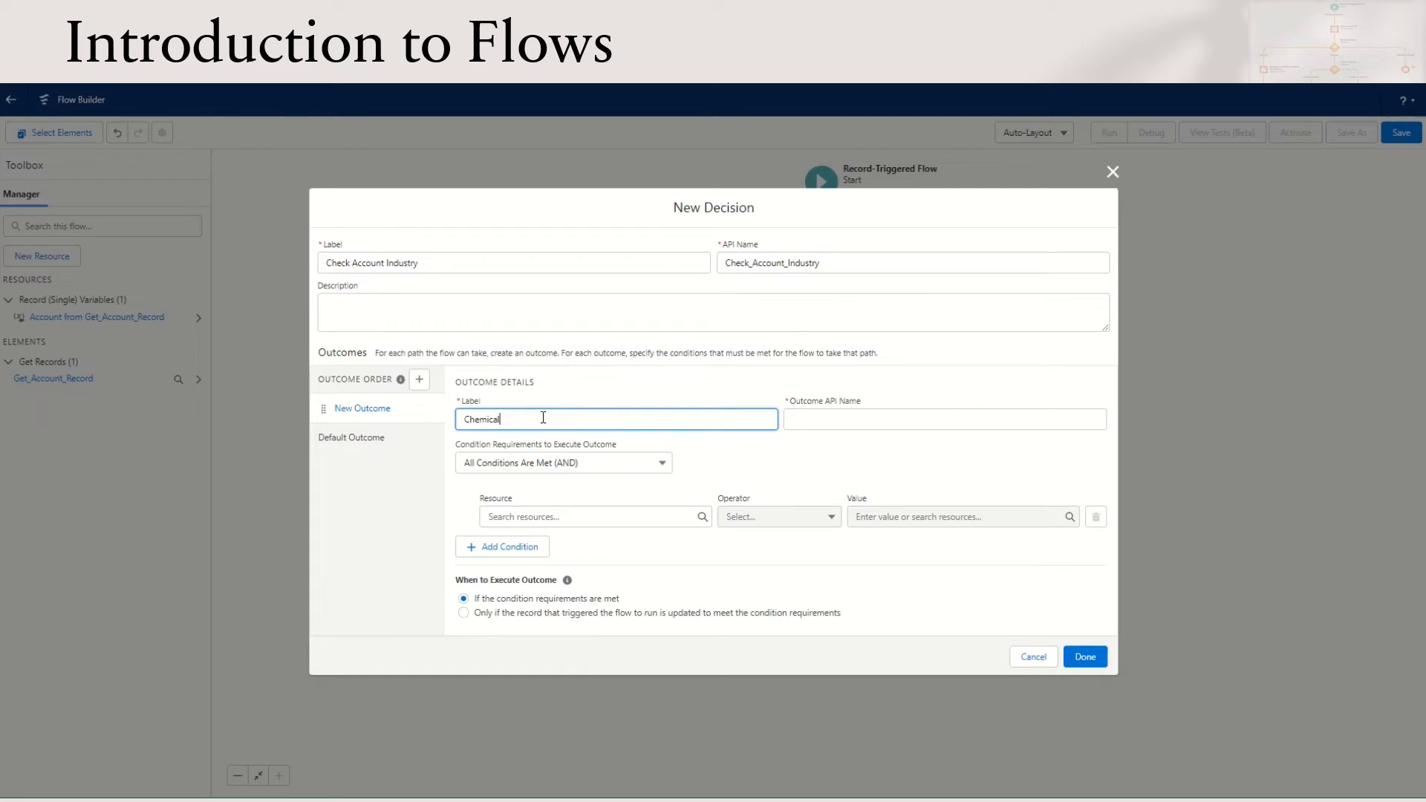
{"action": "key", "text": "Tab"}
Set the Chemical outcome's condition to Account from Get_Account_Record > Industry Equals Chemicals
{"action": "left_click", "coordinate": [538, 515]}
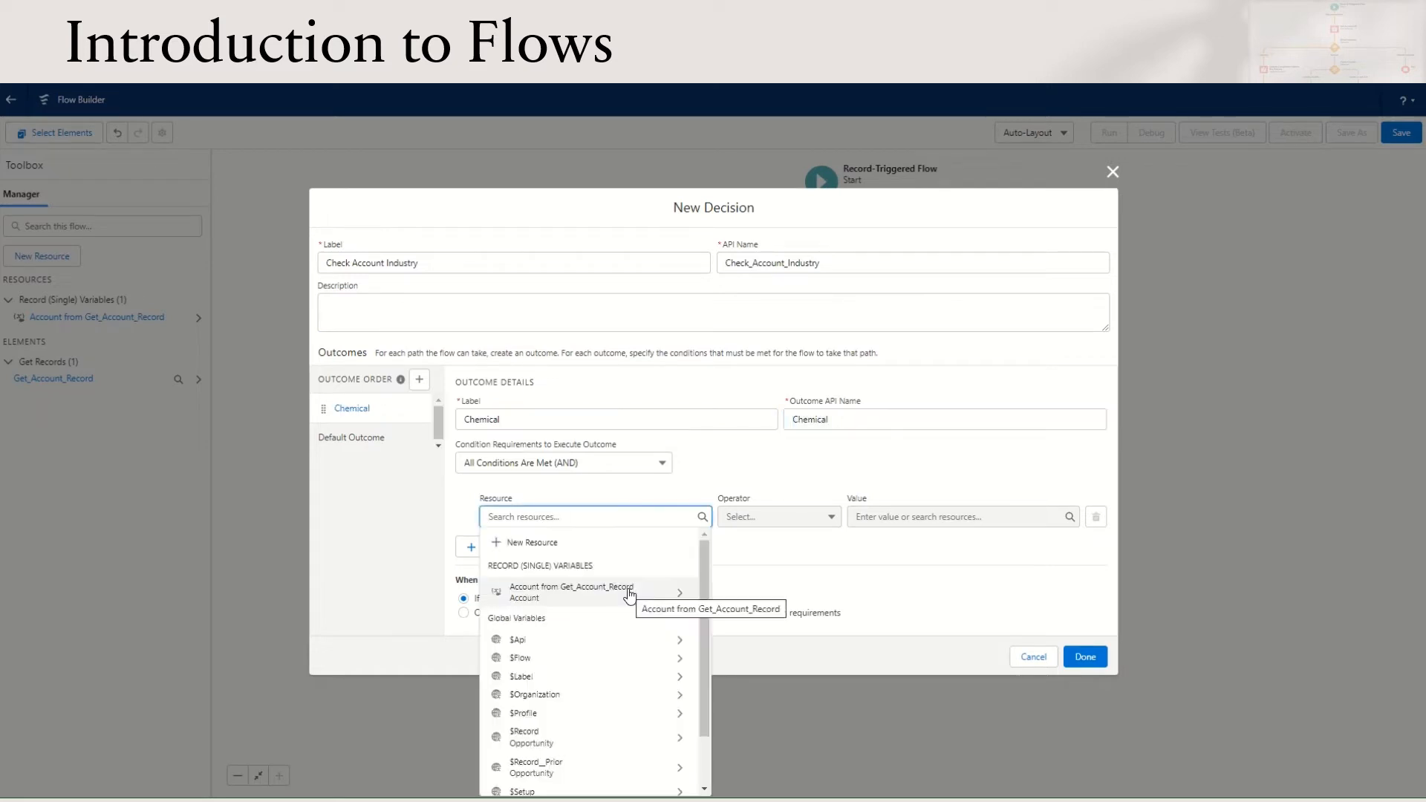
{"action": "left_click", "coordinate": [630, 592]}
{"action": "left_click", "coordinate": [577, 633]}
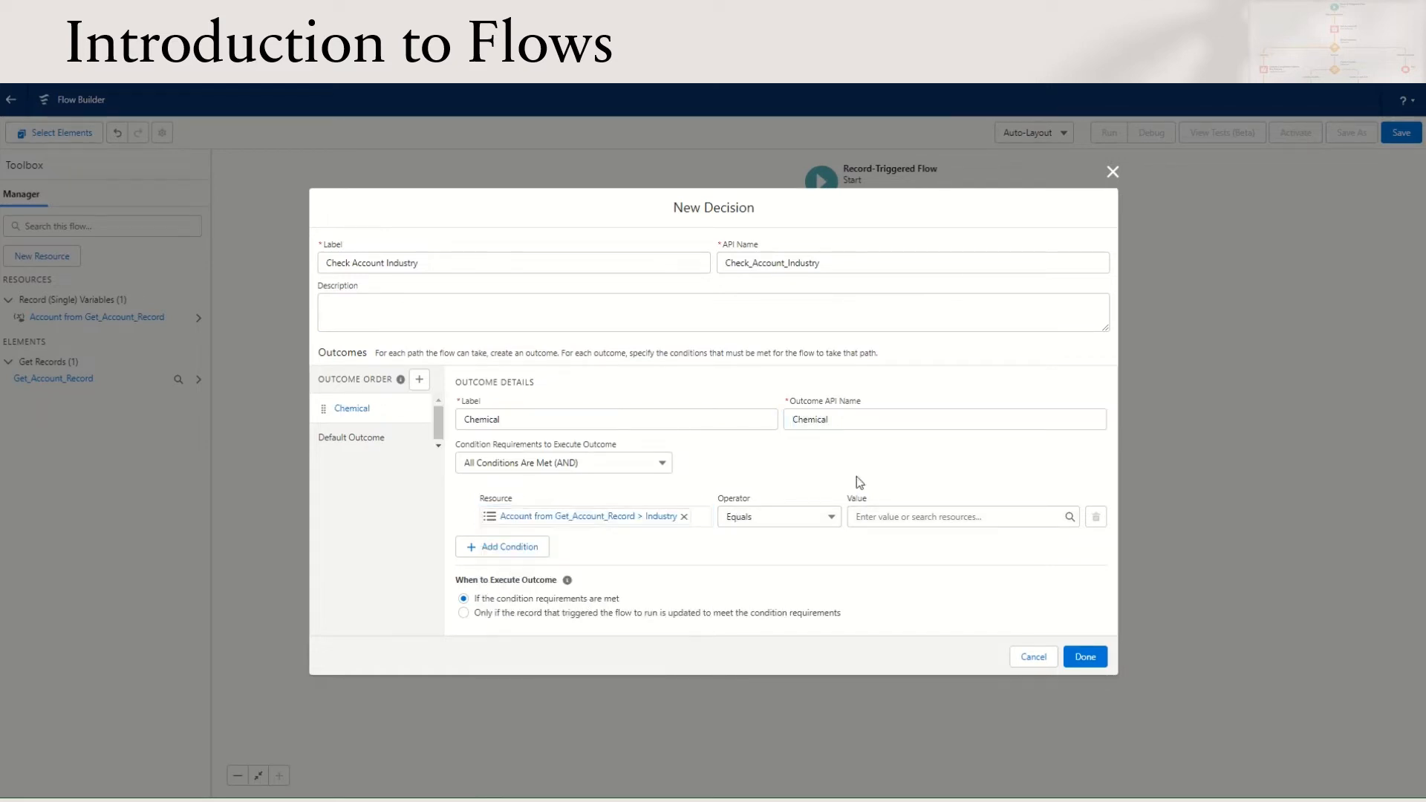
{"action": "left_click", "coordinate": [880, 519]}
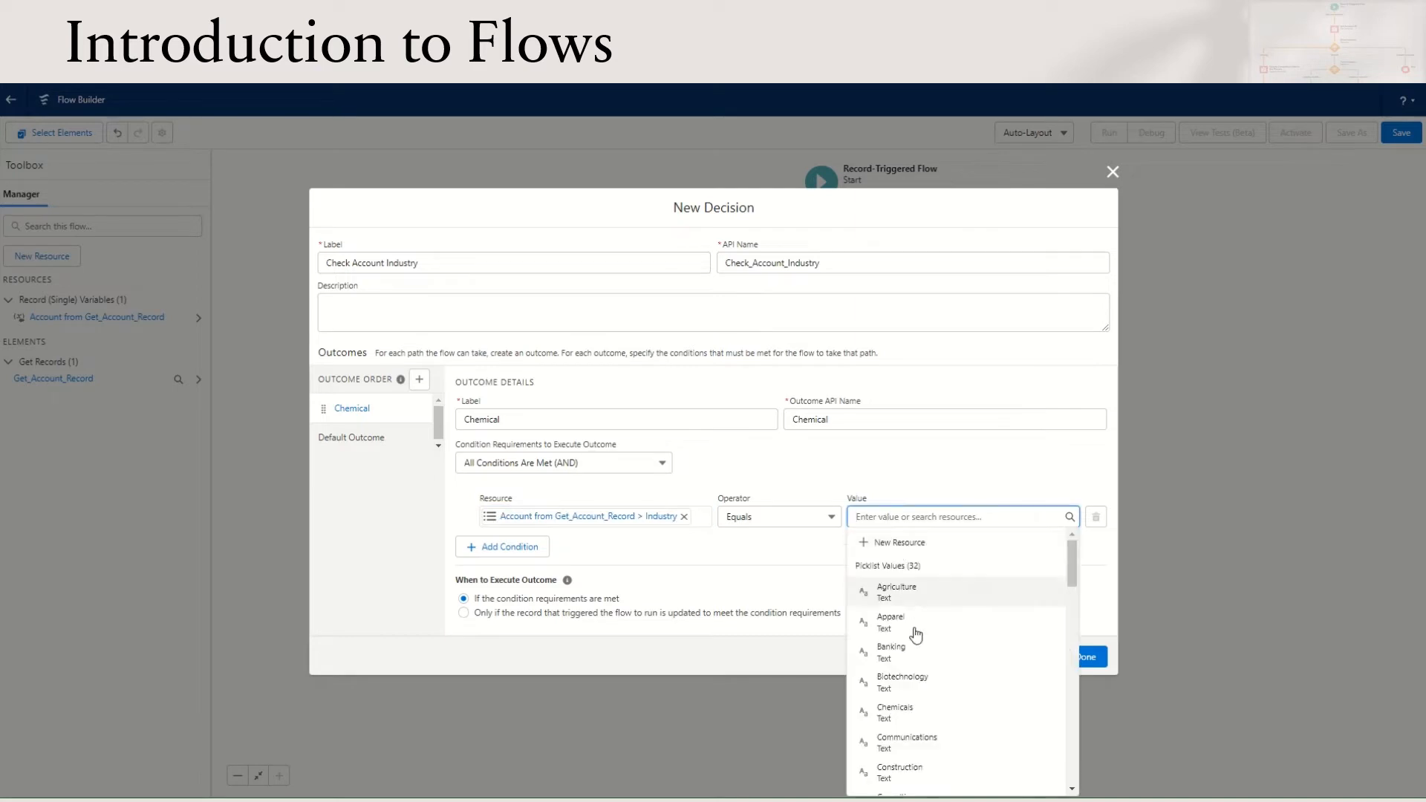
{"action": "scroll", "coordinate": [929, 703], "scroll_direction": "down", "scroll_amount": 3}
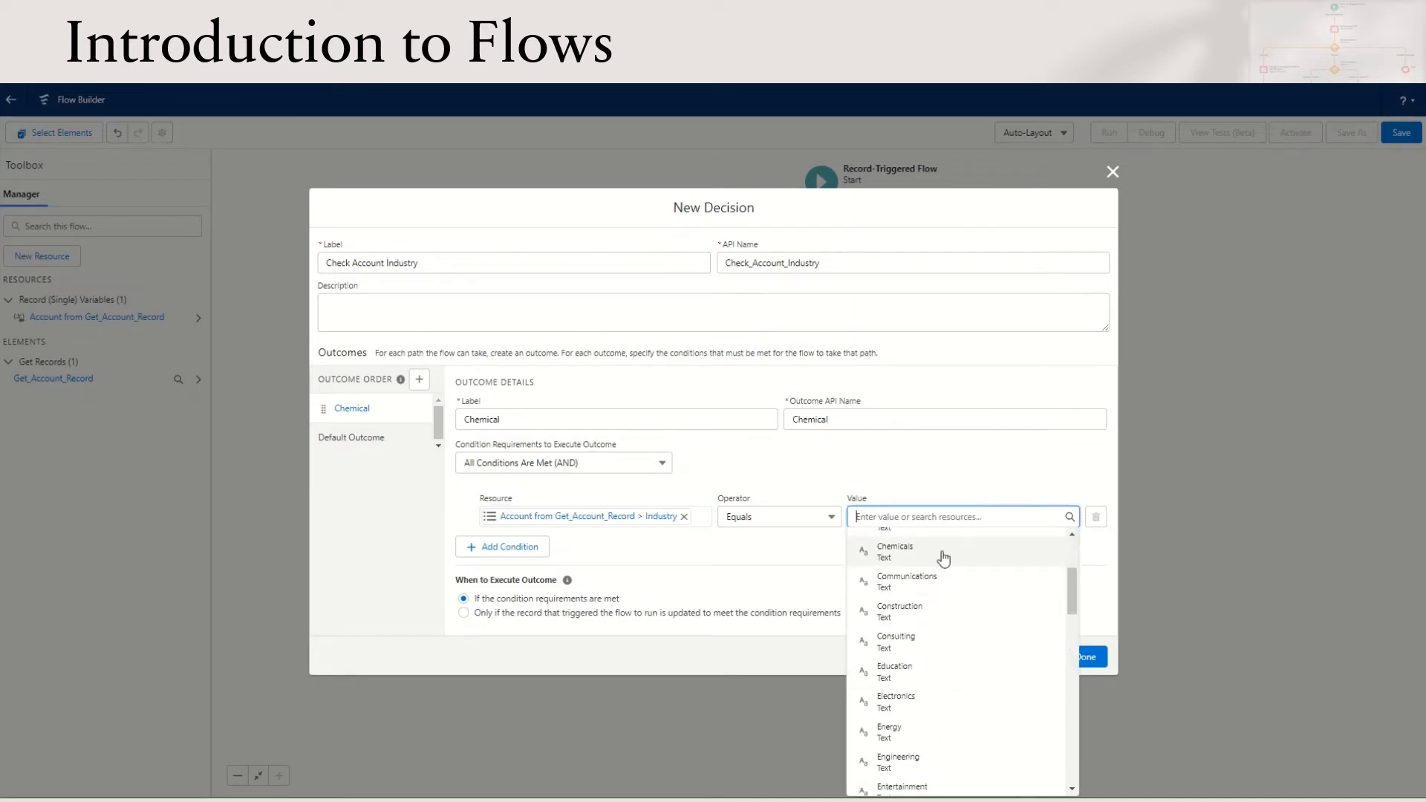
{"action": "left_click", "coordinate": [862, 555]}
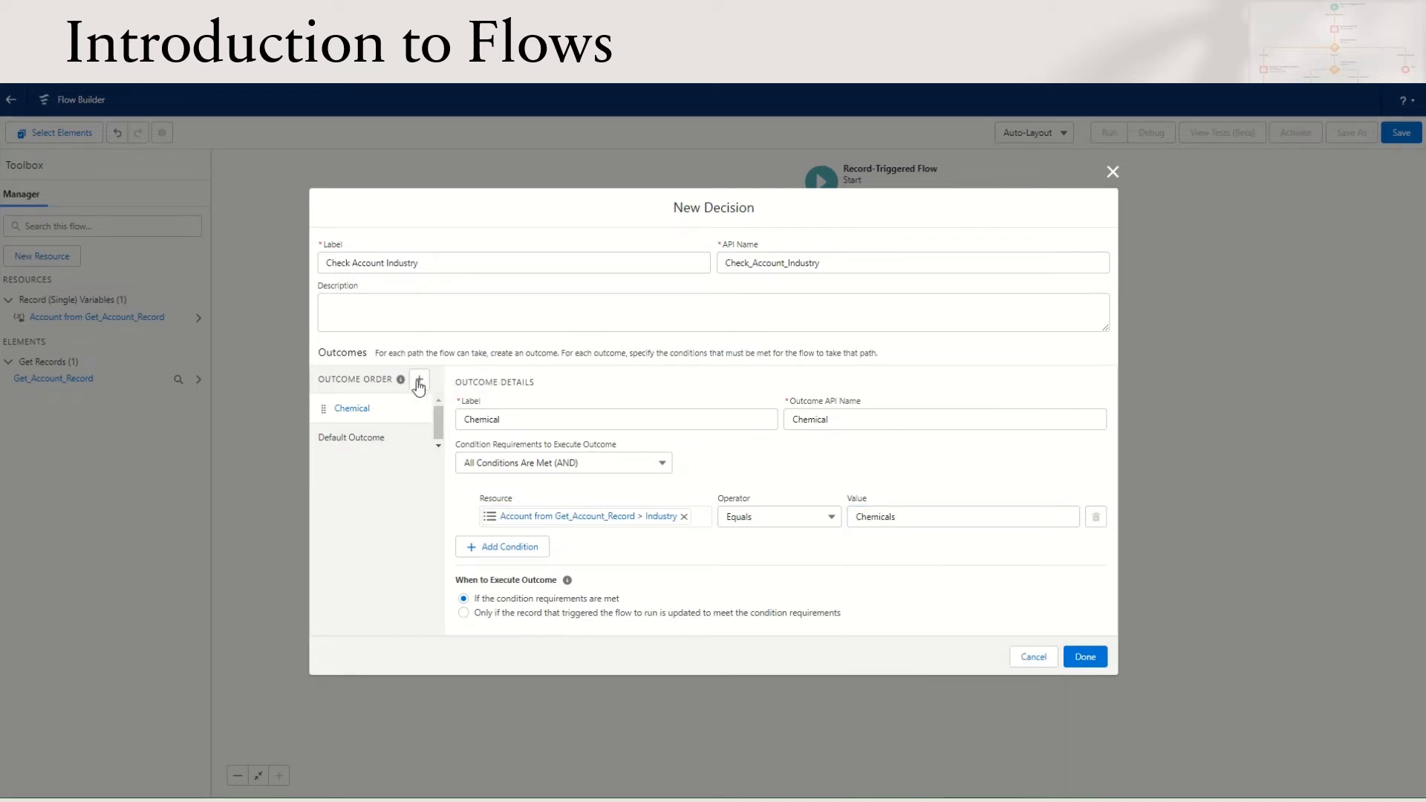
Add a Biotech outcome with the condition Account from Get_Account_Record > Industry Equals Biotechnology, and finish the decision
{"action": "left_click", "coordinate": [420, 381]}
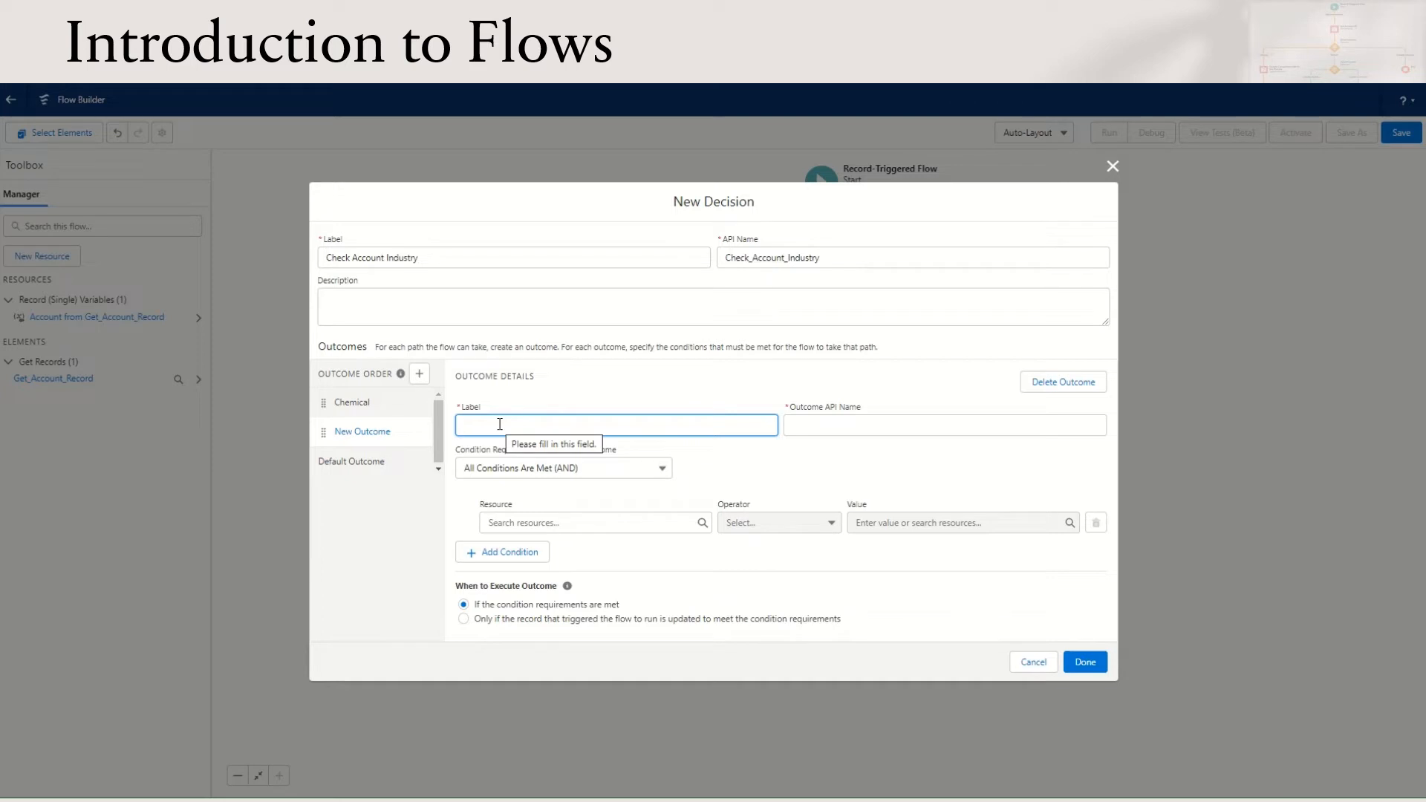
{"action": "type", "text": "Biotech"}
{"action": "left_click", "coordinate": [588, 522]}
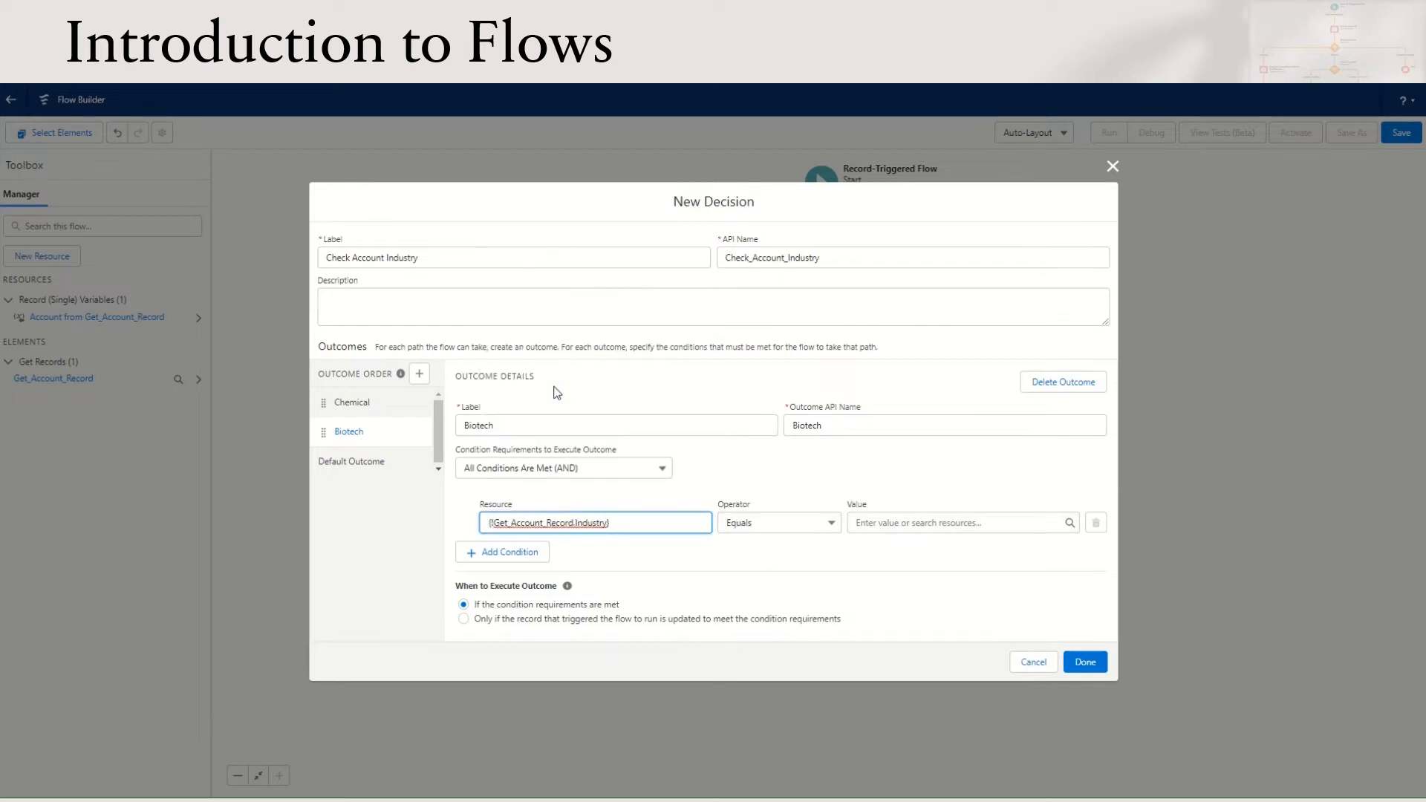
{"action": "left_click", "coordinate": [904, 522]}
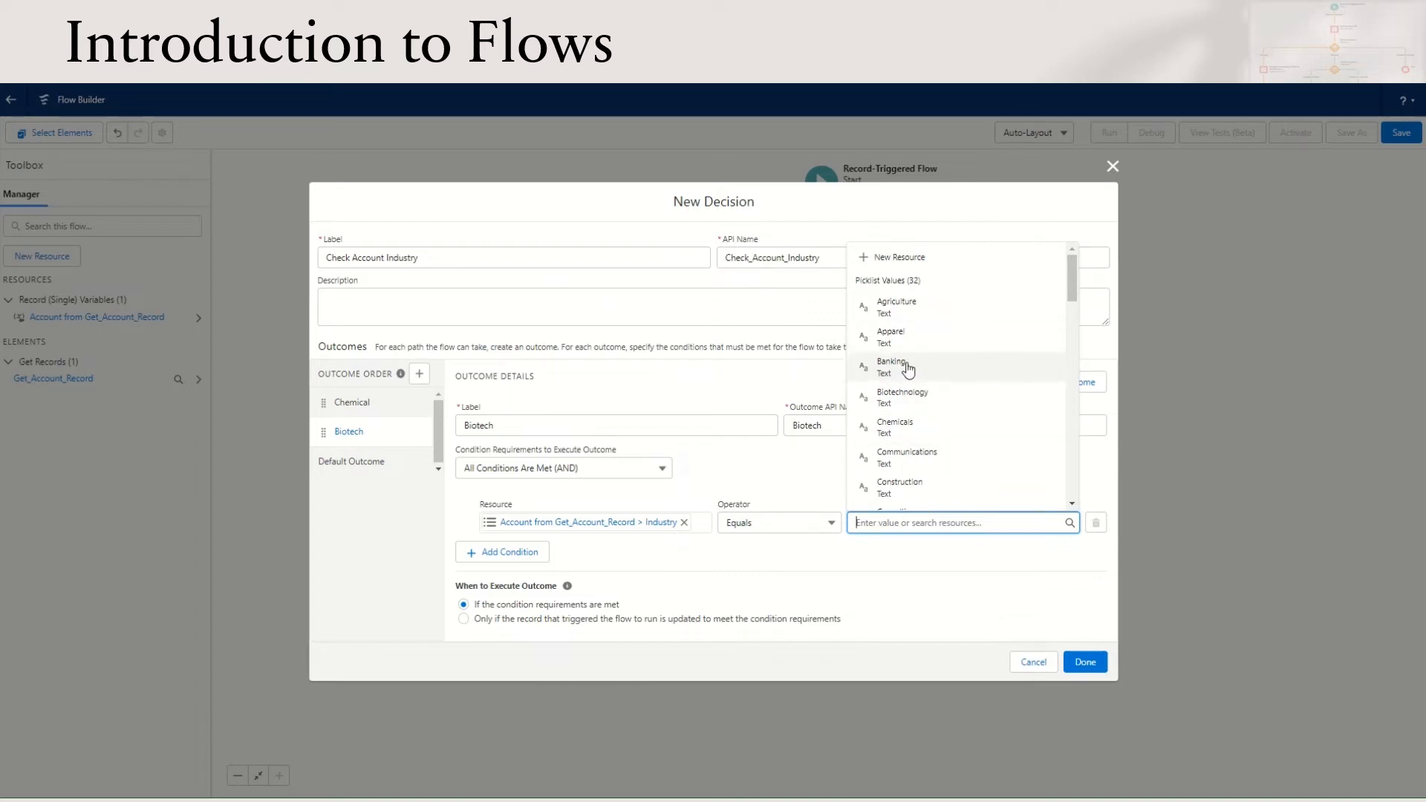
{"action": "left_click", "coordinate": [908, 407]}
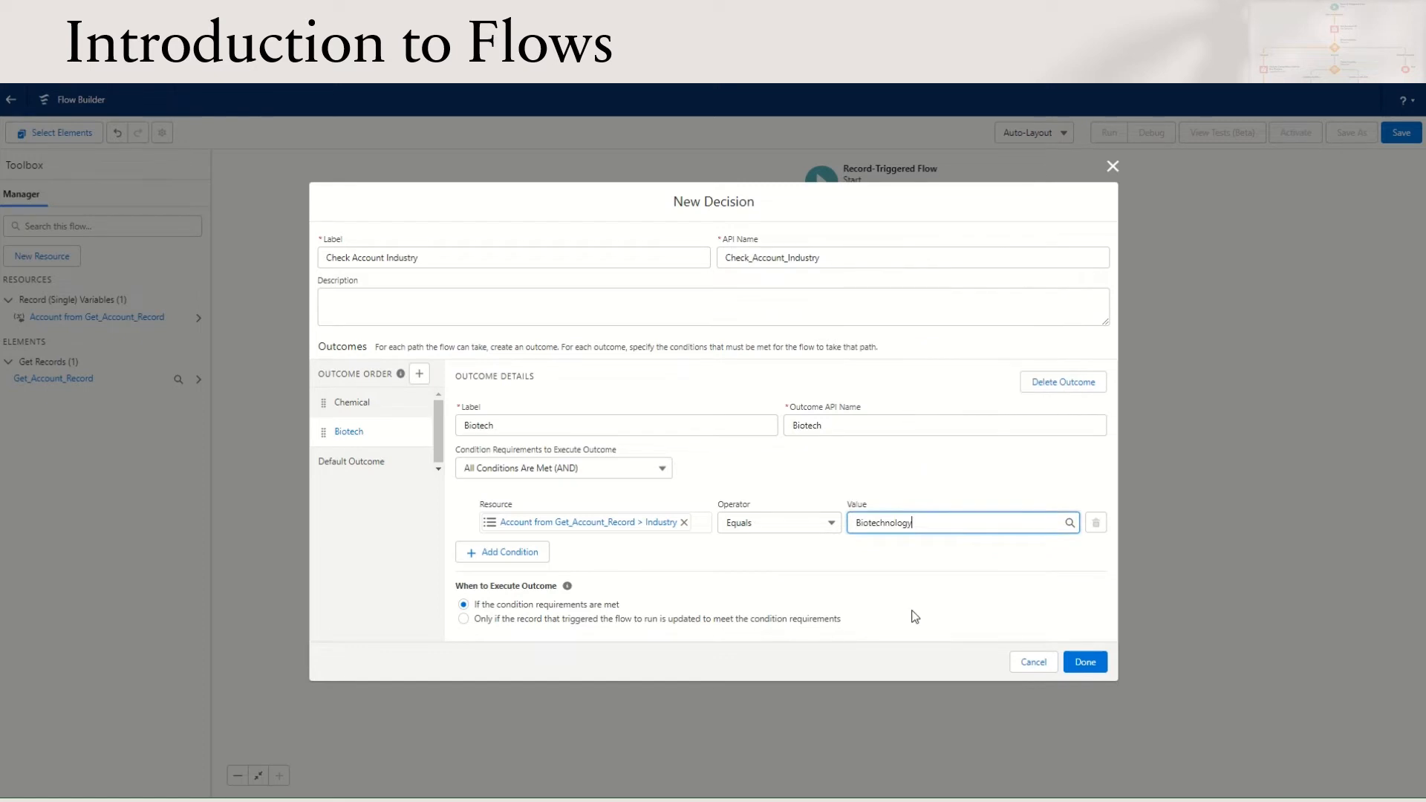
{"action": "left_click", "coordinate": [369, 464]}
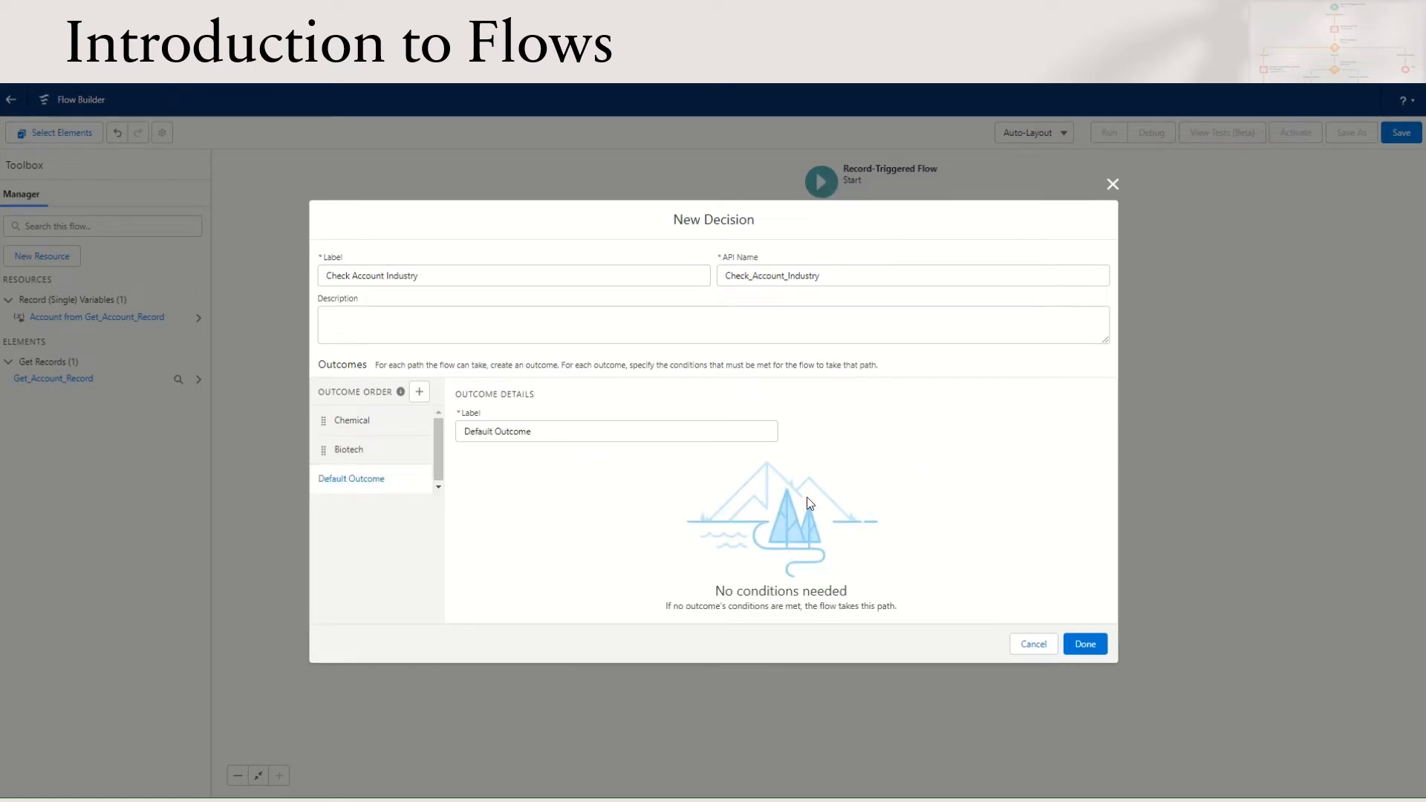
{"action": "left_click", "coordinate": [1085, 643]}
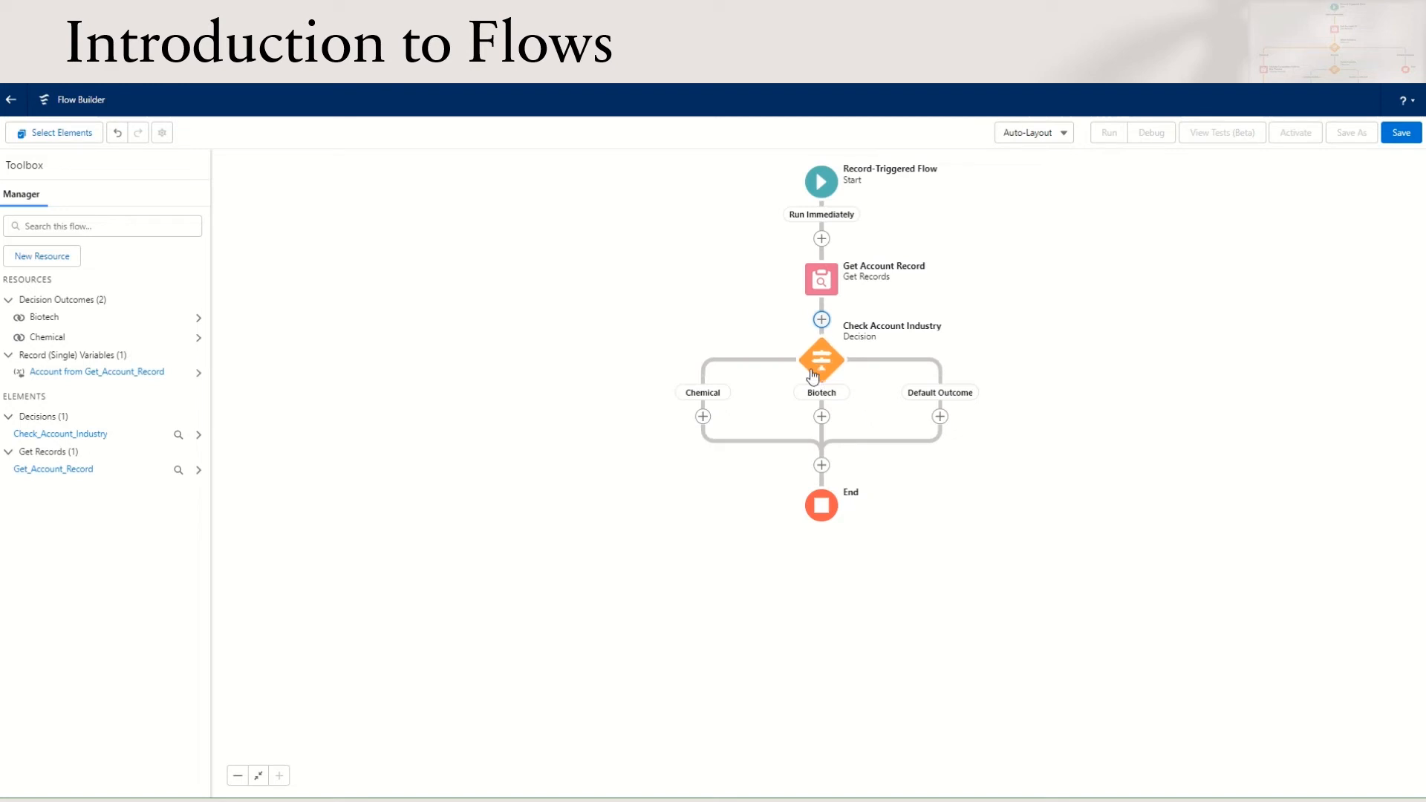
Add an Update Triggering Record element on the Chemical path, labelled Update Competitor as Big Pharma
{"action": "left_click", "coordinate": [703, 417]}
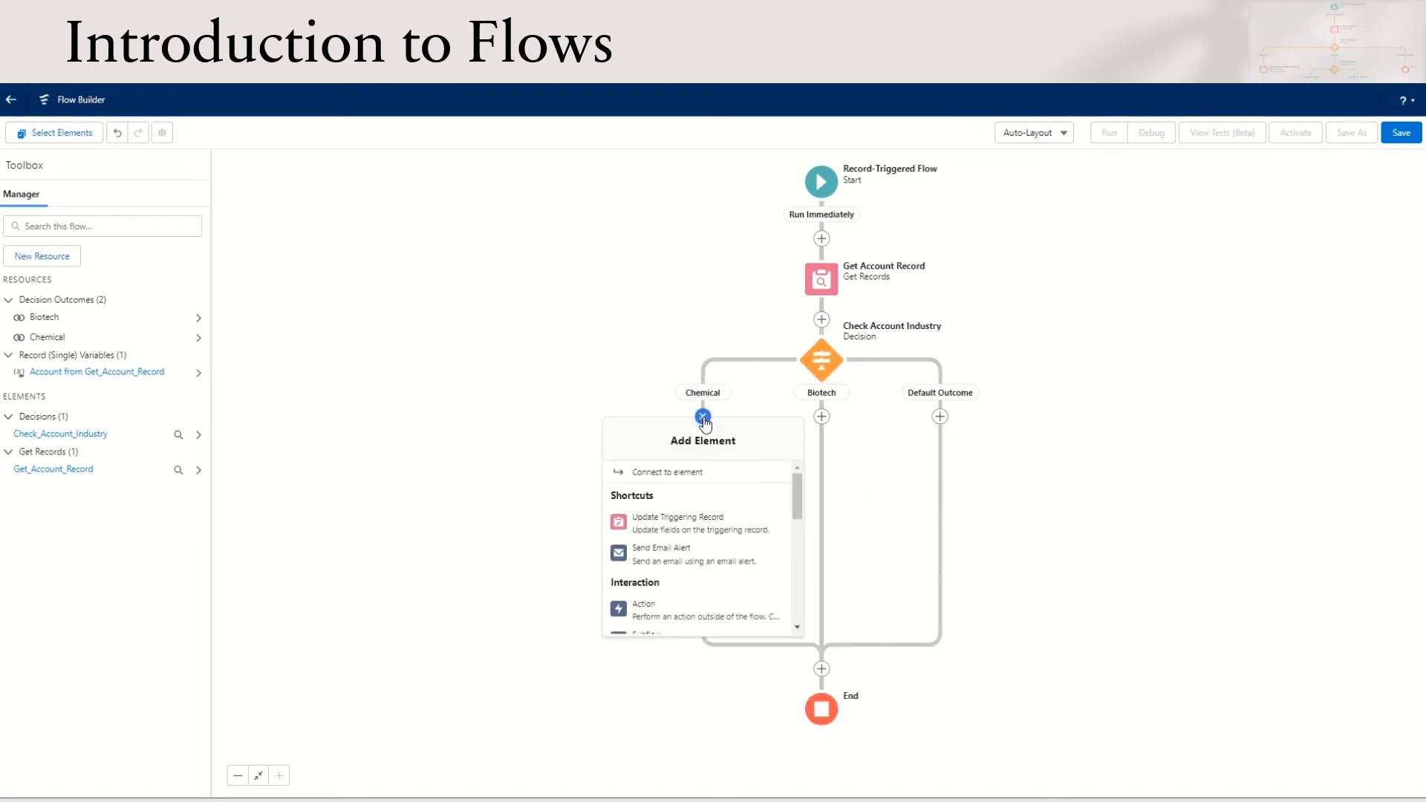
{"action": "left_click", "coordinate": [712, 530]}
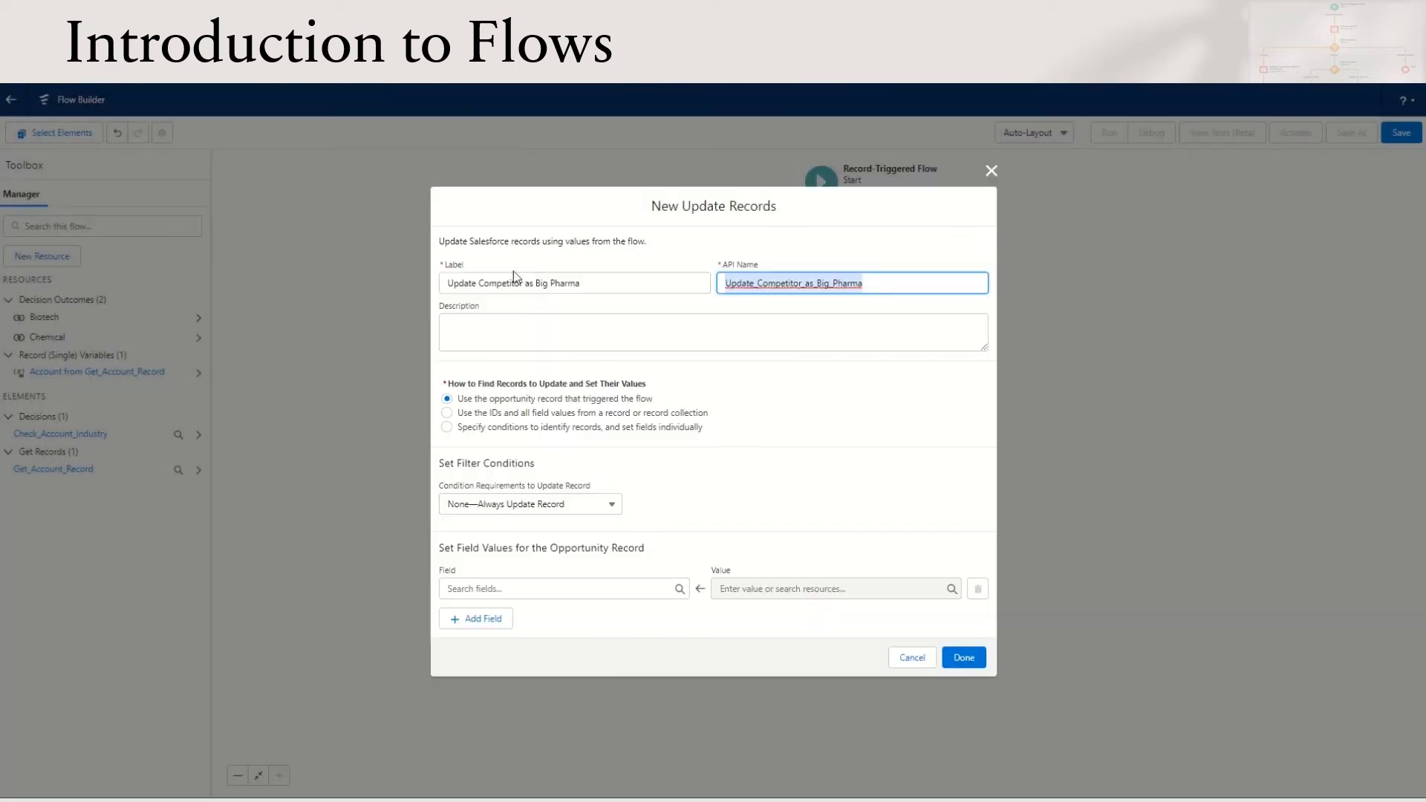
{"action": "left_click", "coordinate": [606, 283]}
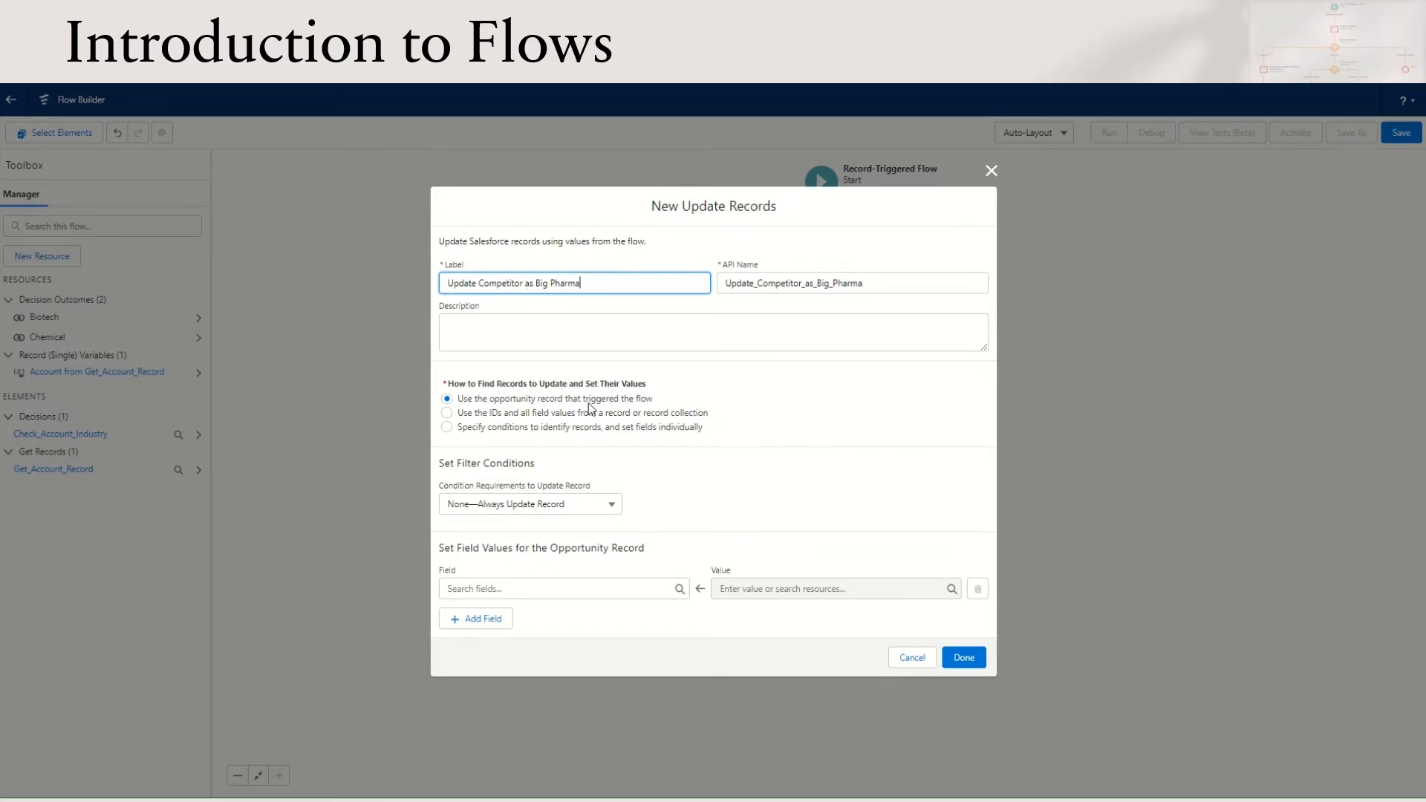
Set the opportunity's MainCompetitors__c field to Big Pharma, and finish the Update Records element
{"action": "left_click", "coordinate": [549, 589]}
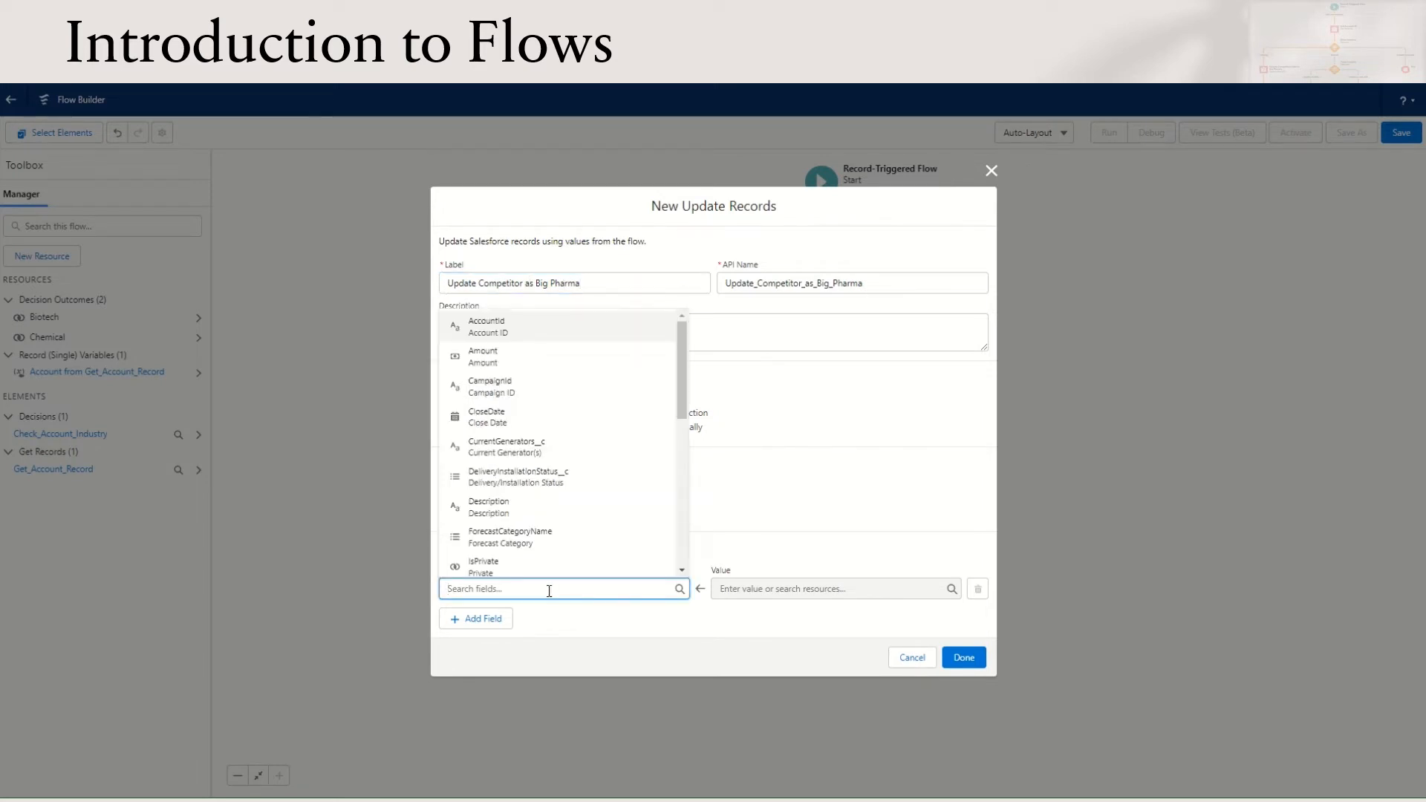
{"action": "type", "text": "comp"}
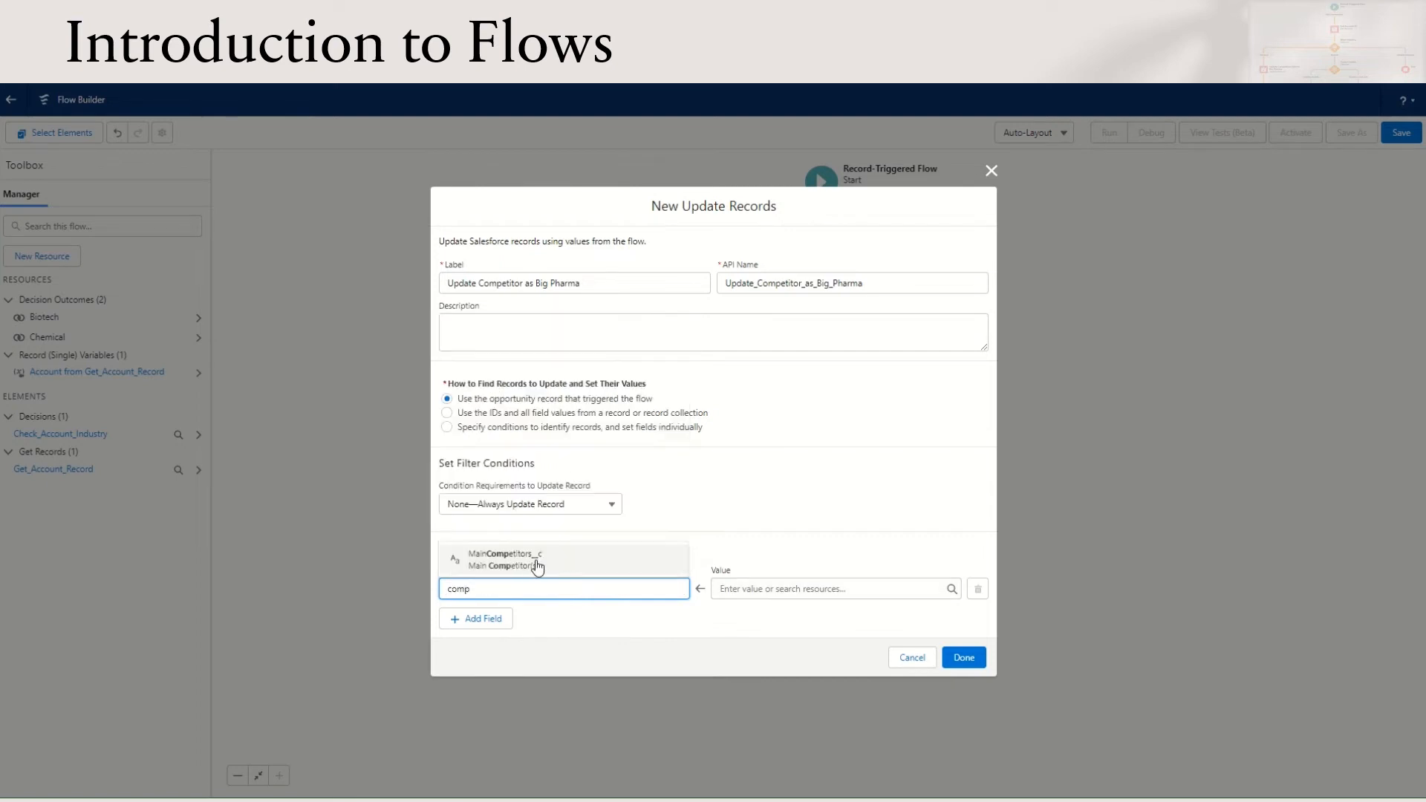
{"action": "left_click", "coordinate": [540, 567]}
{"action": "left_click", "coordinate": [769, 588]}
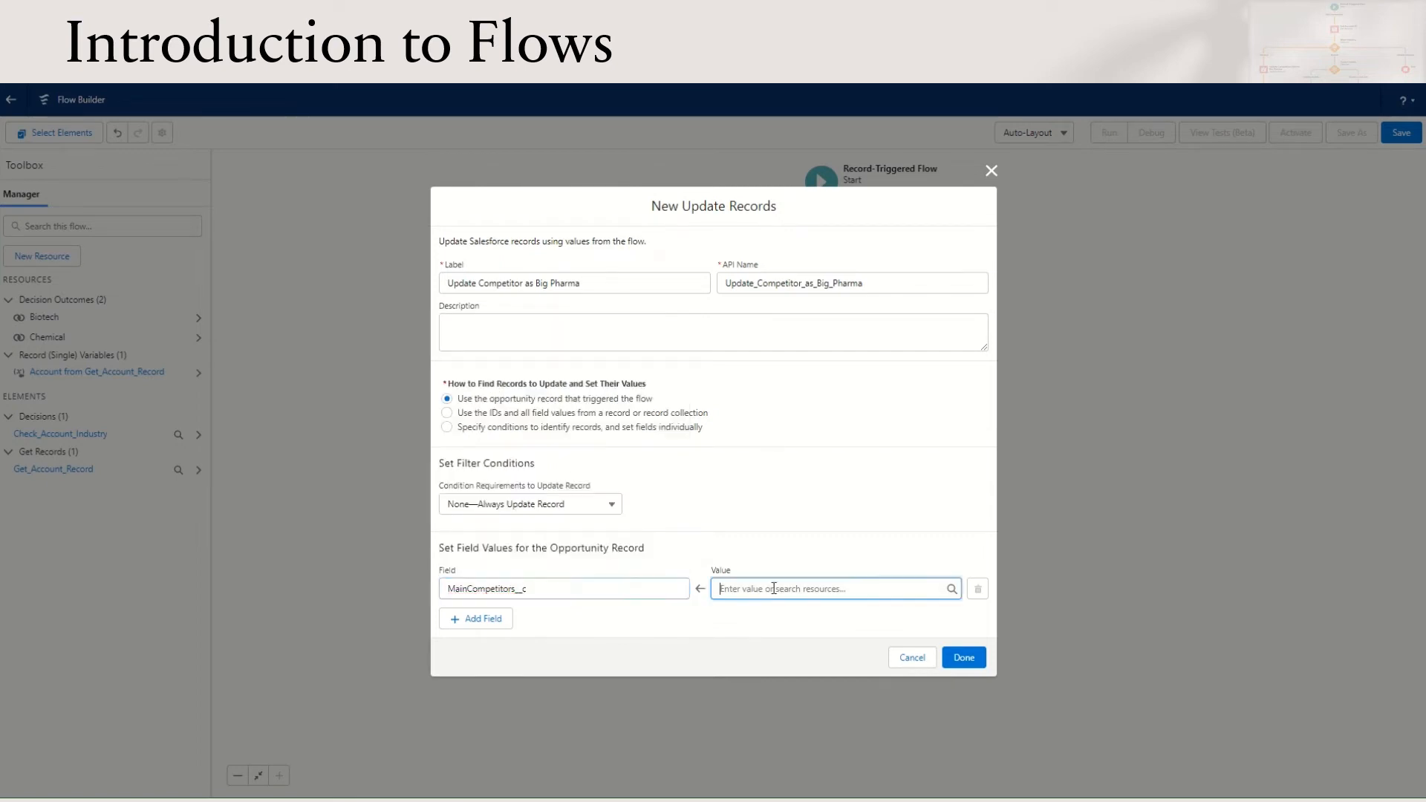
{"action": "type", "text": "Big Pharma"}
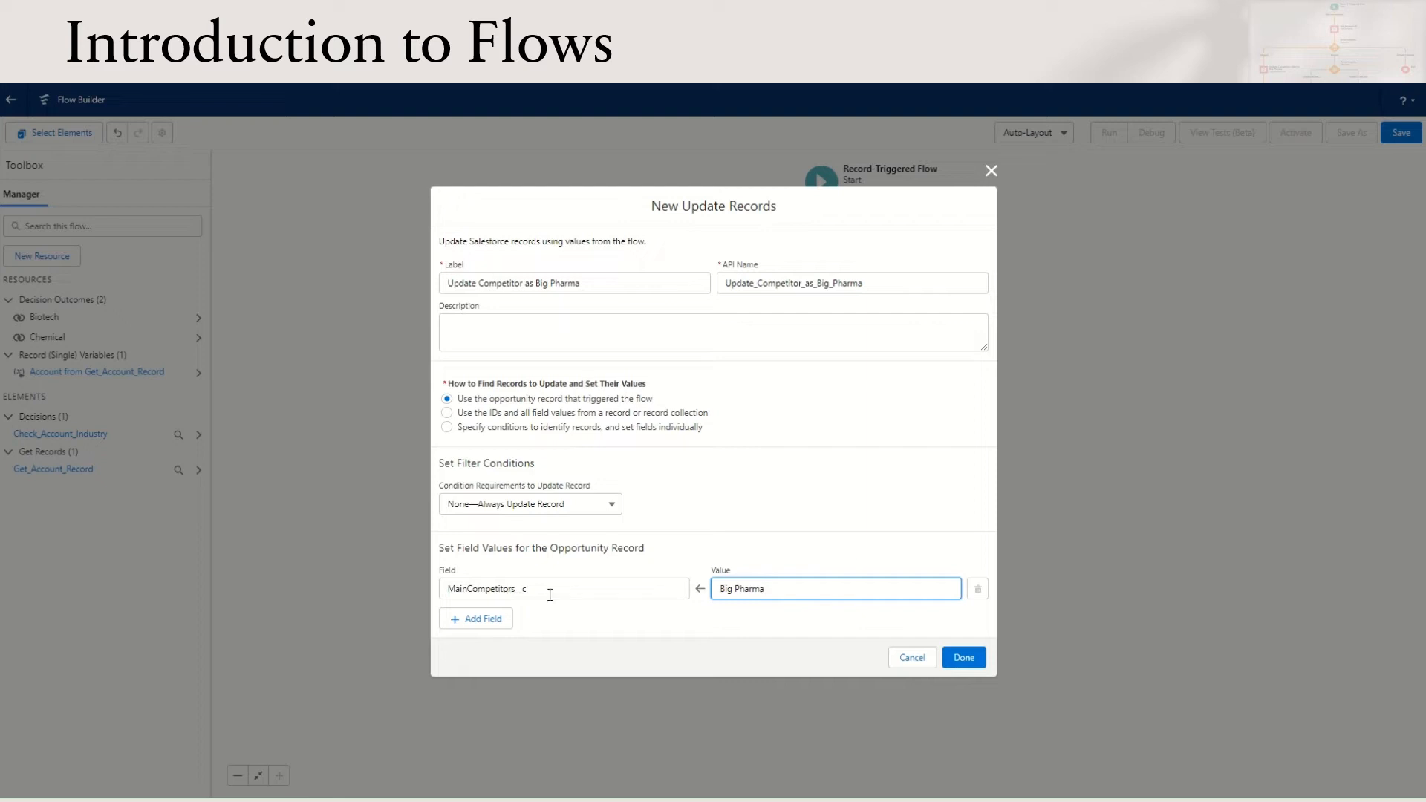
{"action": "left_click", "coordinate": [964, 658]}
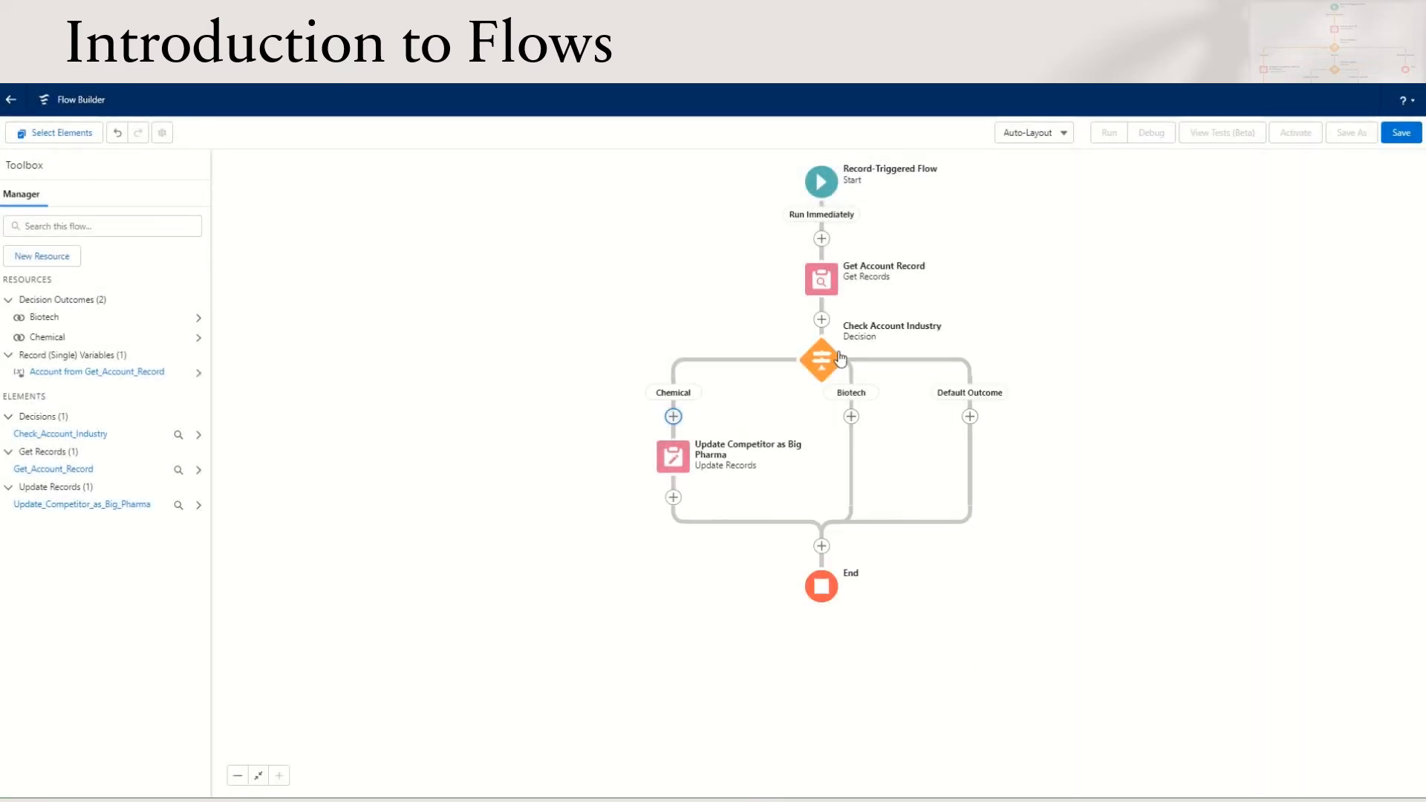
Add a Decision element labelled Check Country on the Biotech path, with its first outcome labelled Country is USA
{"action": "left_click", "coordinate": [851, 416]}
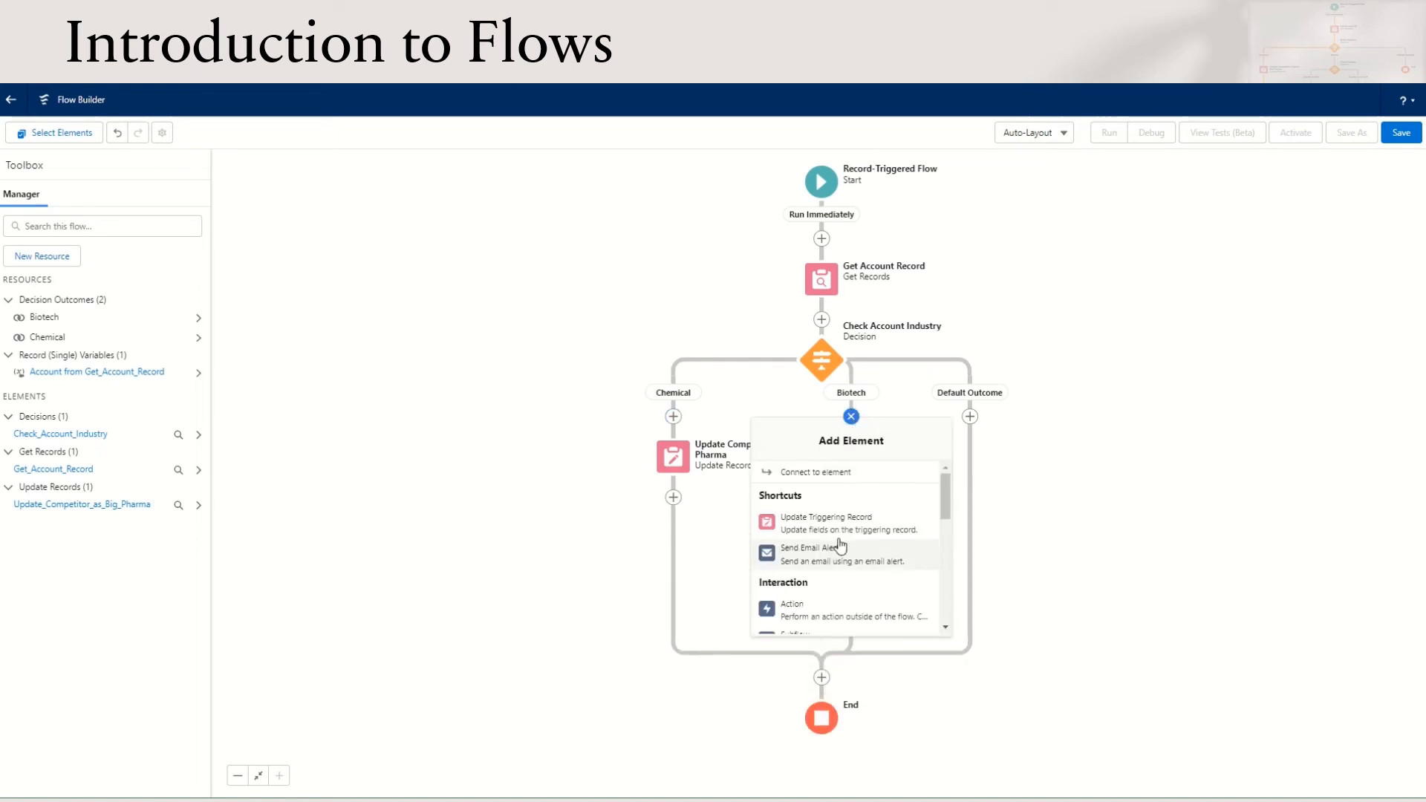
{"action": "scroll", "coordinate": [839, 549], "scroll_direction": "down", "scroll_amount": 4}
{"action": "left_click", "coordinate": [838, 579]}
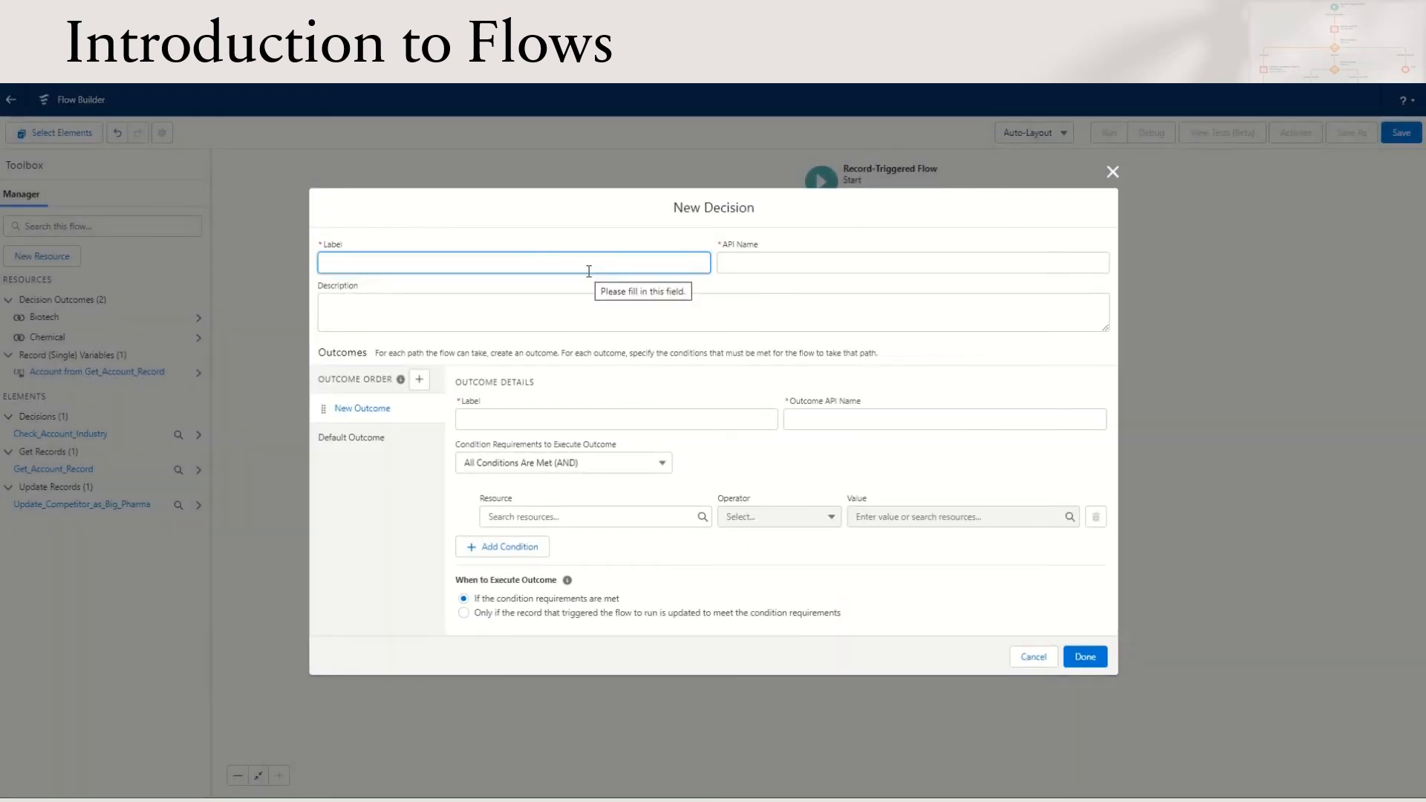
{"action": "type", "text": "Check Country"}
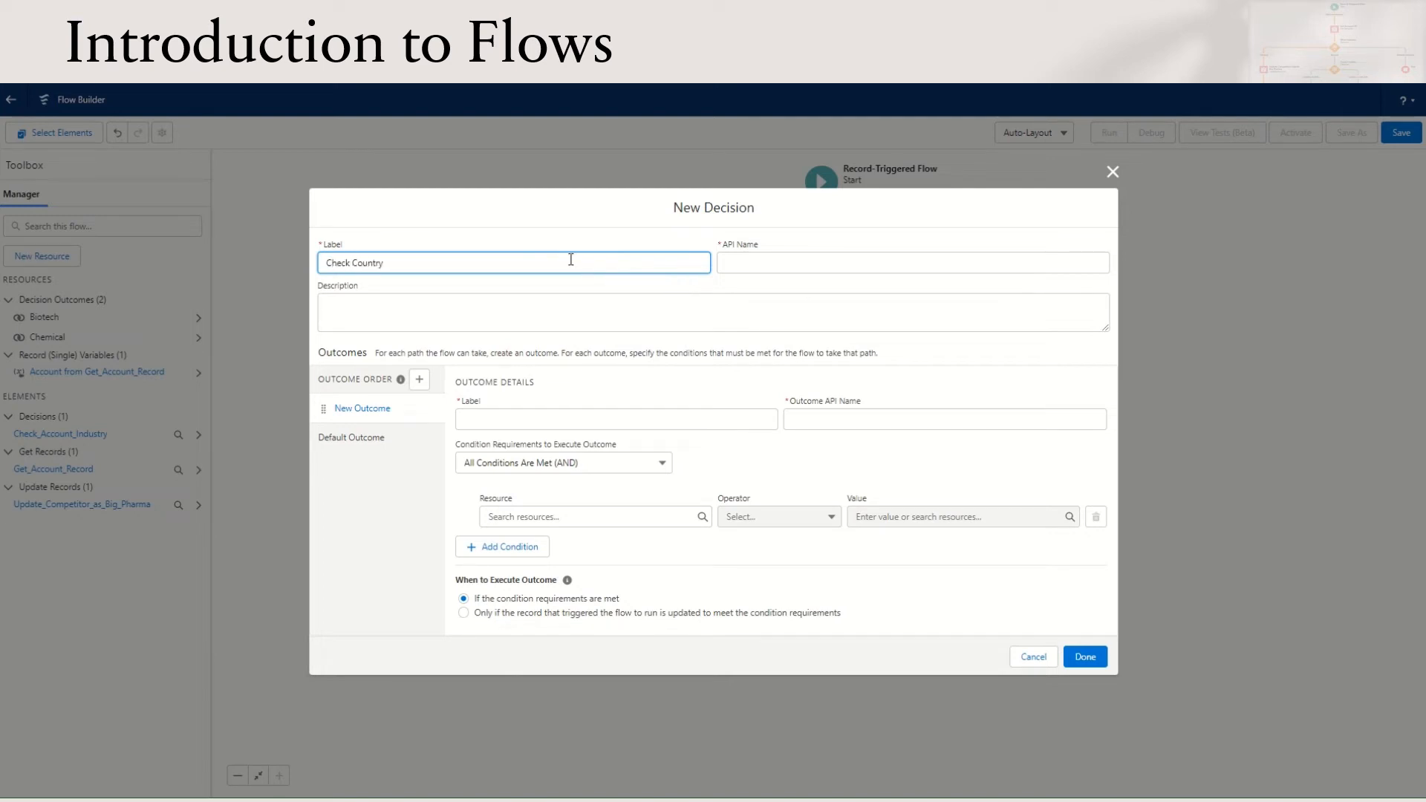
{"action": "left_click", "coordinate": [600, 414]}
{"action": "type", "text": "Country is USA"}
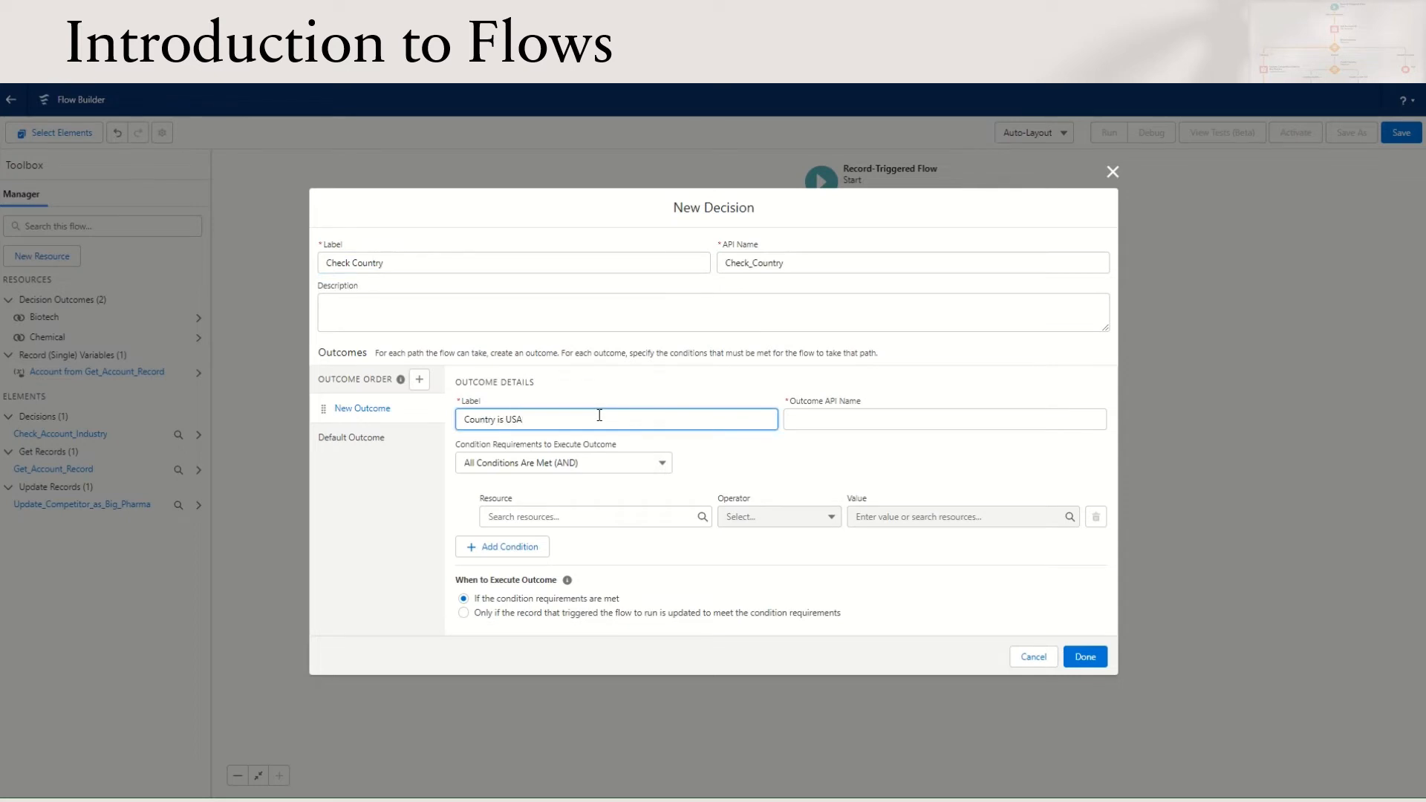
Set the Country is USA outcome's condition to Account from Get_Account_Record > BillingCountry Equals USA
{"action": "left_click", "coordinate": [562, 516]}
{"action": "scroll", "coordinate": [560, 537], "scroll_direction": "down", "scroll_amount": 2}
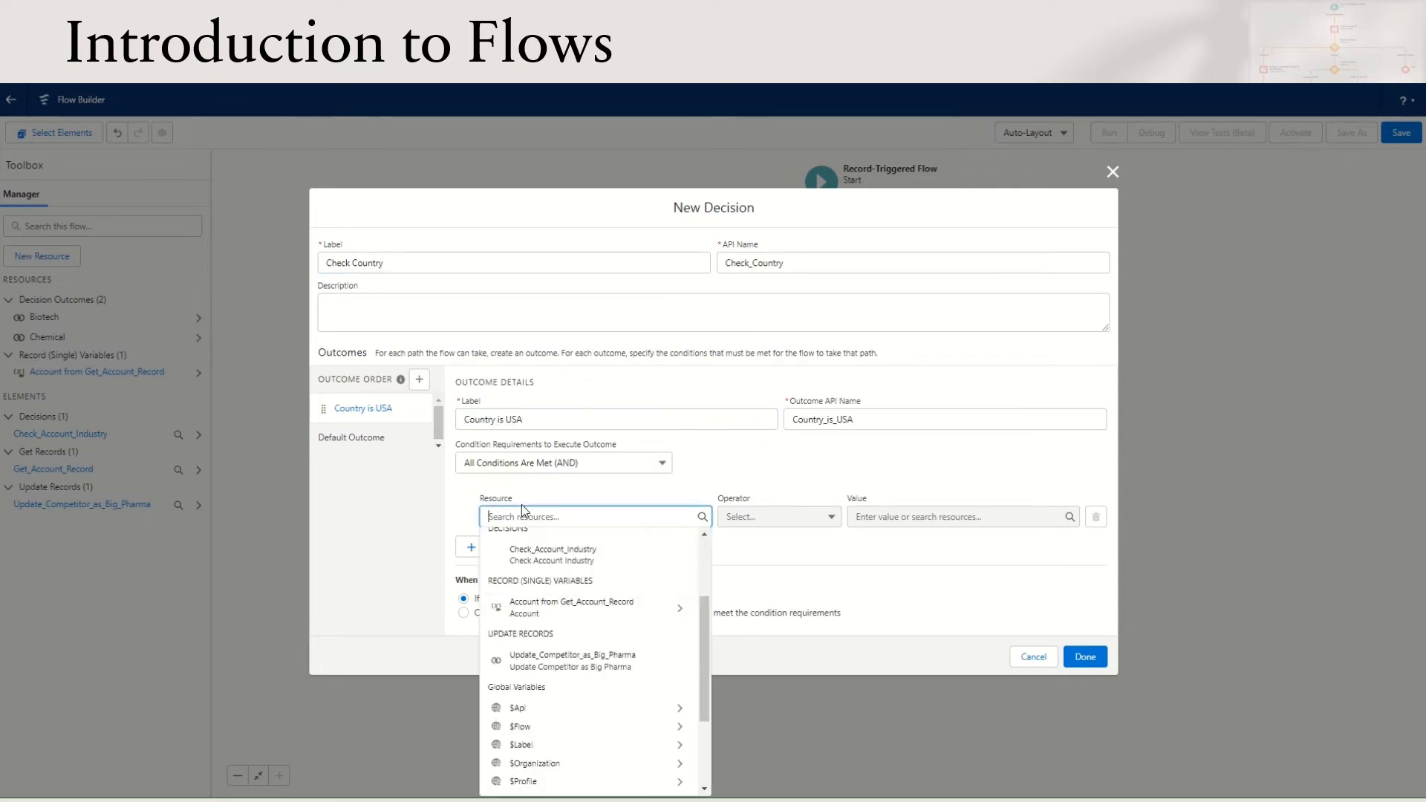
{"action": "left_click", "coordinate": [572, 613]}
{"action": "scroll", "coordinate": [578, 639], "scroll_direction": "down", "scroll_amount": 5}
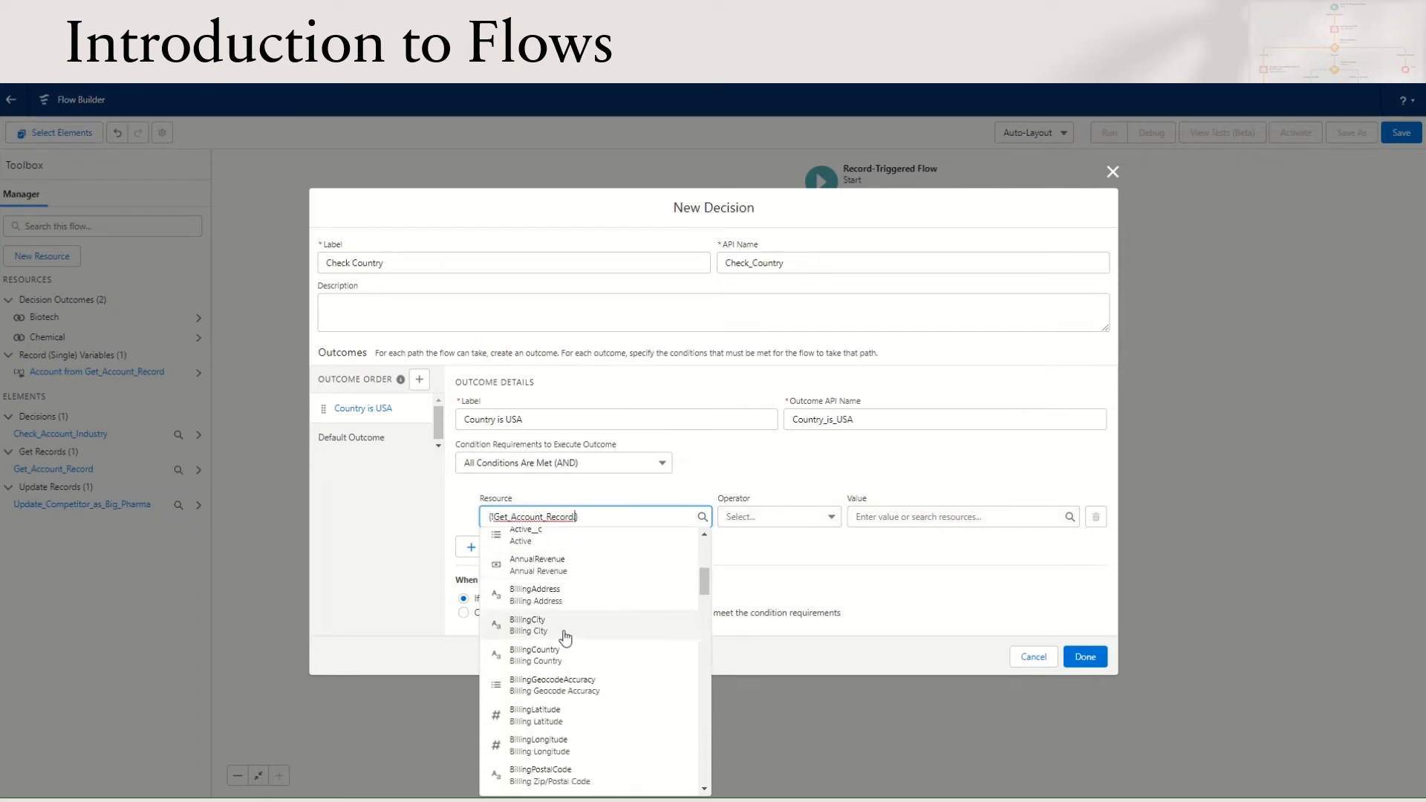
{"action": "left_click", "coordinate": [568, 657]}
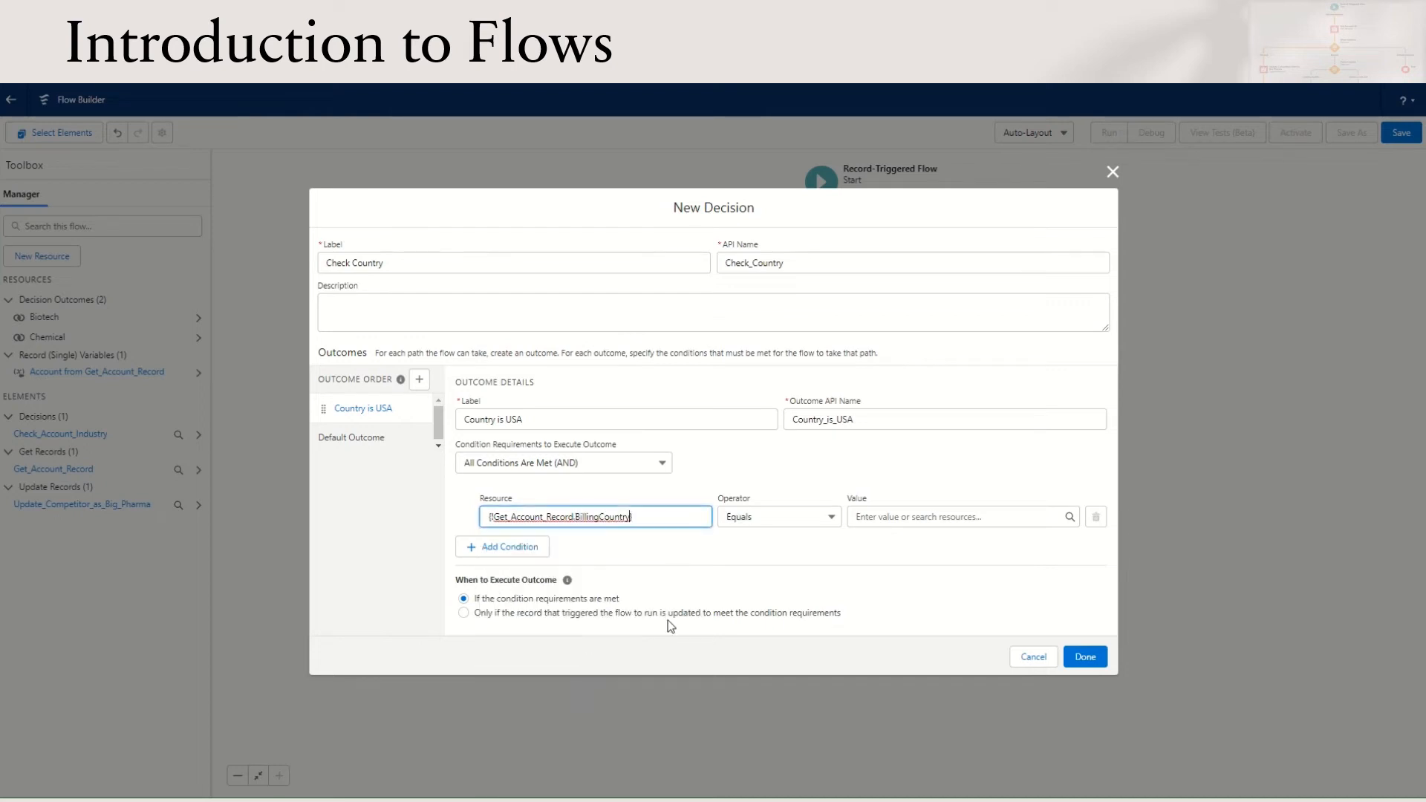
{"action": "left_click", "coordinate": [901, 509]}
{"action": "type", "text": "USA"}
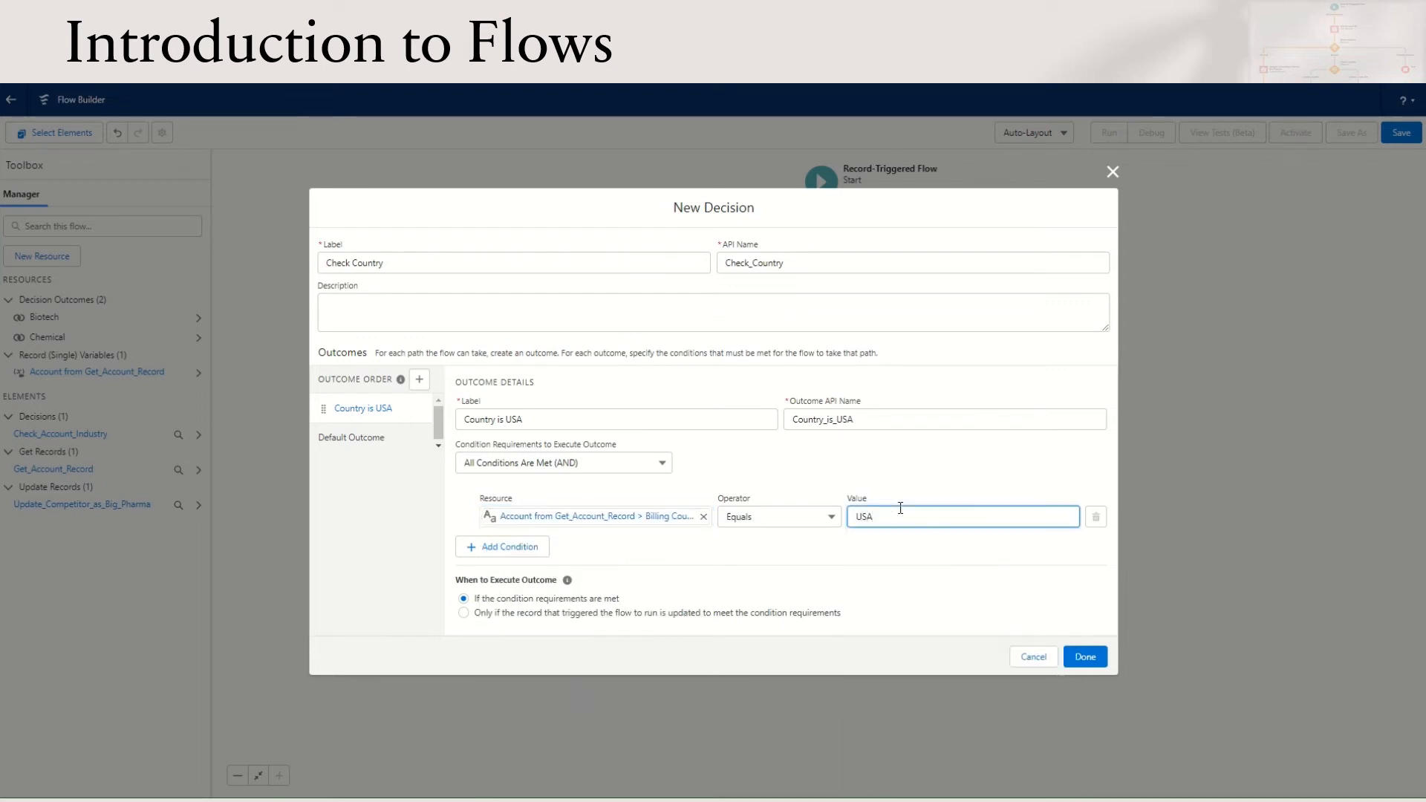
Require Any Condition Is Met (OR) for the Country is USA outcome, and add a second condition {!Get_Account_Record.BillingCountry} Equals US
{"action": "left_click", "coordinate": [603, 464]}
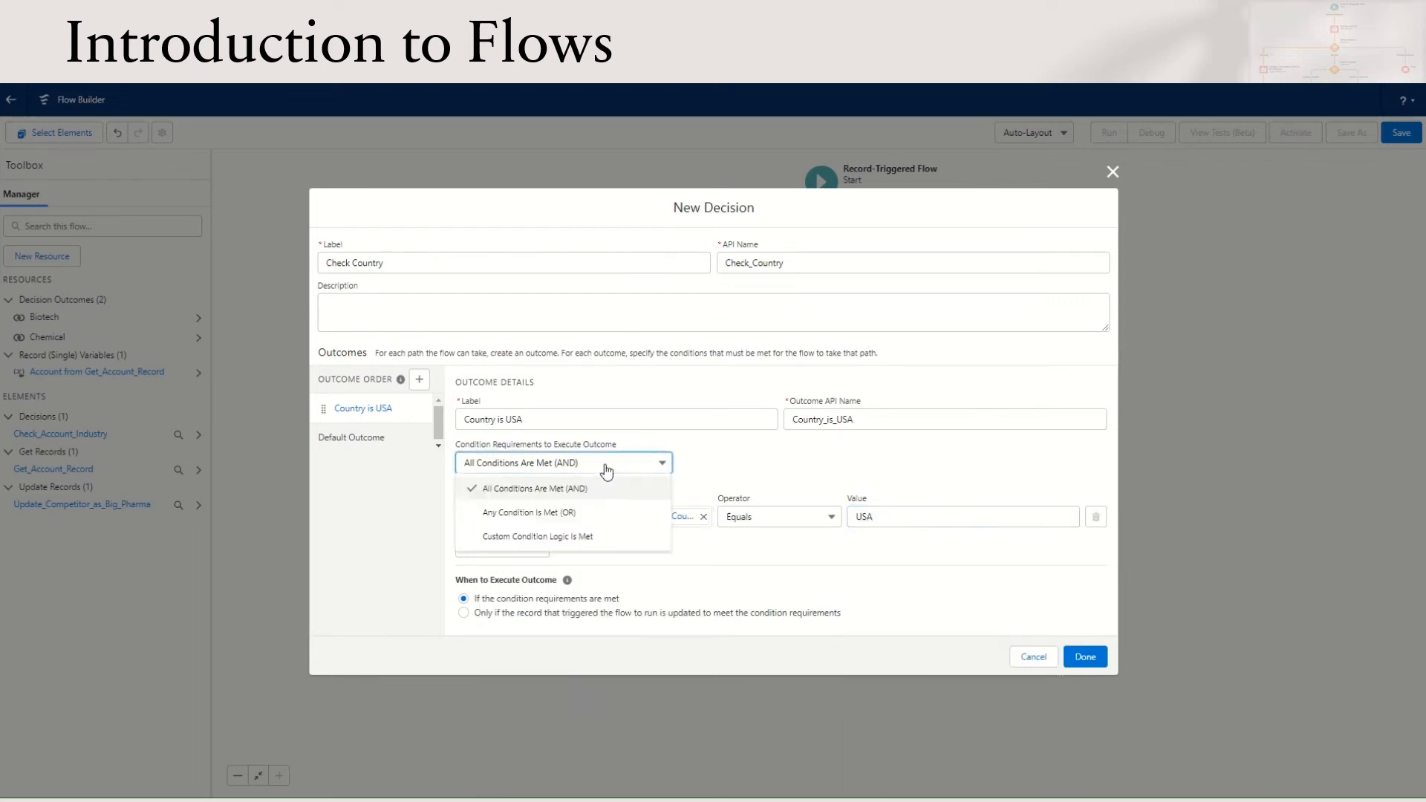
{"action": "left_click", "coordinate": [568, 511]}
{"action": "left_click", "coordinate": [513, 548]}
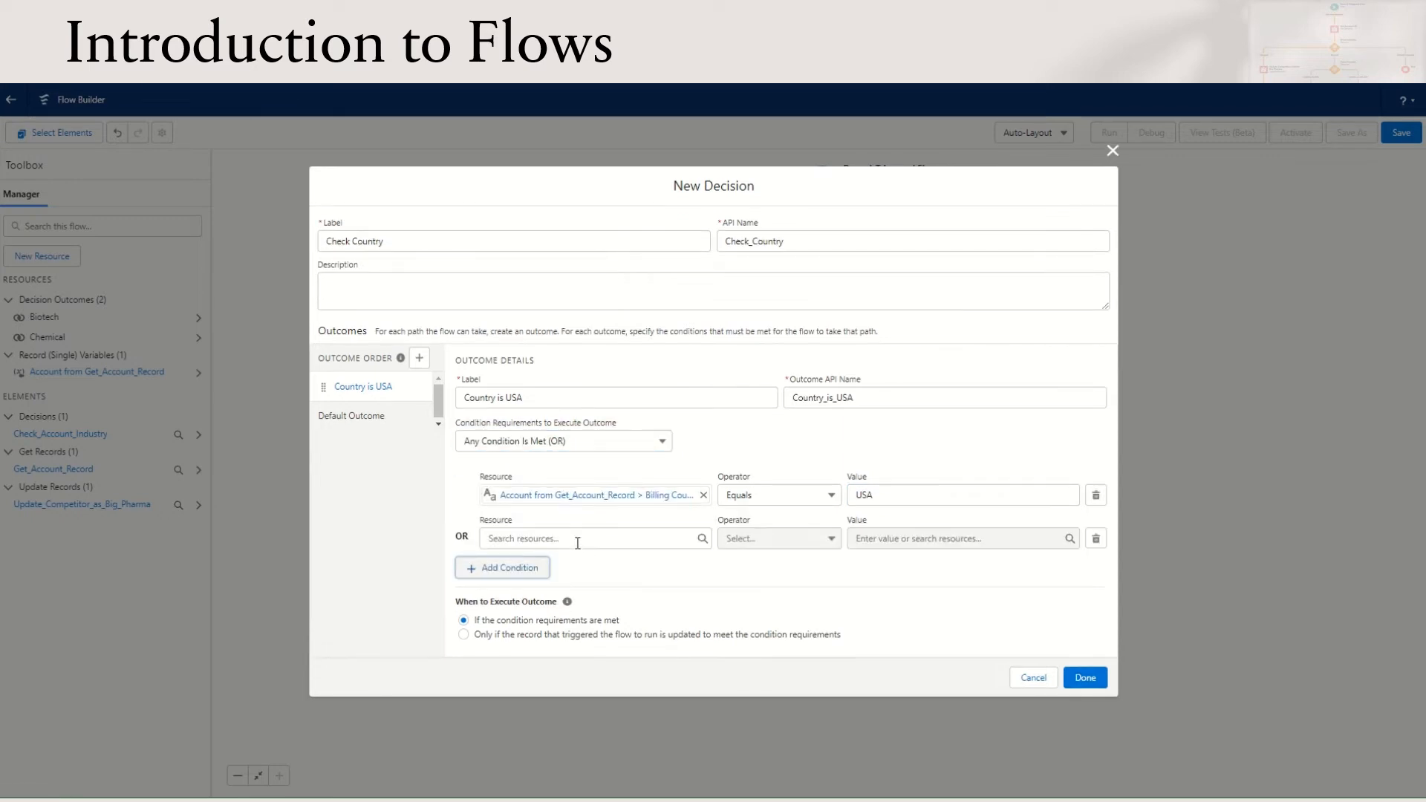
{"action": "left_click", "coordinate": [577, 539]}
{"action": "type", "text": "{!Get_Account_Record.BillingCountry}"}
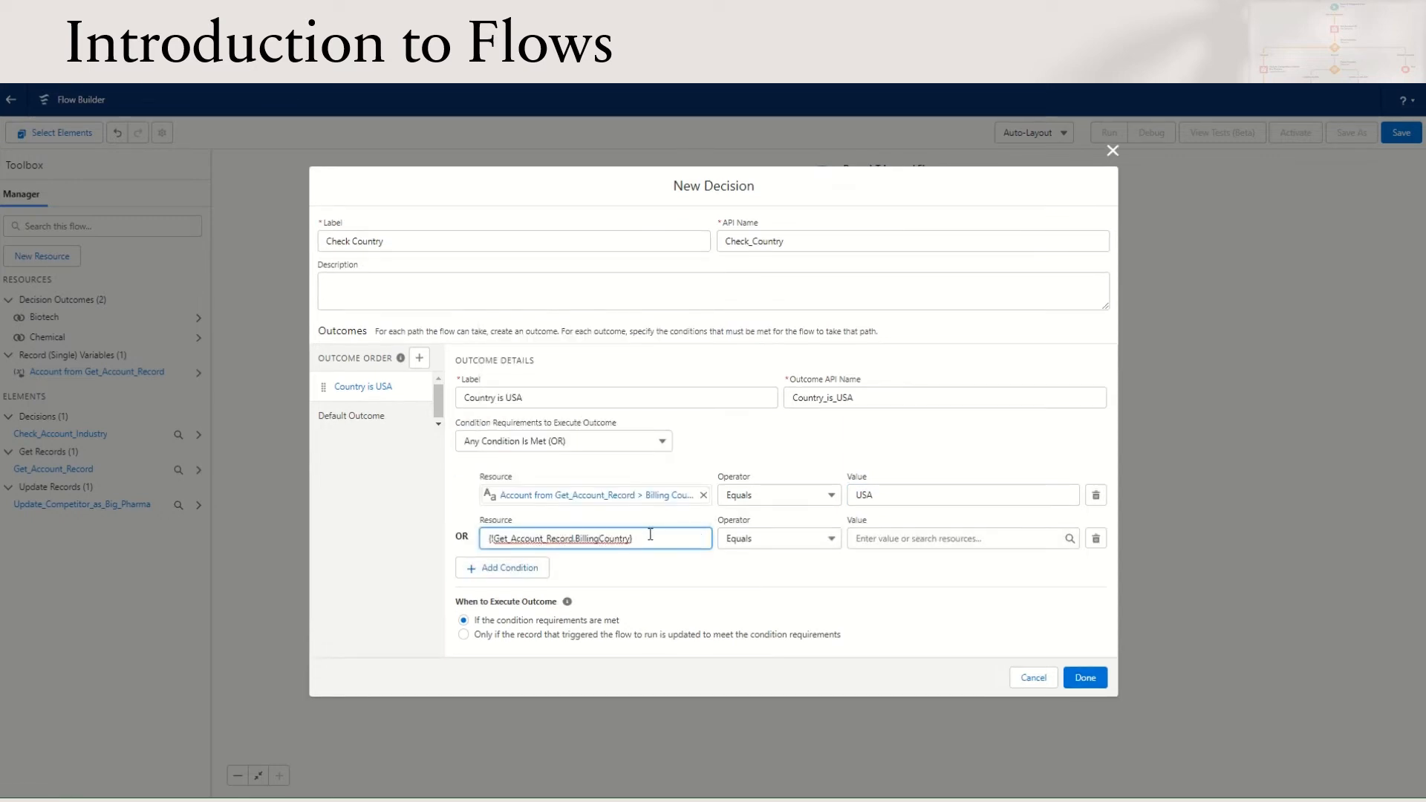
{"action": "left_click", "coordinate": [898, 540]}
{"action": "type", "text": "US"}
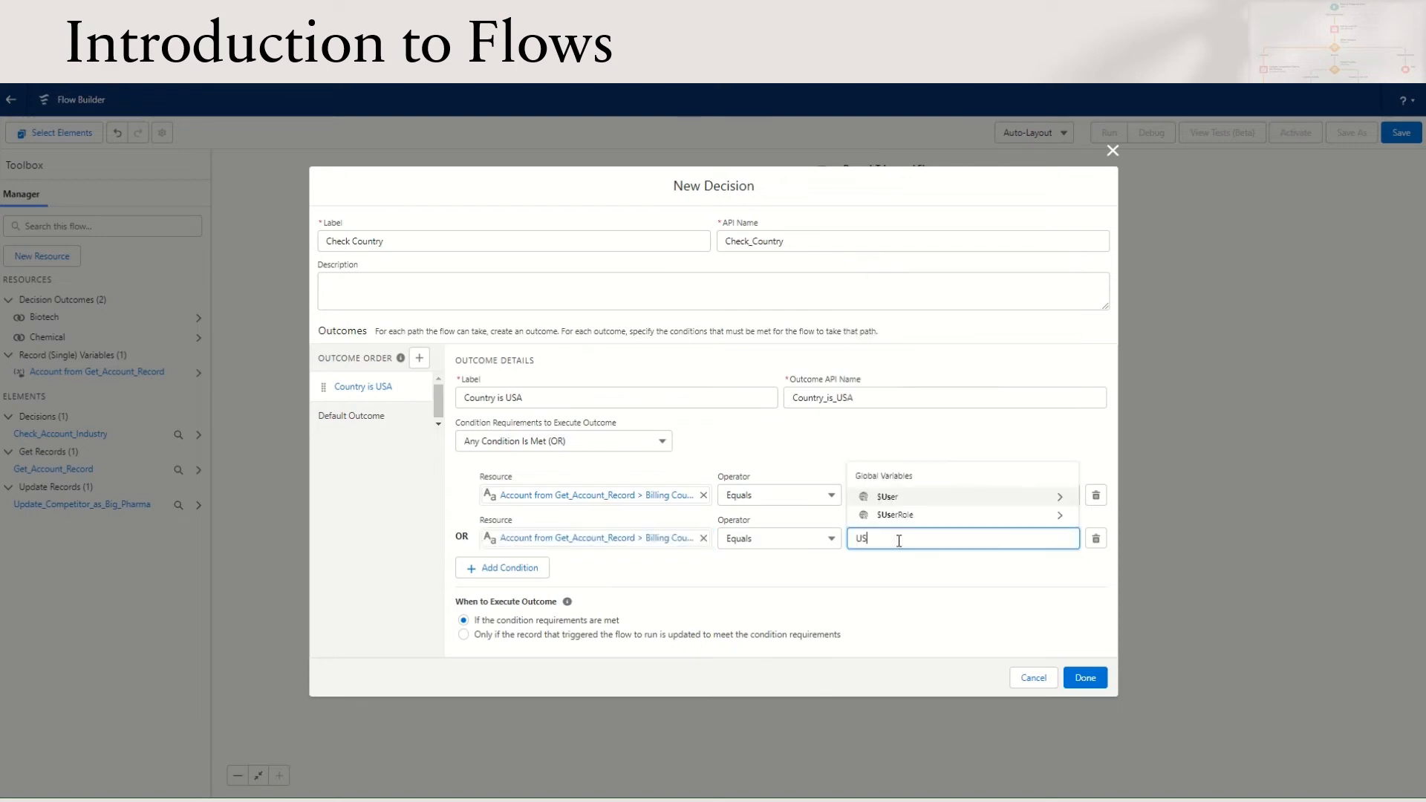
Add a third condition {!Get_Account_Record.BillingCountry} Equals United States of America, and open the decision's default outcome
{"action": "left_click", "coordinate": [512, 567]}
{"action": "left_click", "coordinate": [583, 560]}
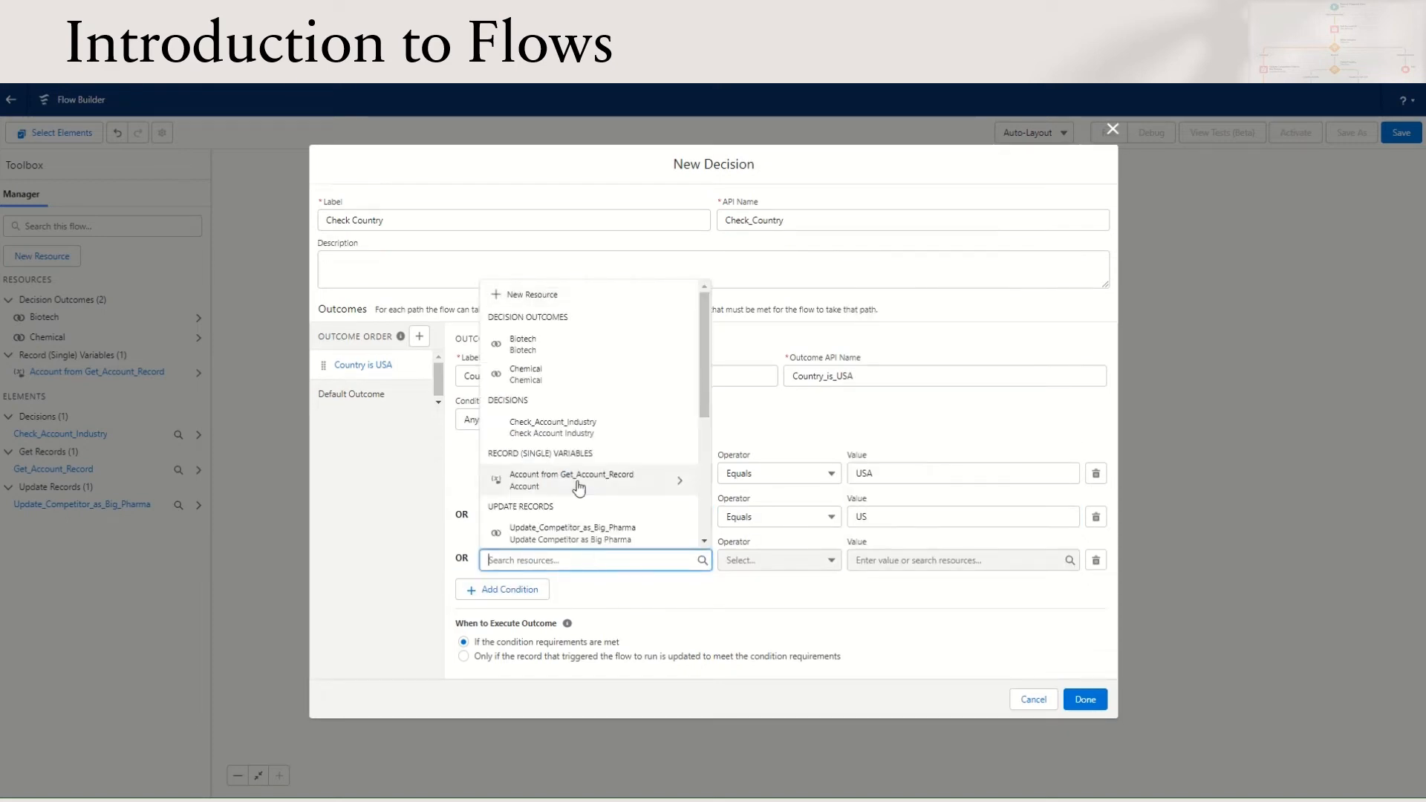
{"action": "type", "text": "{!Get_Account_Record.BillingCountry}"}
{"action": "left_click", "coordinate": [917, 553]}
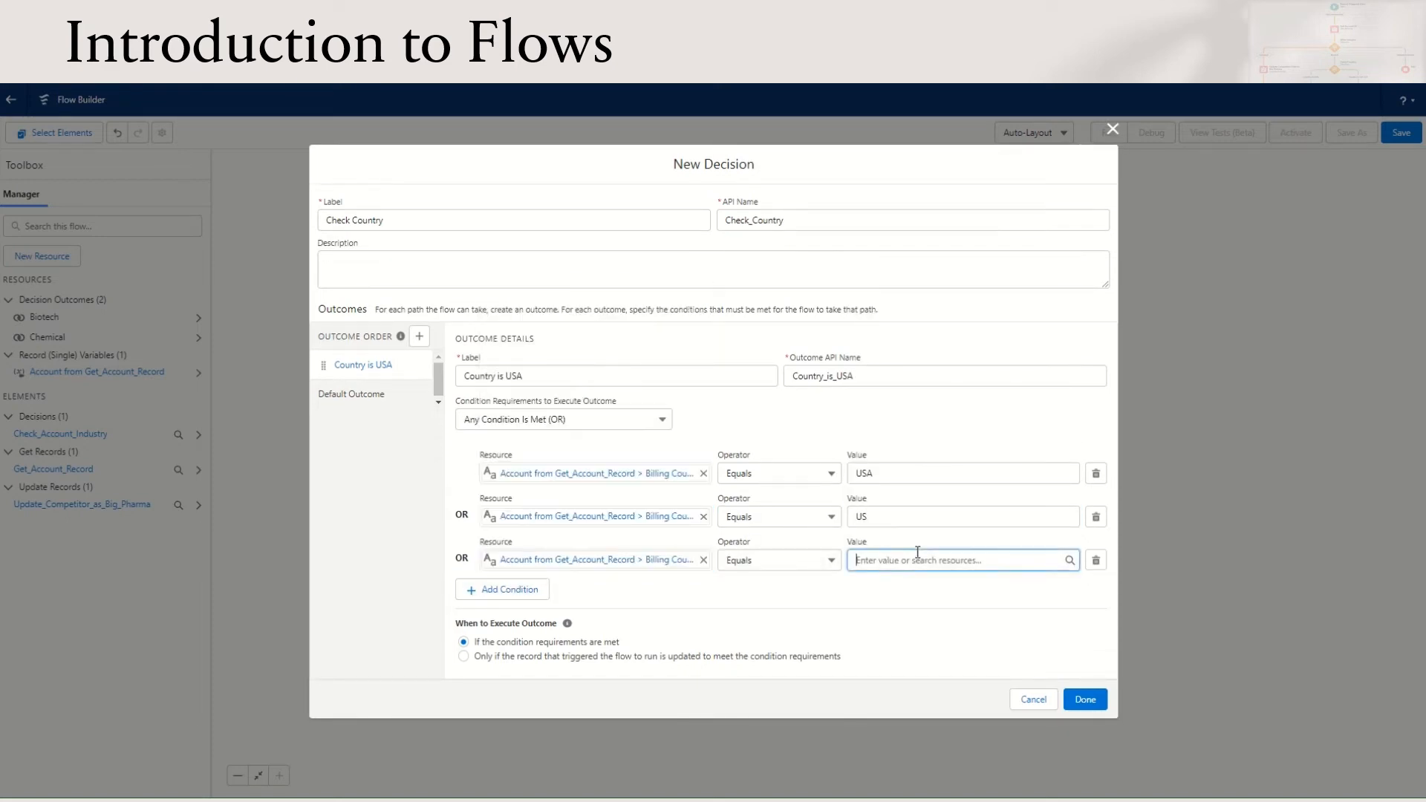
{"action": "type", "text": "United States of America"}
{"action": "left_click", "coordinate": [367, 396]}
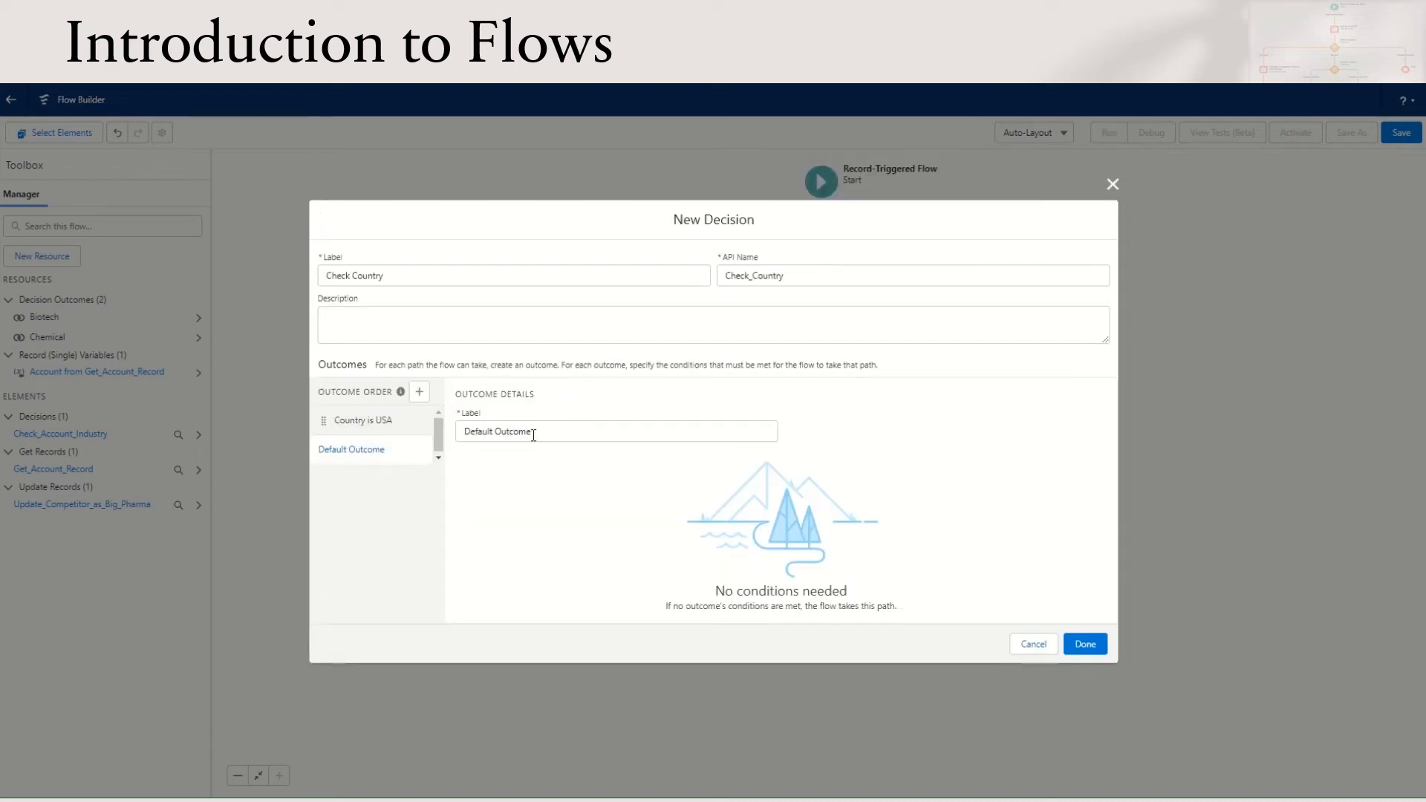
Label the Check Country decision's default outcome Country is not USA and finish the decision
{"action": "left_click_drag", "start_coordinate": [533, 435], "coordinate": [394, 424]}
{"action": "key", "text": "BackSpace"}
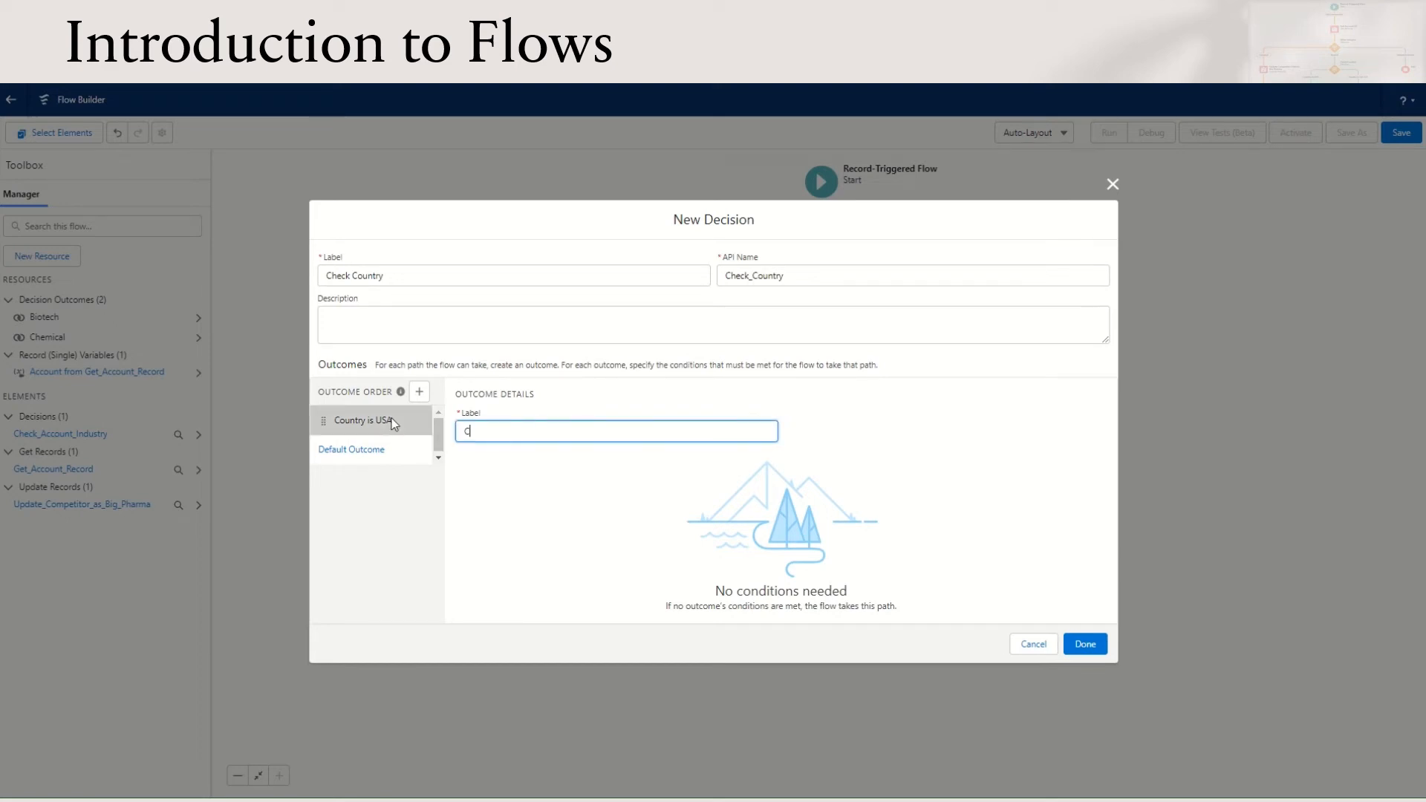
{"action": "type", "text": "Country is not USA"}
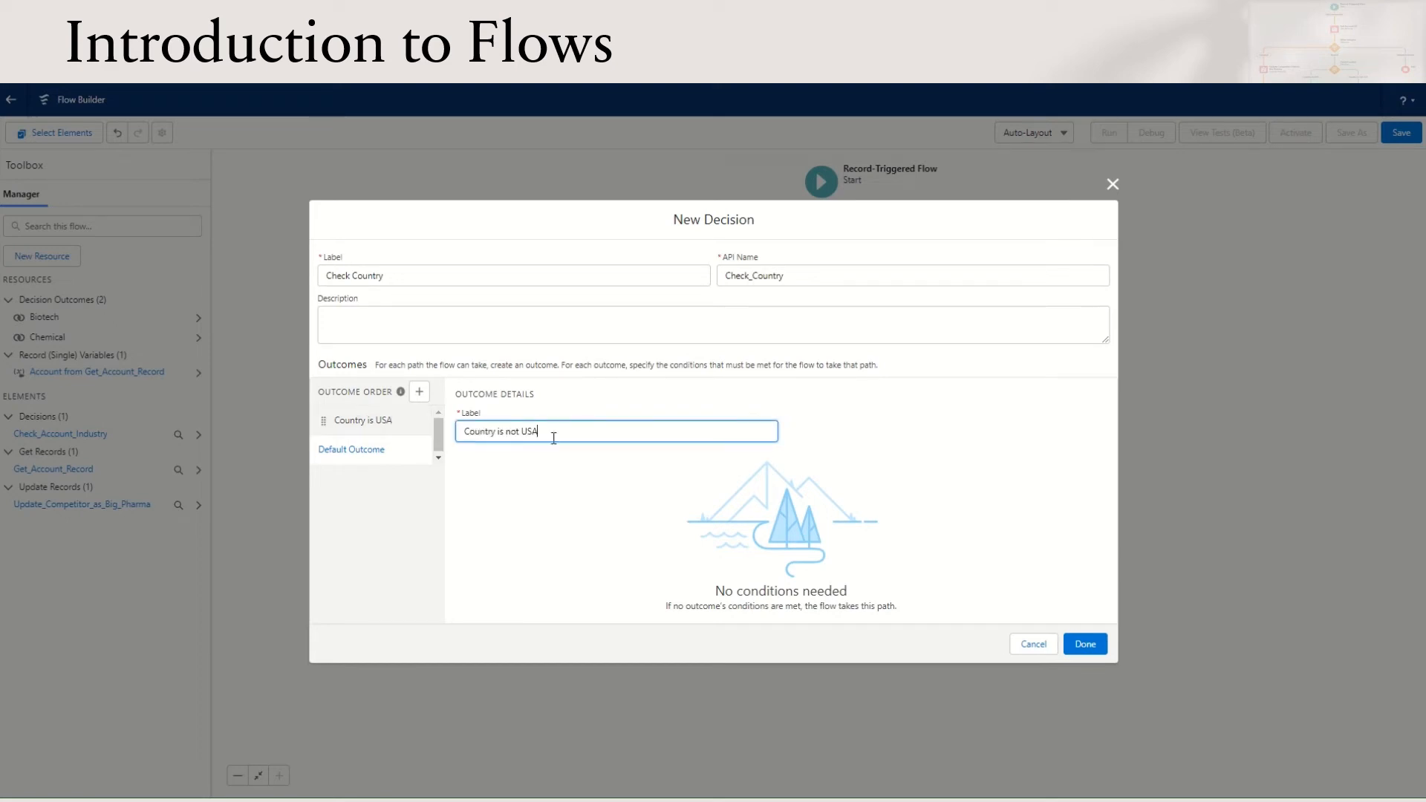
{"action": "left_click", "coordinate": [1085, 647]}
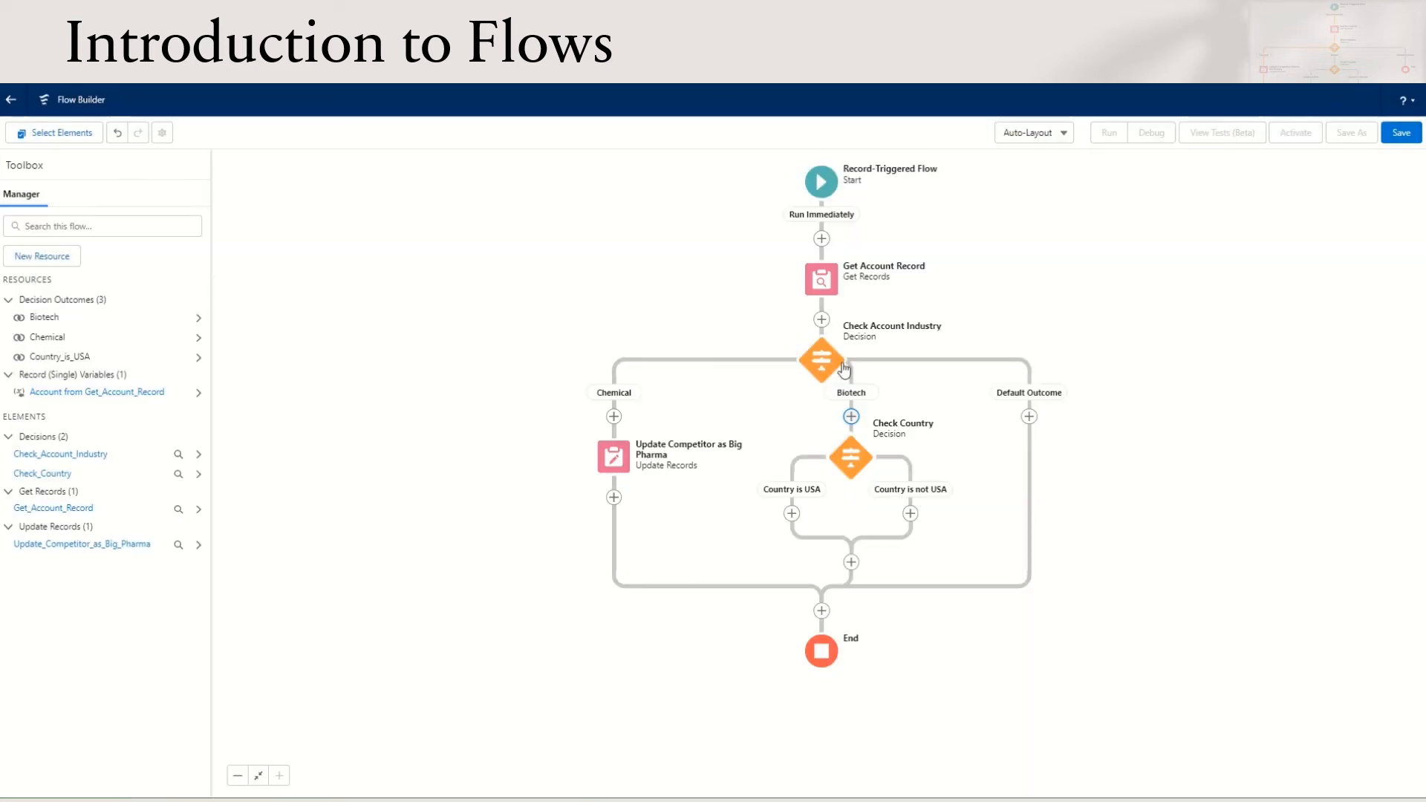
On the Country is USA path, add an Update Triggering Record element labelled Update US Competitor that sets MainCompetitors__c to US B
{"action": "left_click", "coordinate": [791, 514]}
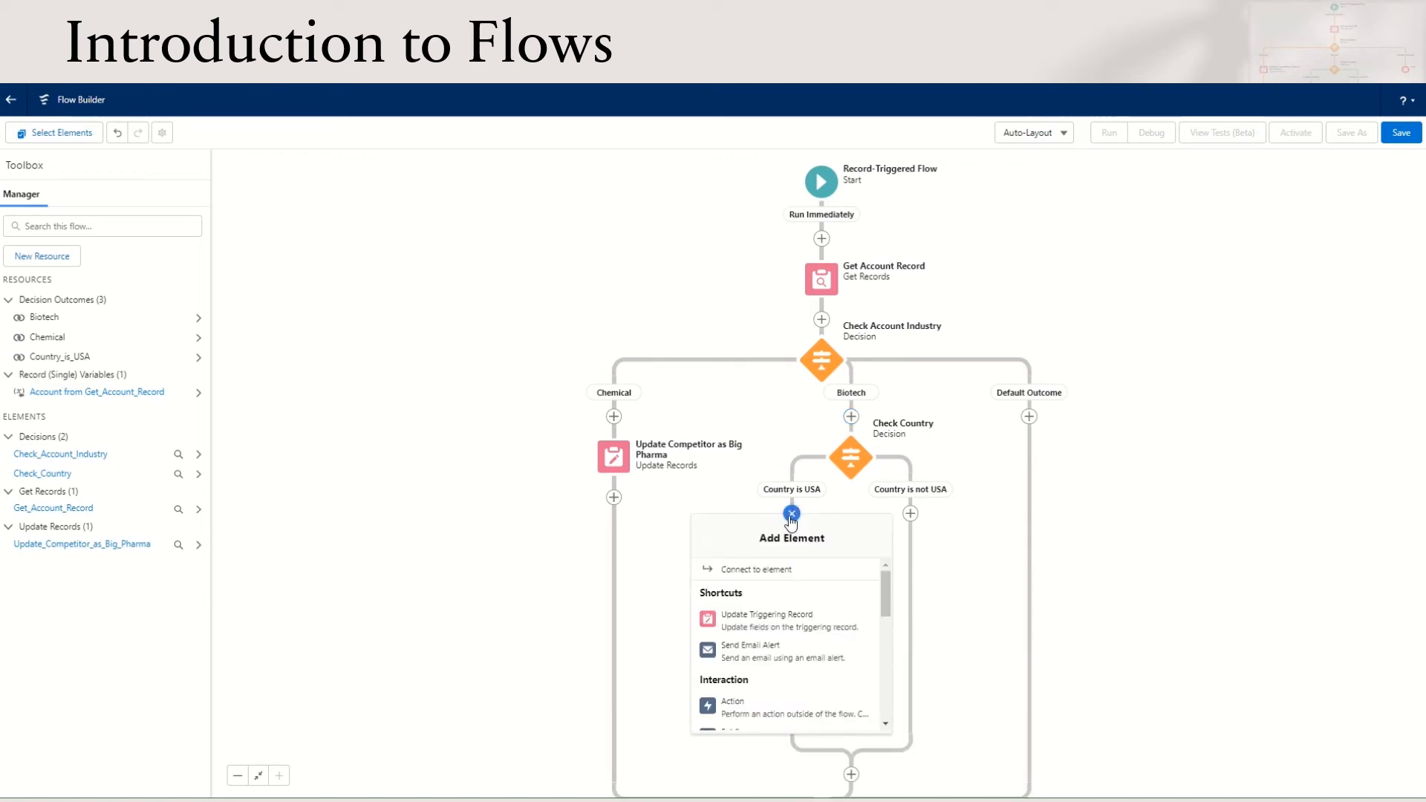
{"action": "left_click", "coordinate": [809, 630]}
{"action": "type", "text": "Update US Competitor"}
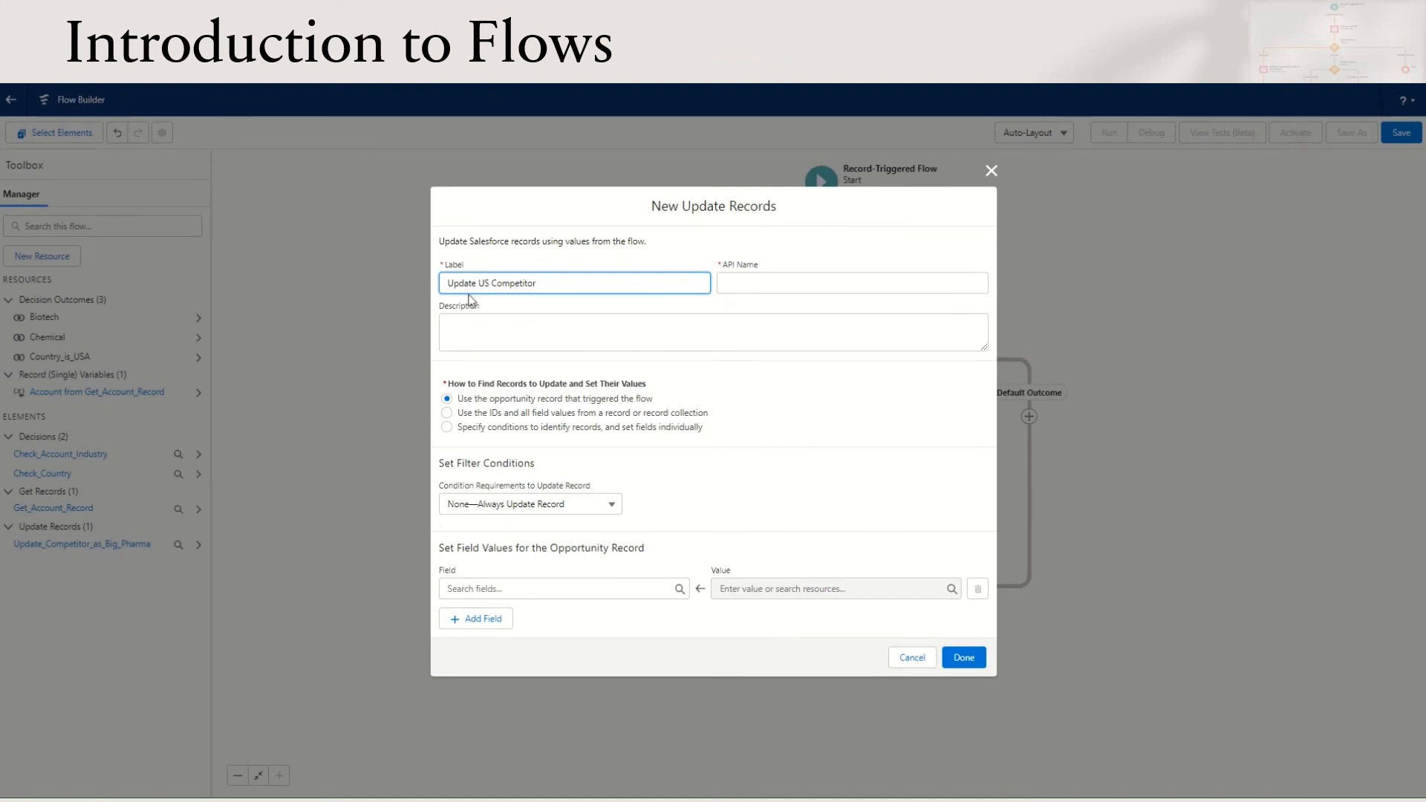
{"action": "left_click", "coordinate": [534, 586]}
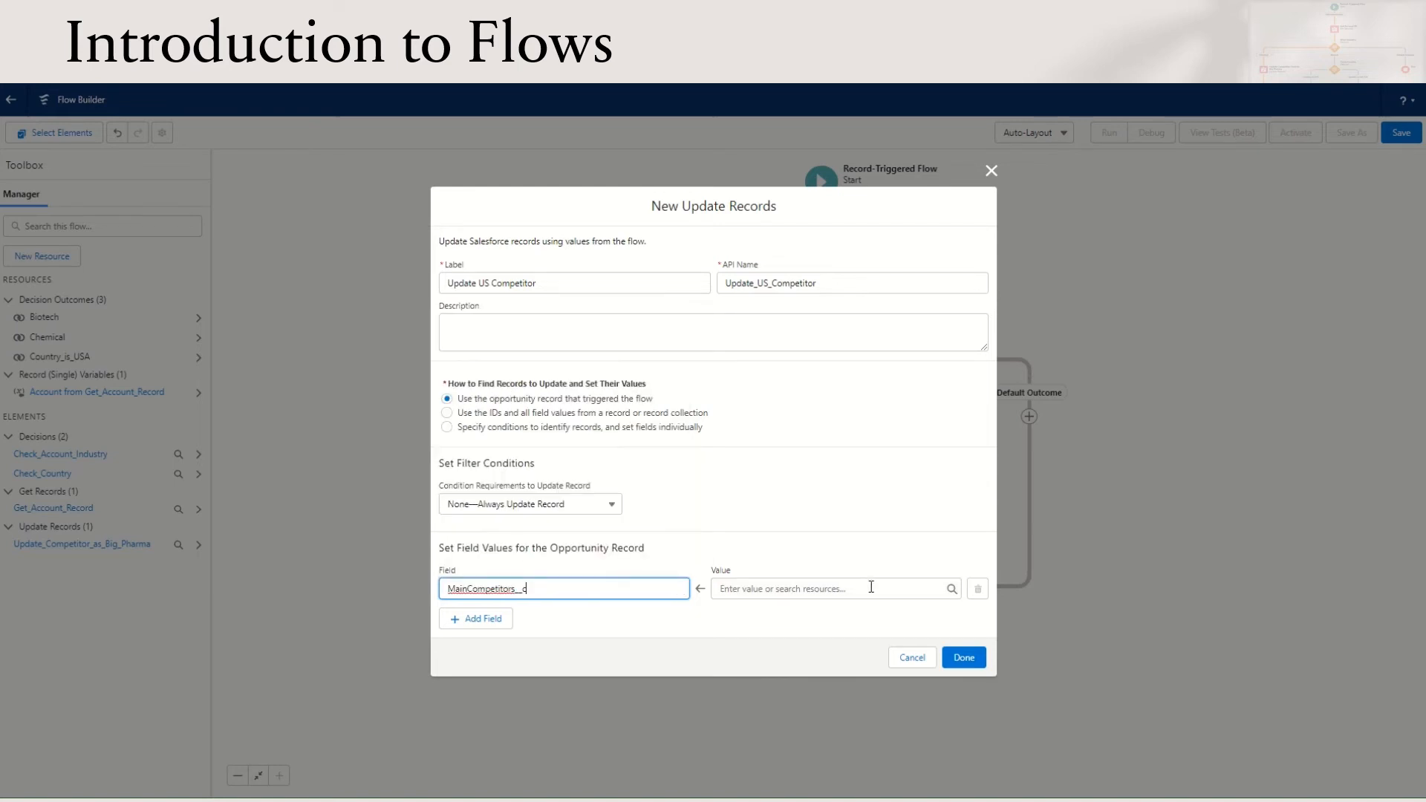
{"action": "left_click", "coordinate": [806, 590]}
{"action": "type", "text": "US B"}
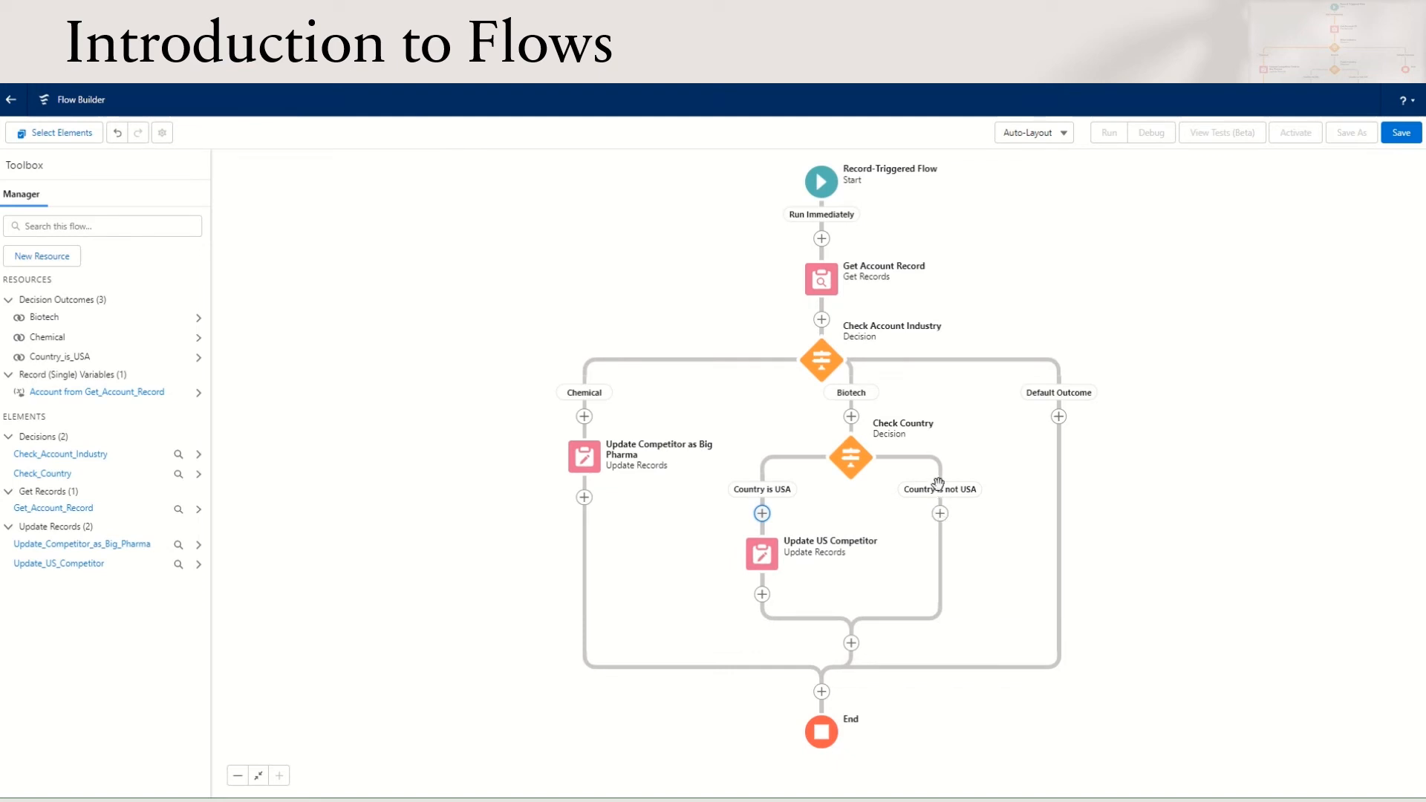
On the Country is not USA path, add an Update Triggering Record element labelled Update non US competitor that sets MainCompetitors__c to World Bio
{"action": "left_click", "coordinate": [940, 514]}
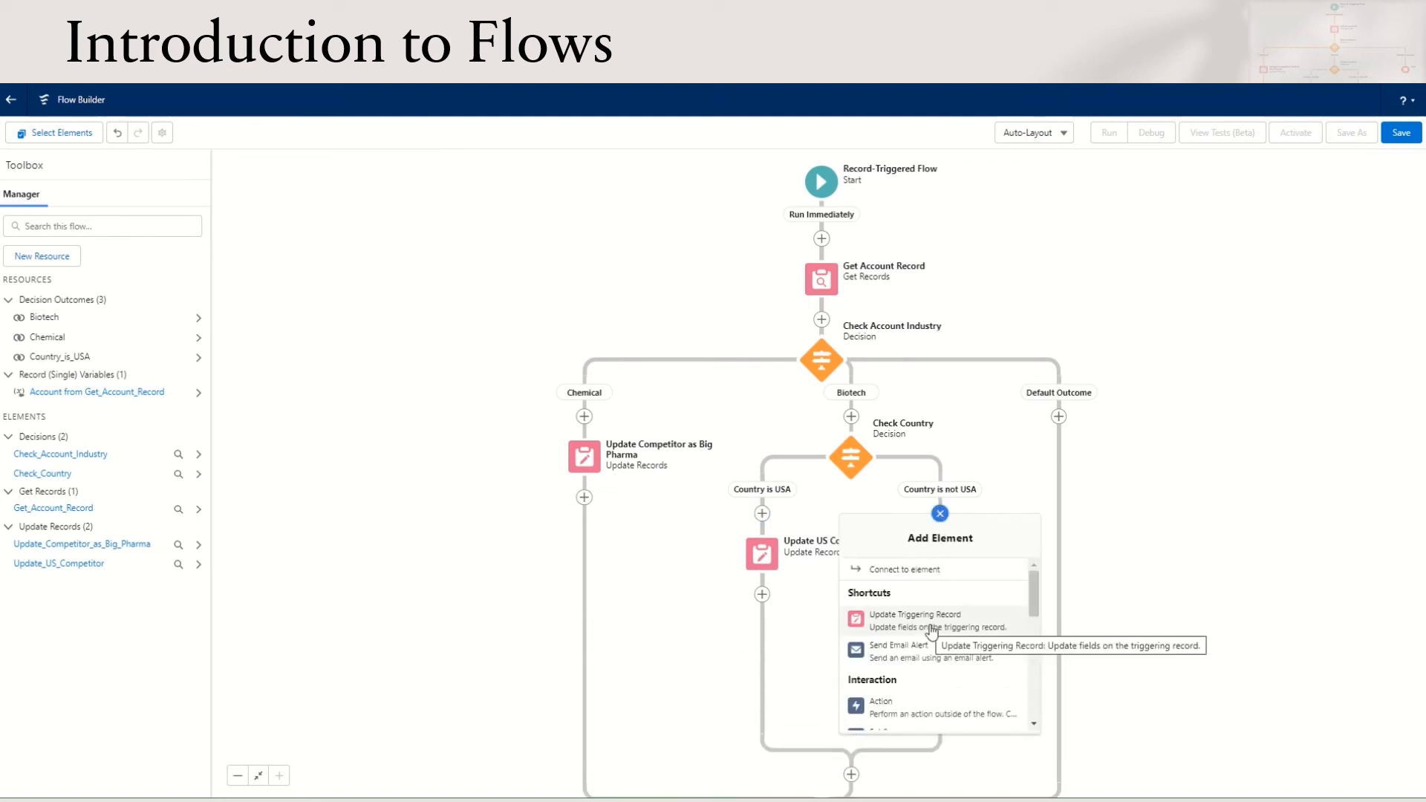
{"action": "left_click", "coordinate": [963, 603]}
{"action": "type", "text": "Update non US competitor"}
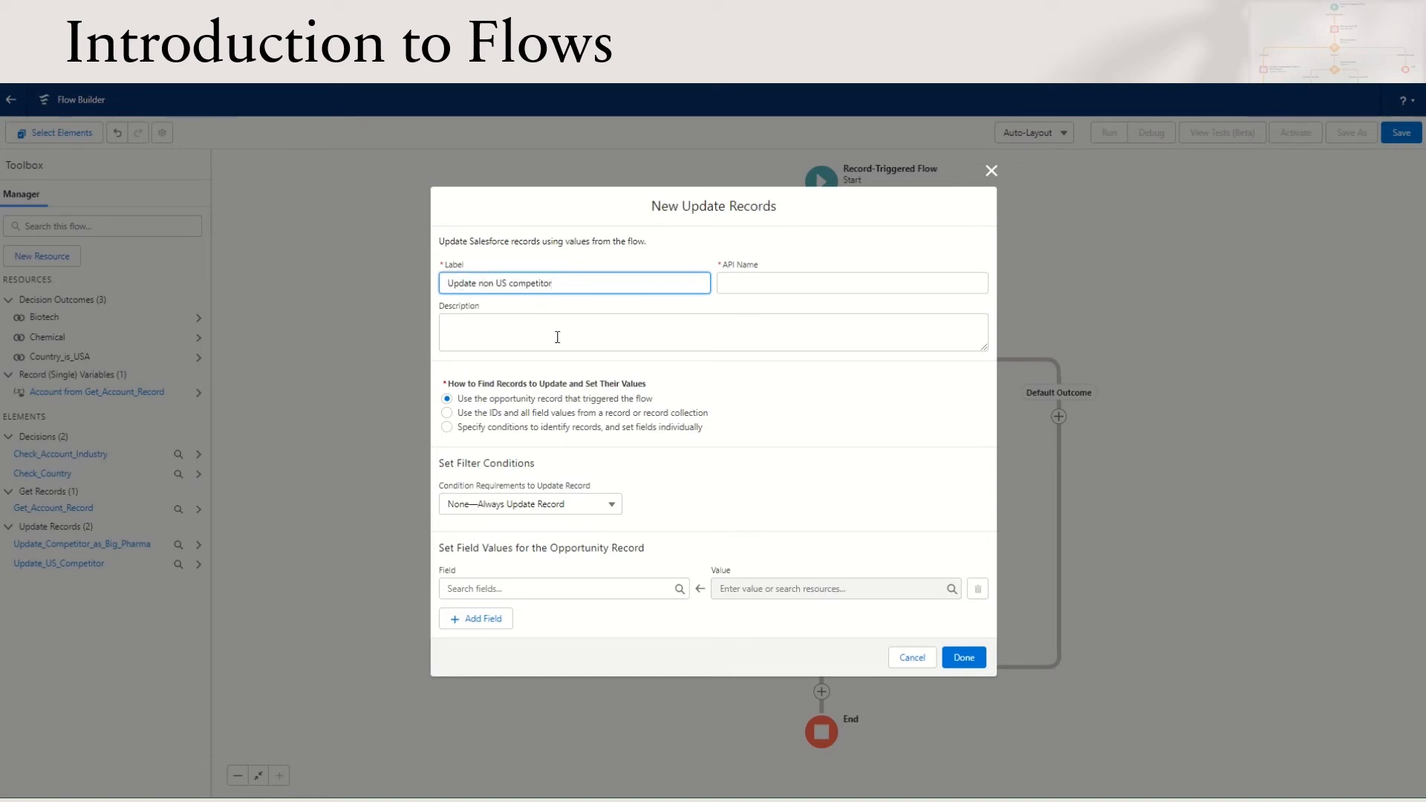
{"action": "left_click", "coordinate": [556, 588]}
{"action": "type", "text": "compe"}
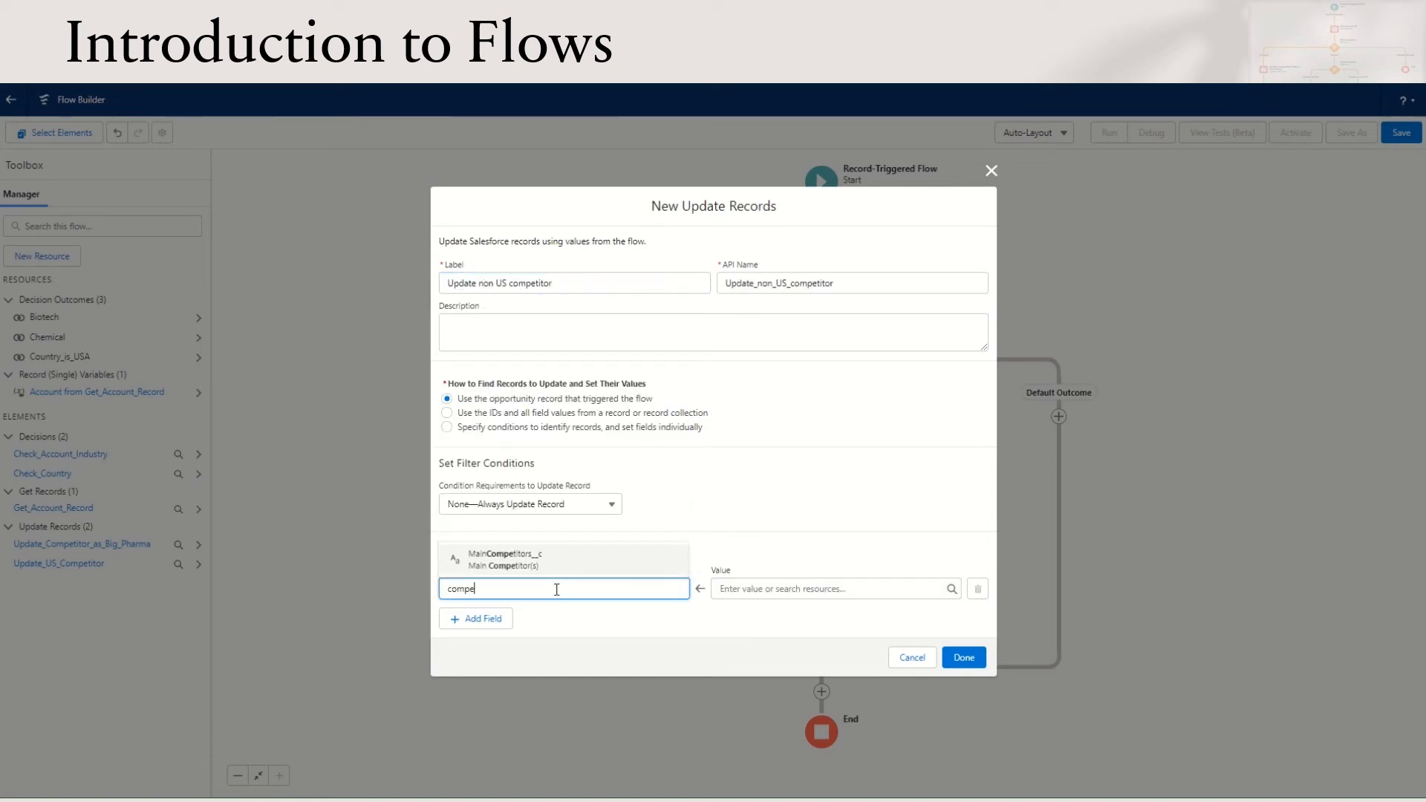
{"action": "type", "text": "t"}
{"action": "left_click", "coordinate": [541, 562]}
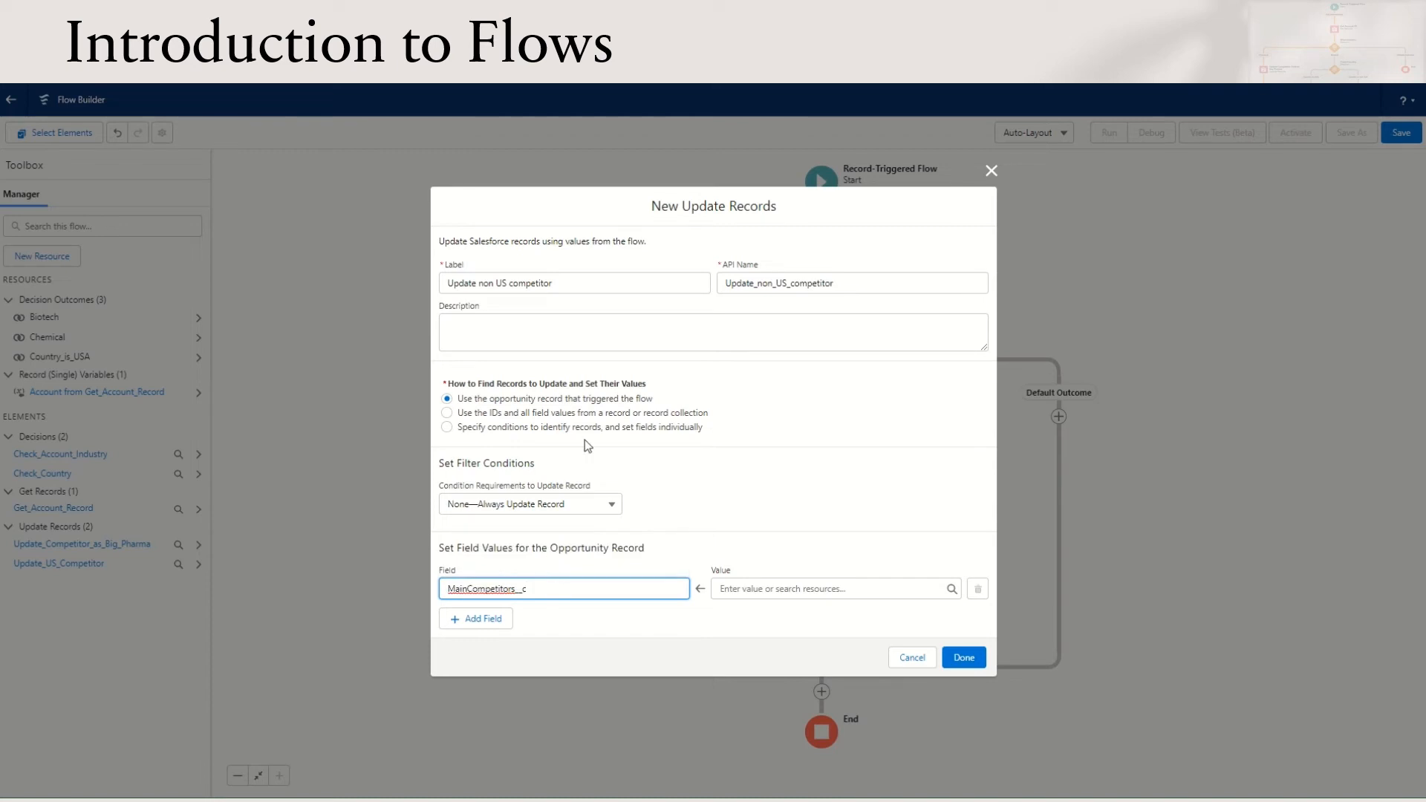
{"action": "left_click", "coordinate": [745, 589]}
{"action": "type", "text": "World Bio"}
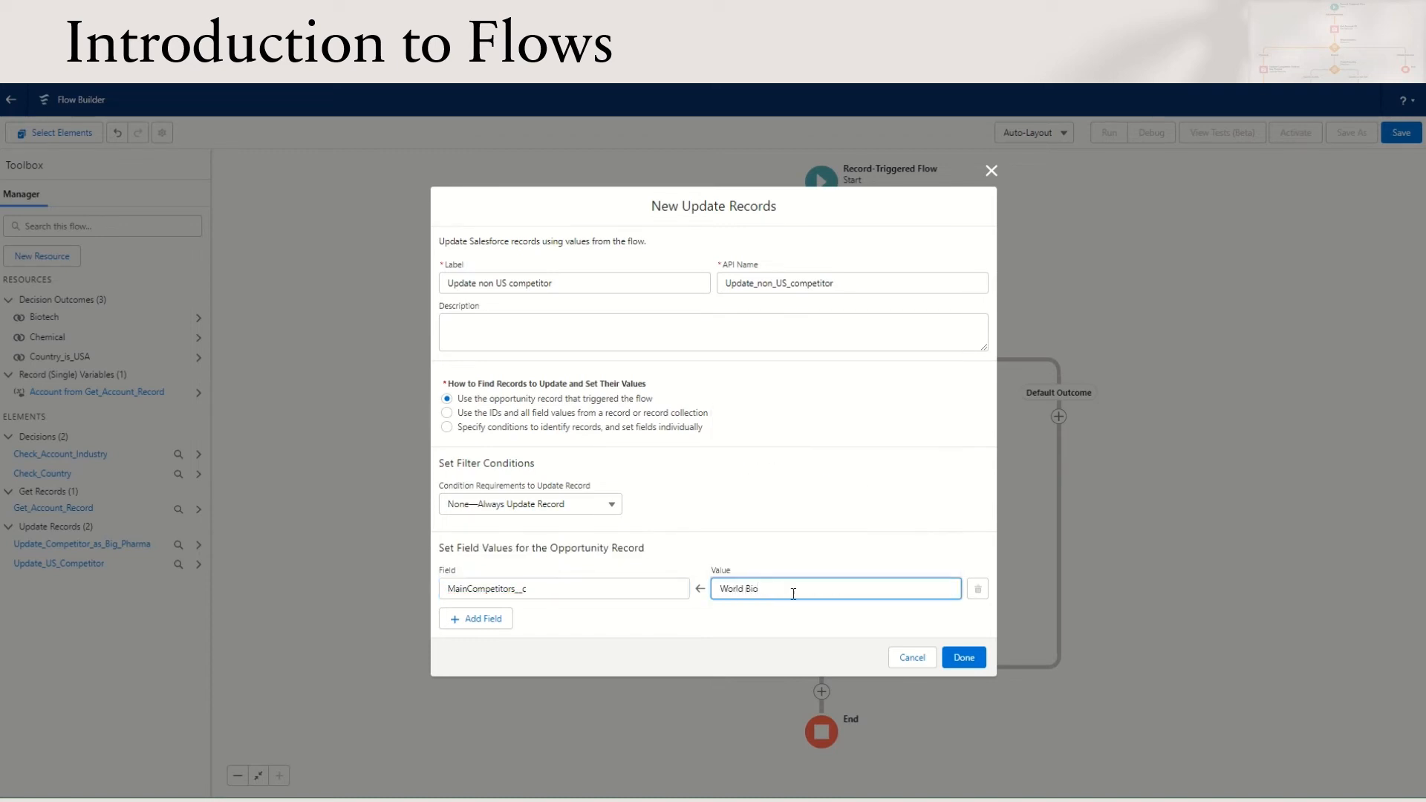
{"action": "left_click", "coordinate": [964, 657]}
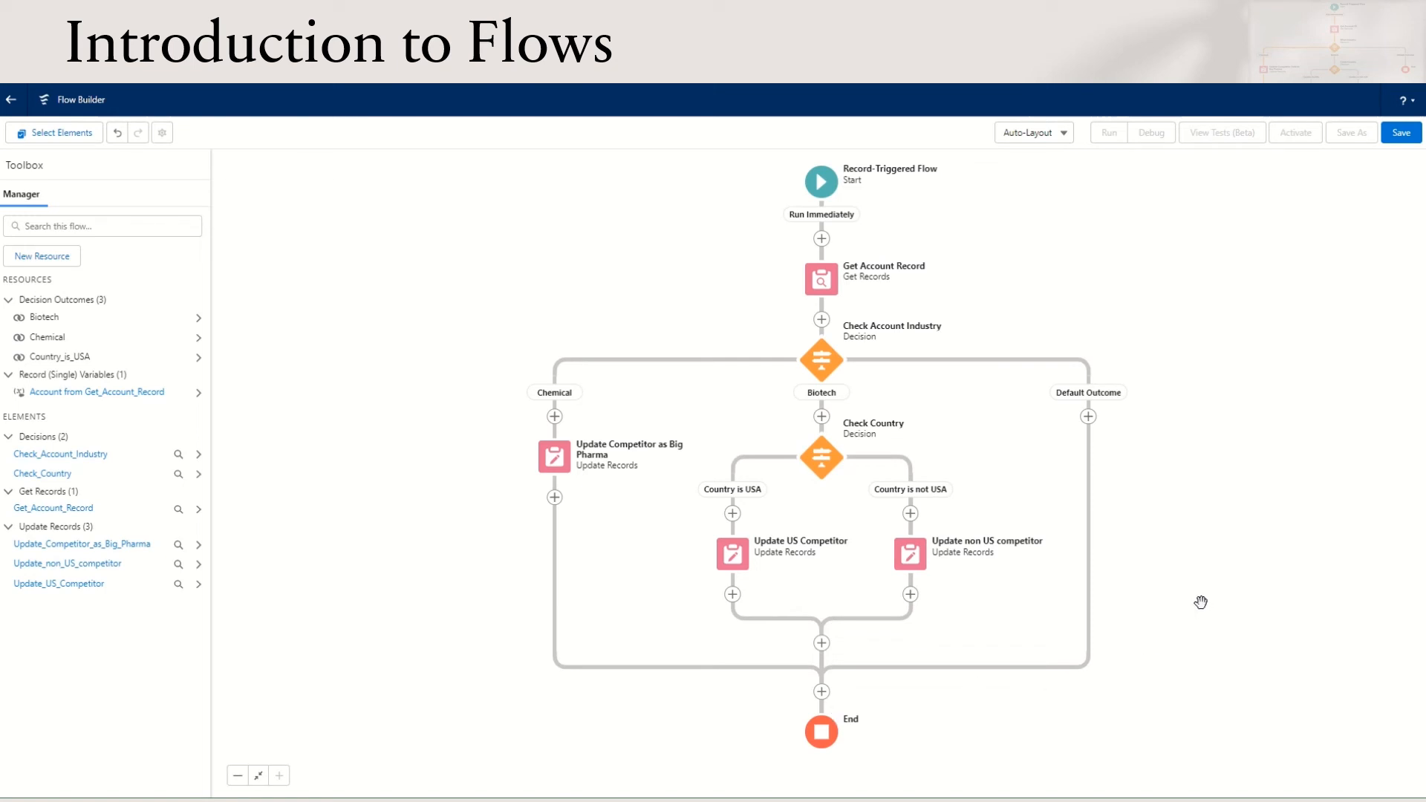
Save the flow with the label Update Opportunity Competitor
{"action": "left_click", "coordinate": [836, 188]}
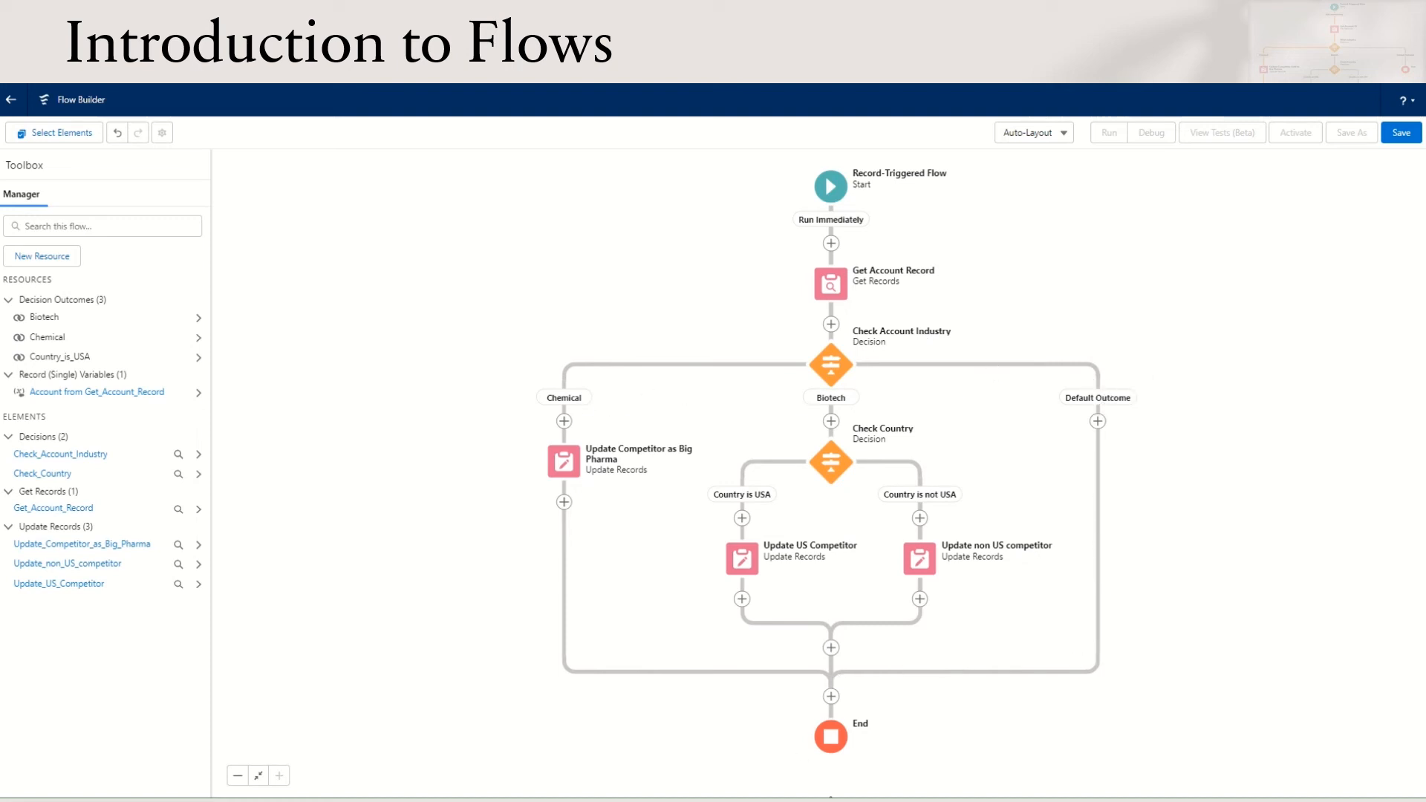
{"action": "left_click", "coordinate": [1401, 132]}
{"action": "left_click", "coordinate": [566, 390]}
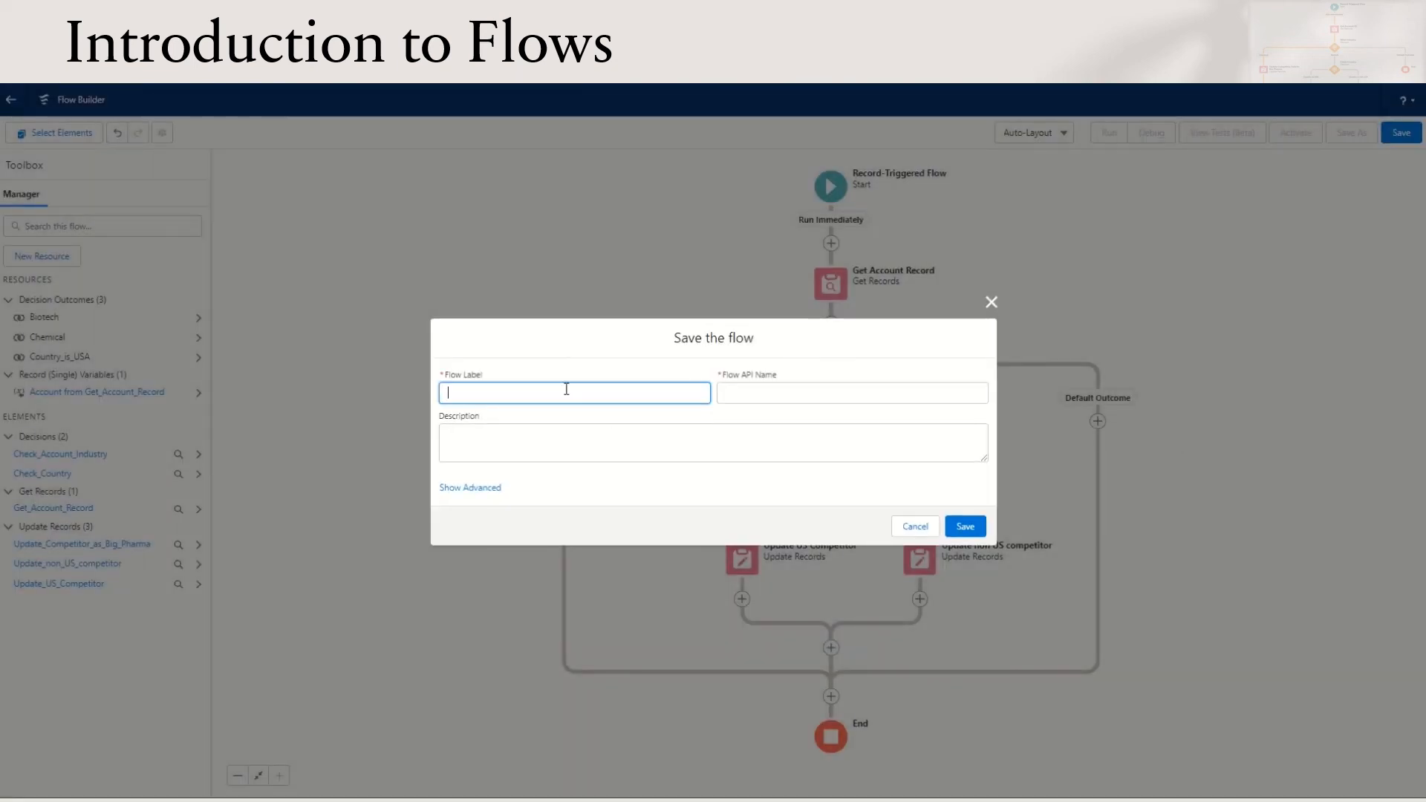
{"action": "type", "text": "Update Opportunity Competitor"}
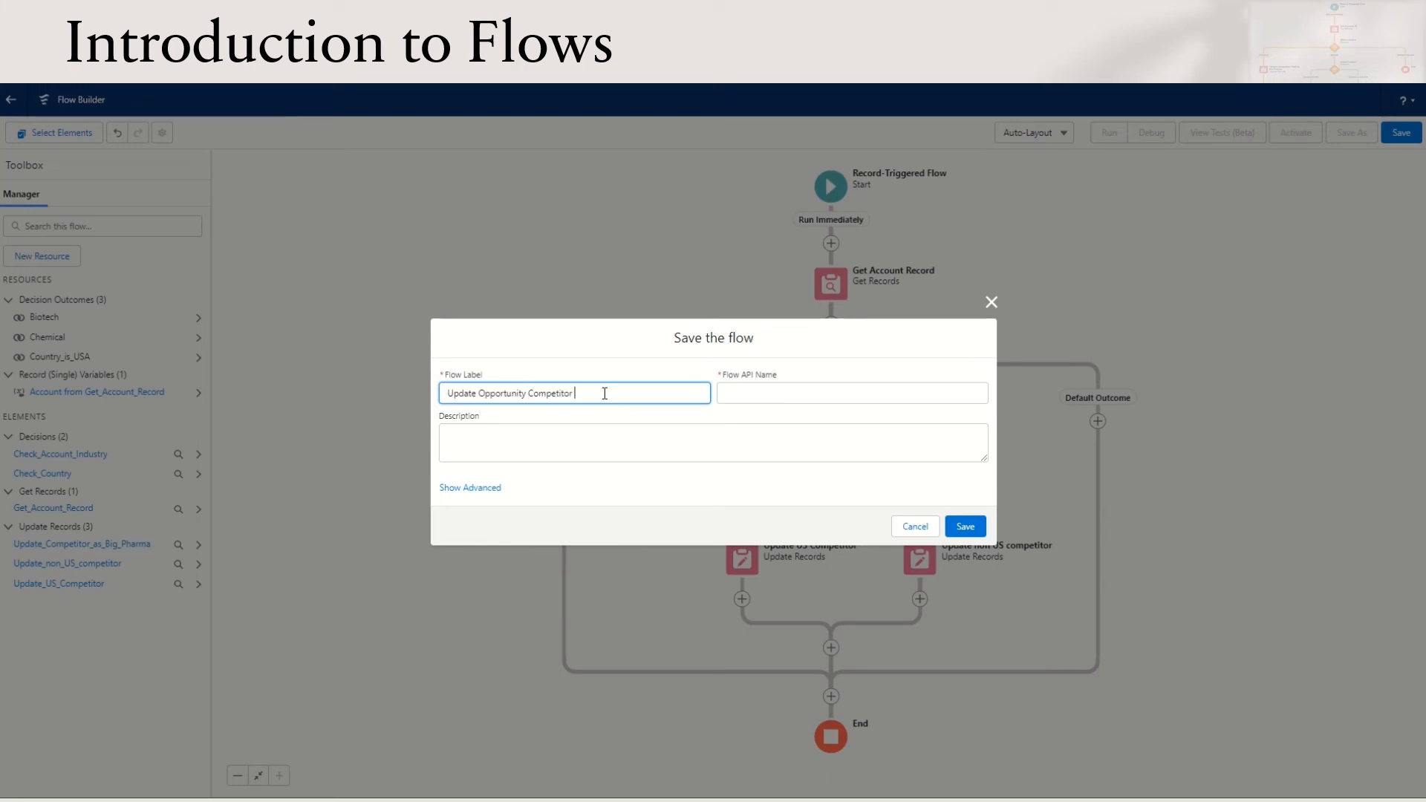
{"action": "left_click", "coordinate": [780, 431]}
{"action": "left_click", "coordinate": [964, 526]}
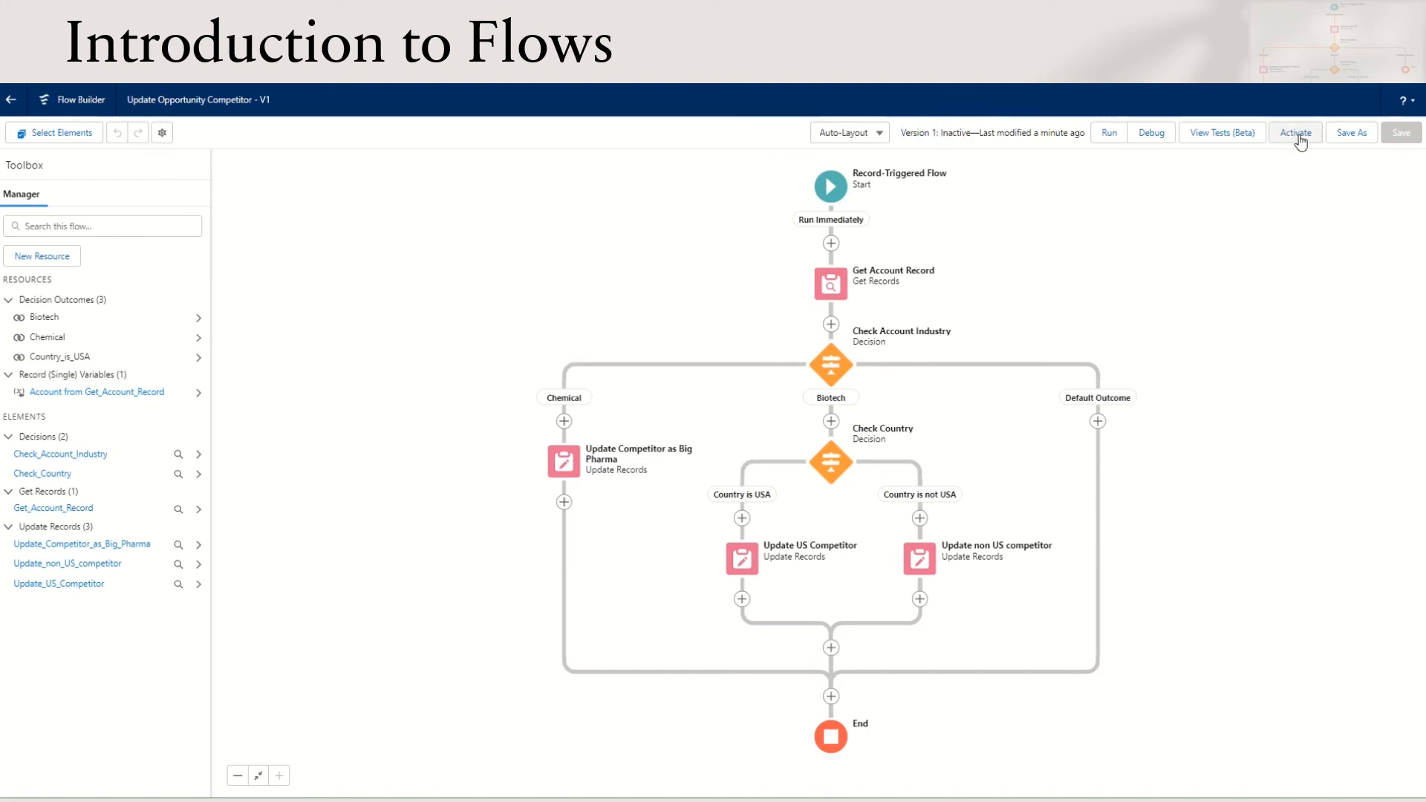
Debug the flow with the Burlington Textiles Weaving Plant Generator opportunity as a created record, and examine its interview start and start condition details
{"action": "left_click", "coordinate": [1149, 137]}
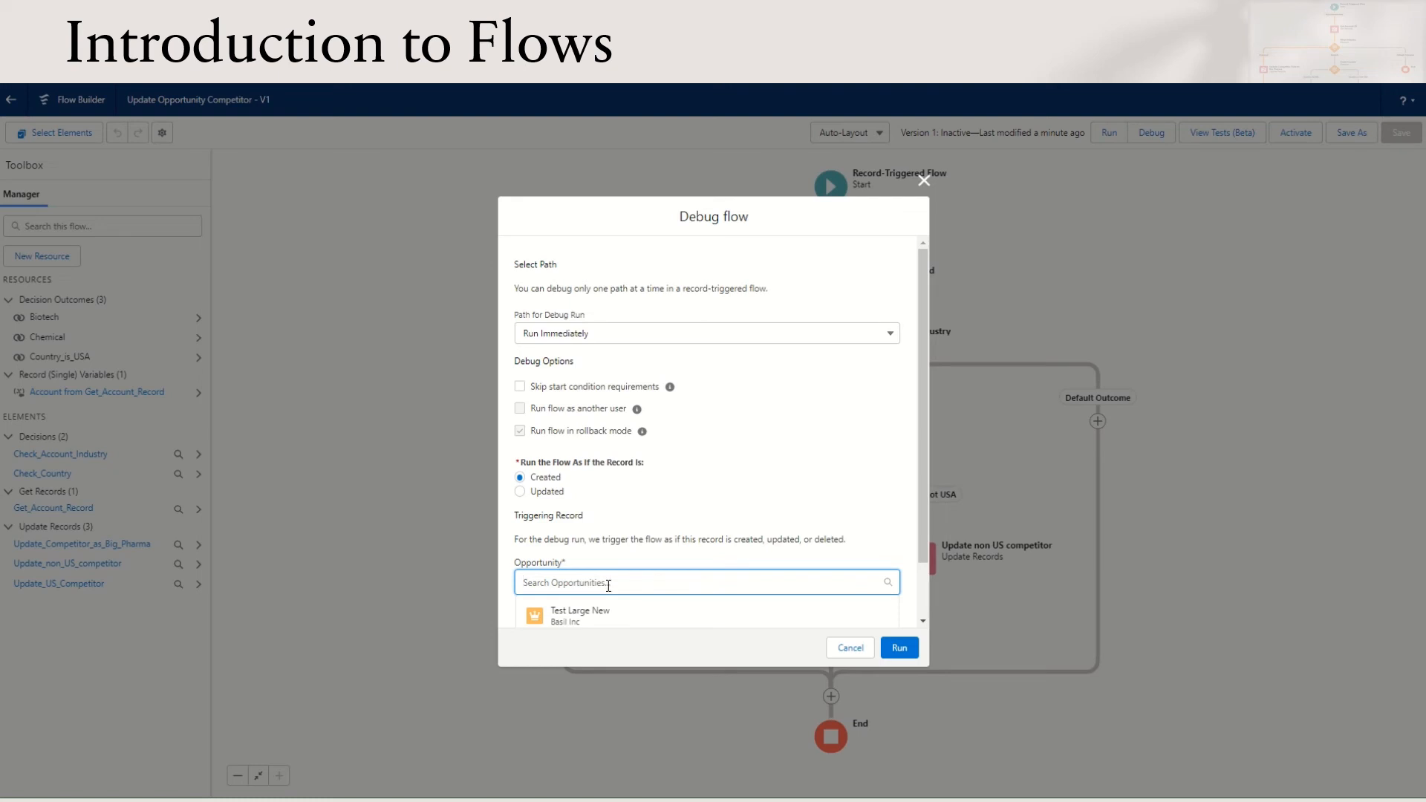
{"action": "scroll", "coordinate": [608, 586], "scroll_direction": "down", "scroll_amount": 2}
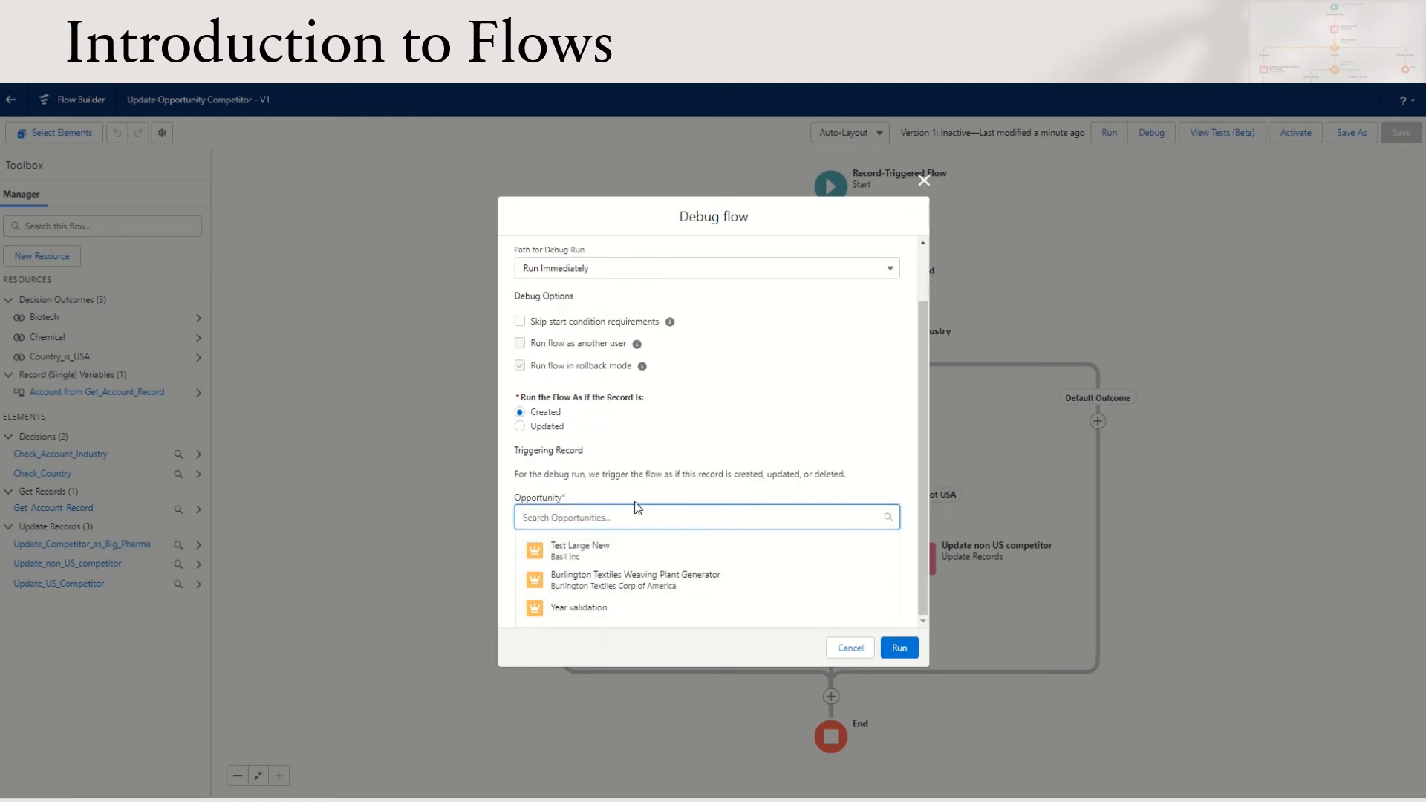
{"action": "left_click", "coordinate": [660, 587]}
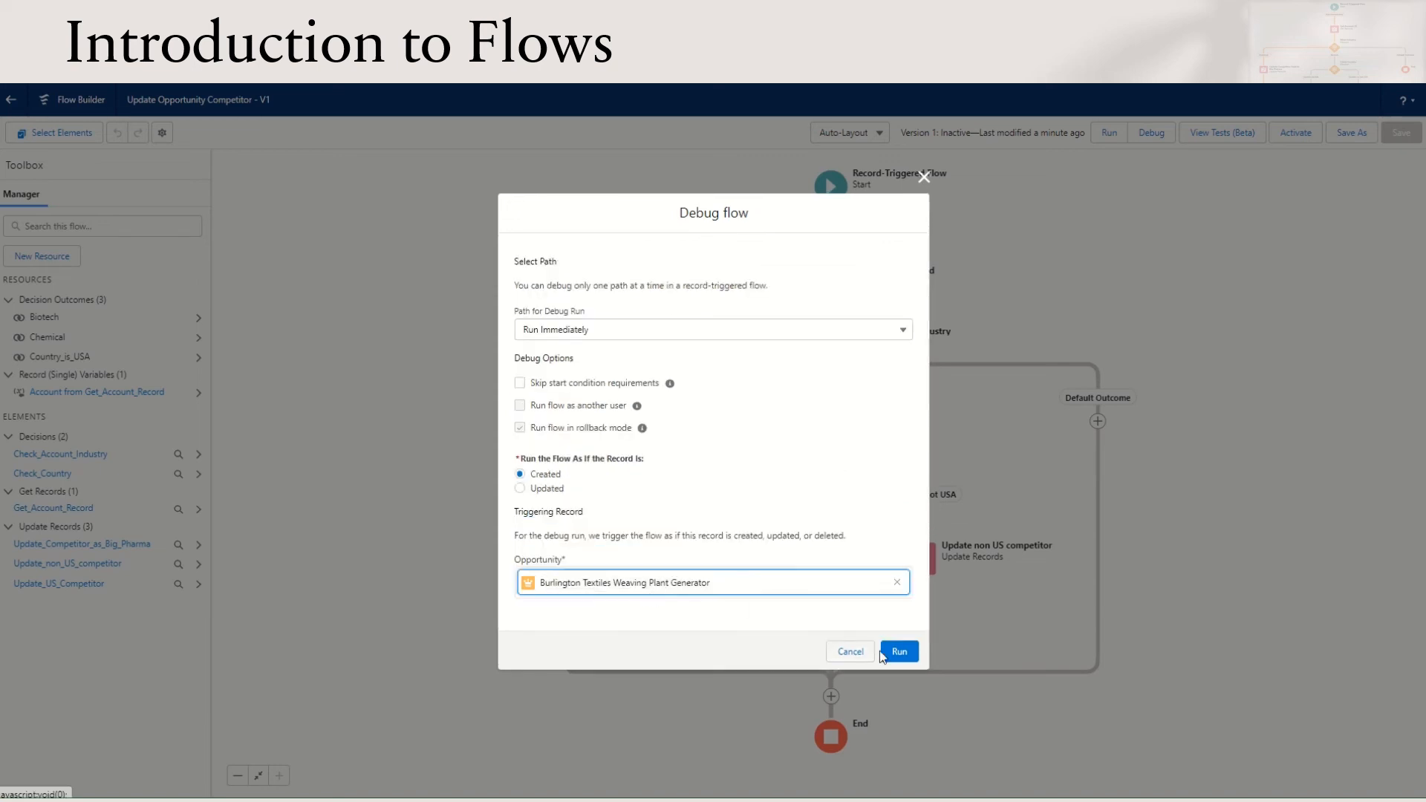
{"action": "left_click", "coordinate": [904, 655]}
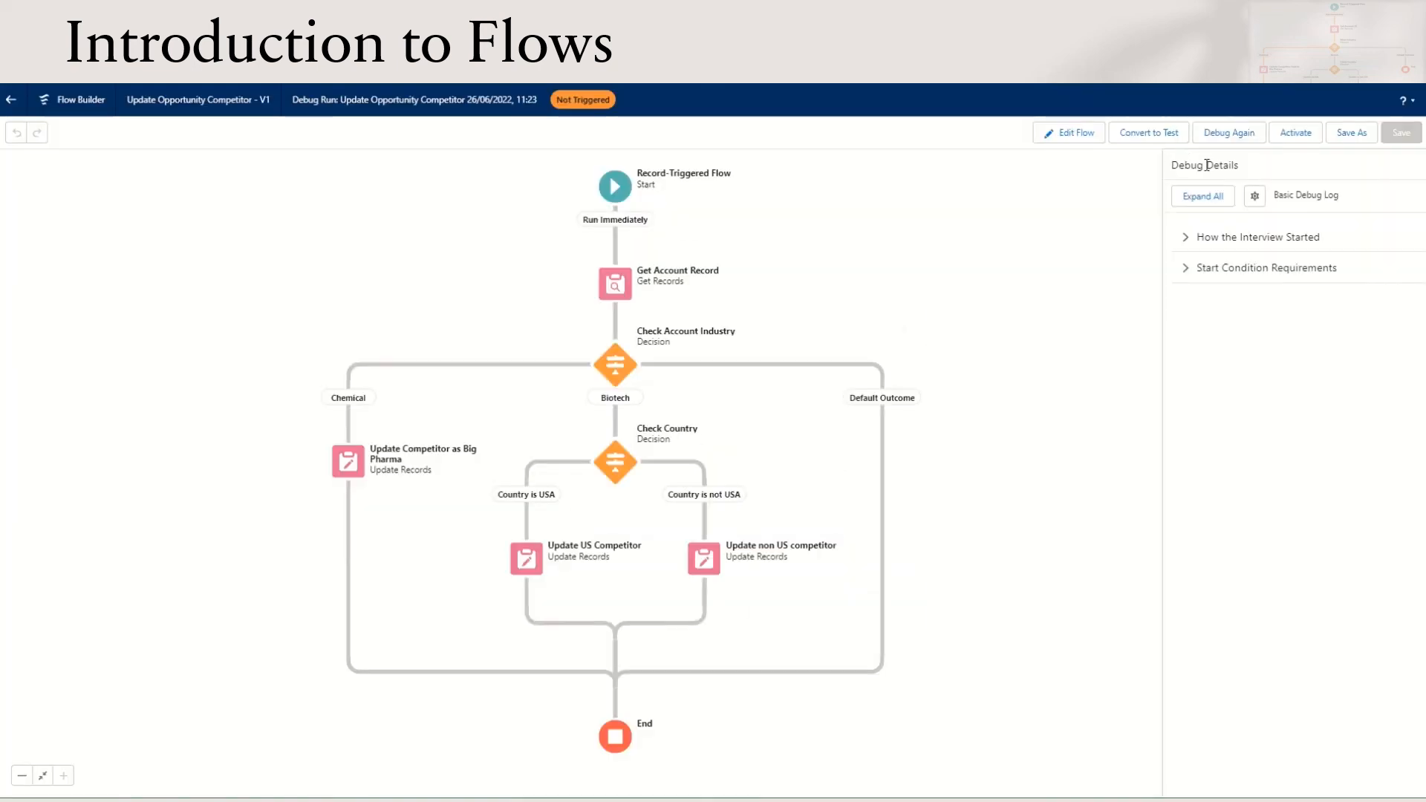
{"action": "left_click", "coordinate": [1189, 238]}
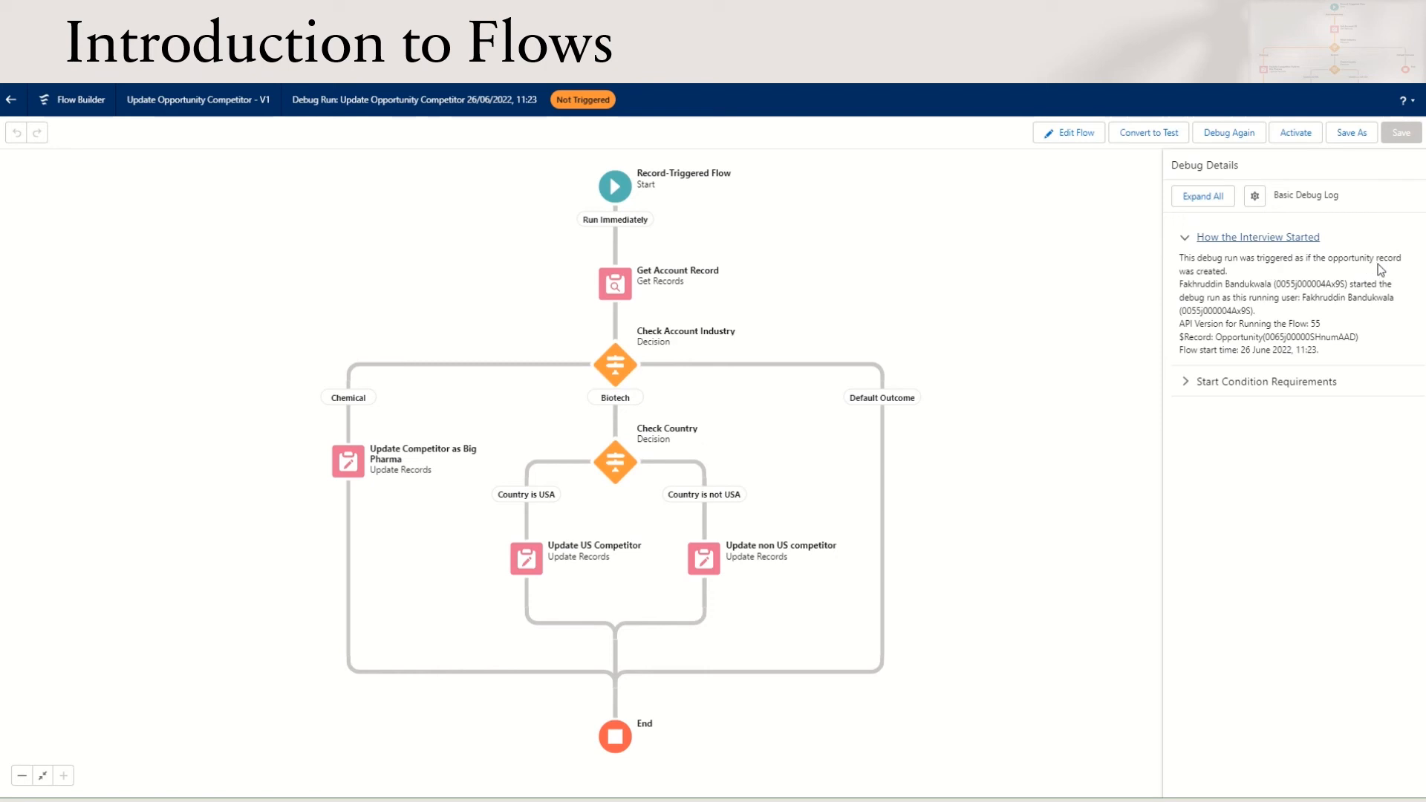
{"action": "left_click", "coordinate": [1184, 383]}
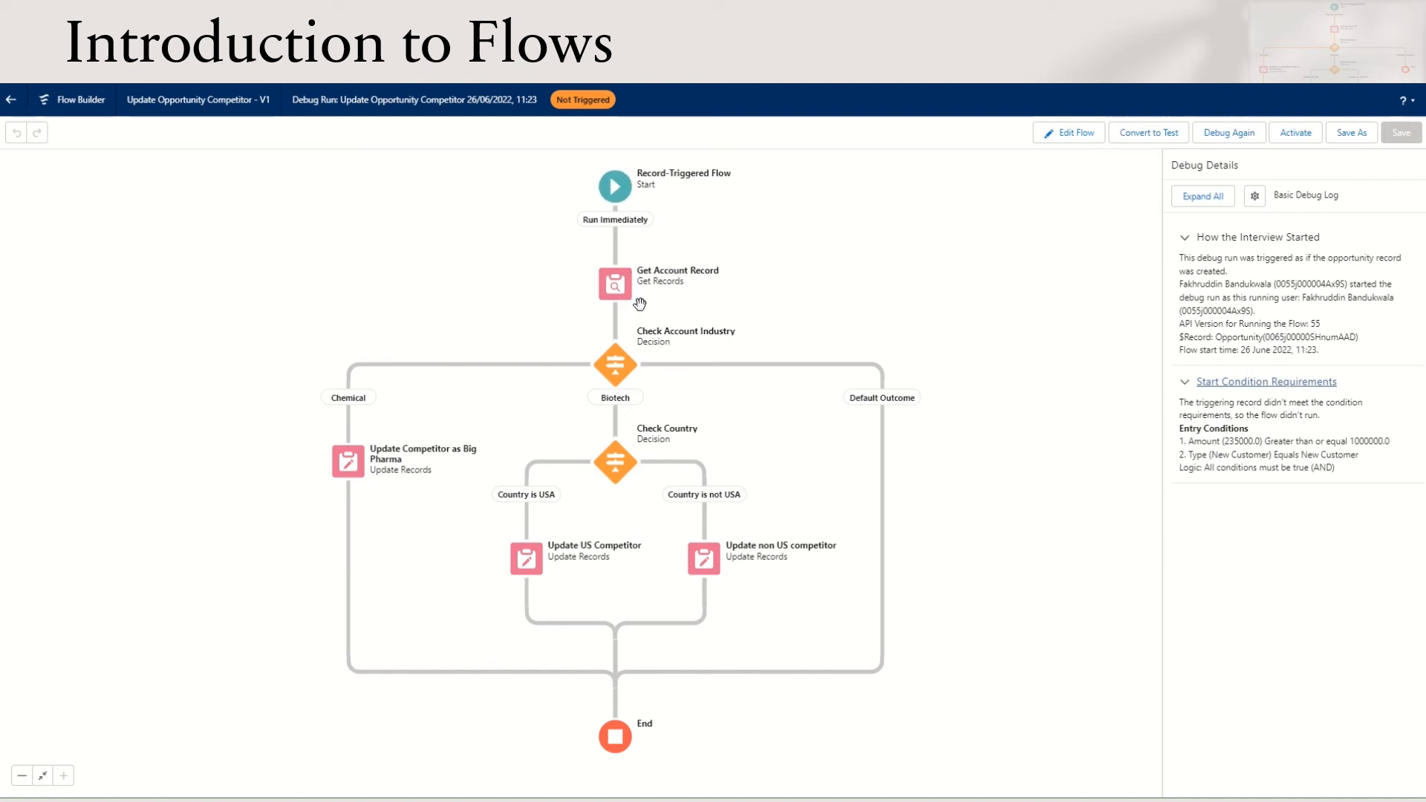
Debug the flow again with the Test Large New opportunity as the triggering record
{"action": "left_click", "coordinate": [1231, 133]}
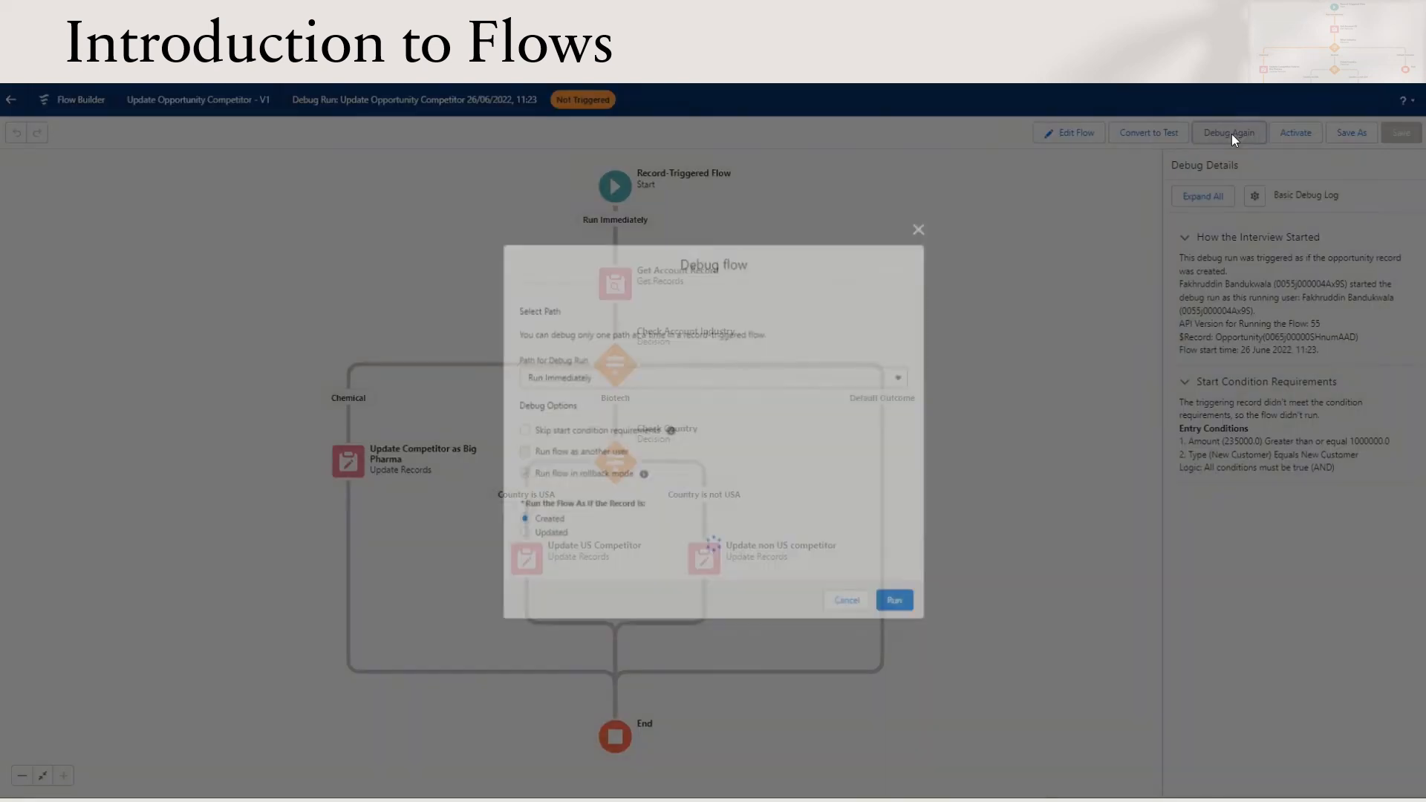
{"action": "left_click", "coordinate": [617, 581]}
{"action": "scroll", "coordinate": [620, 581], "scroll_direction": "down", "scroll_amount": 1}
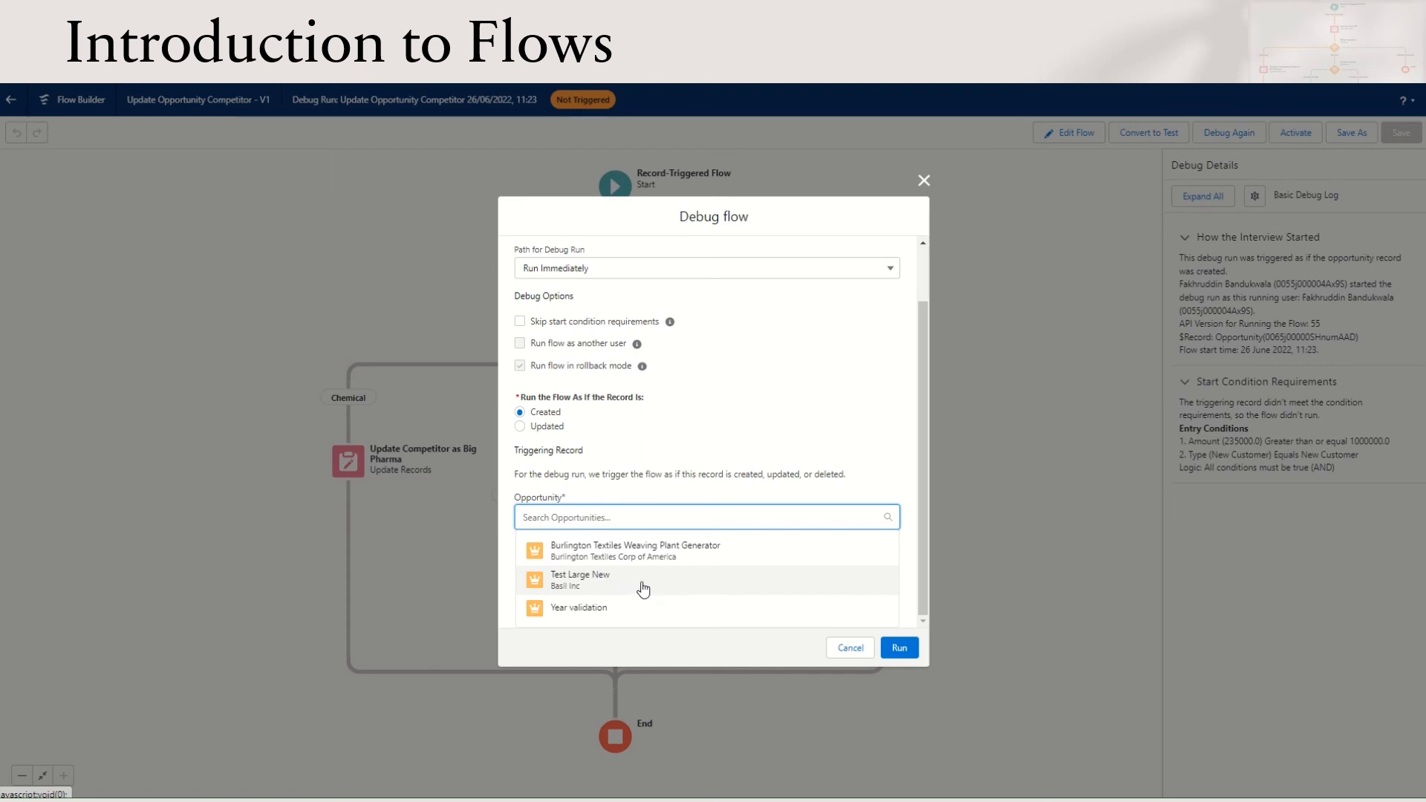
{"action": "left_click", "coordinate": [640, 583]}
{"action": "left_click", "coordinate": [901, 654]}
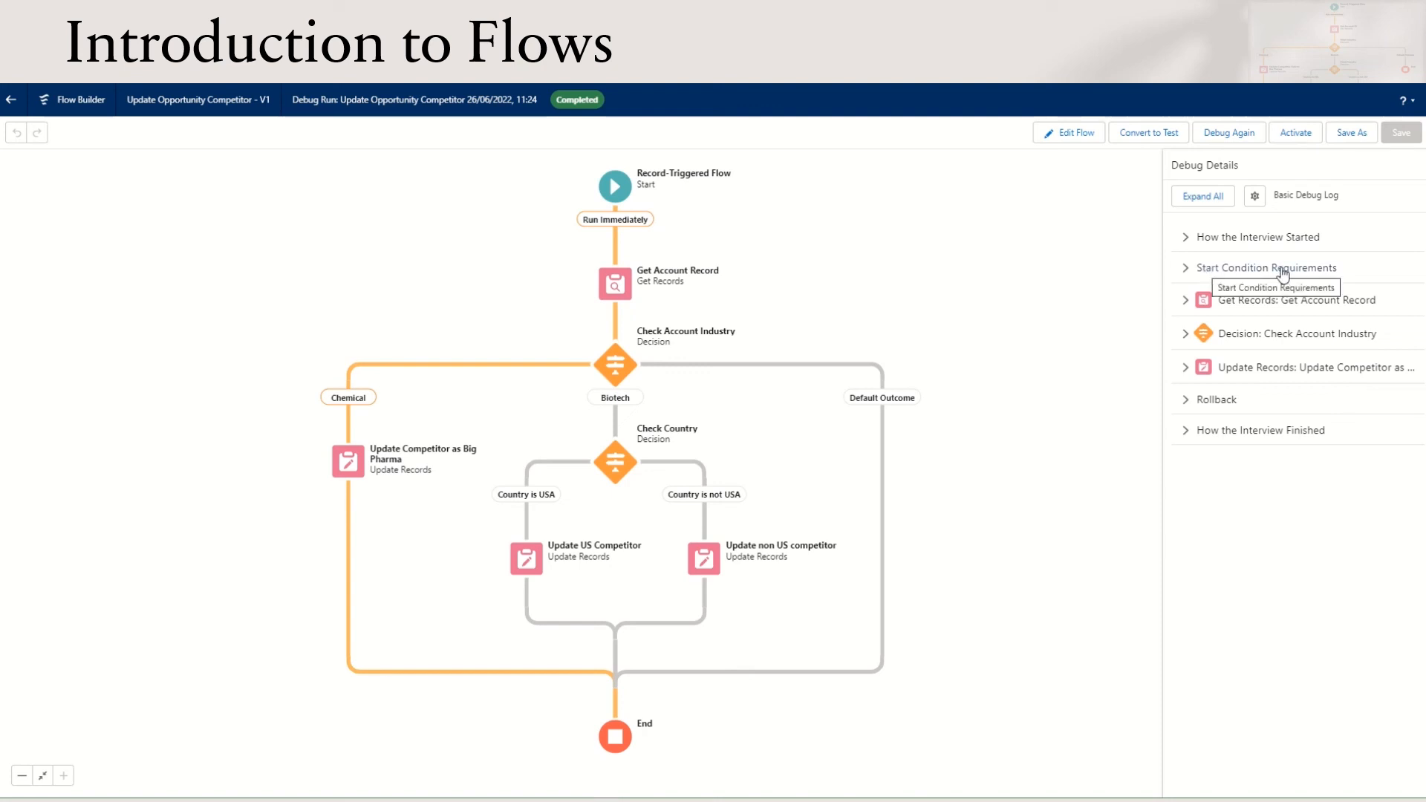
Examine the debug details for the start conditions, Get Account Record, Check Account Industry, the competitor update, the rollback and the interview's finish
{"action": "left_click", "coordinate": [1183, 272]}
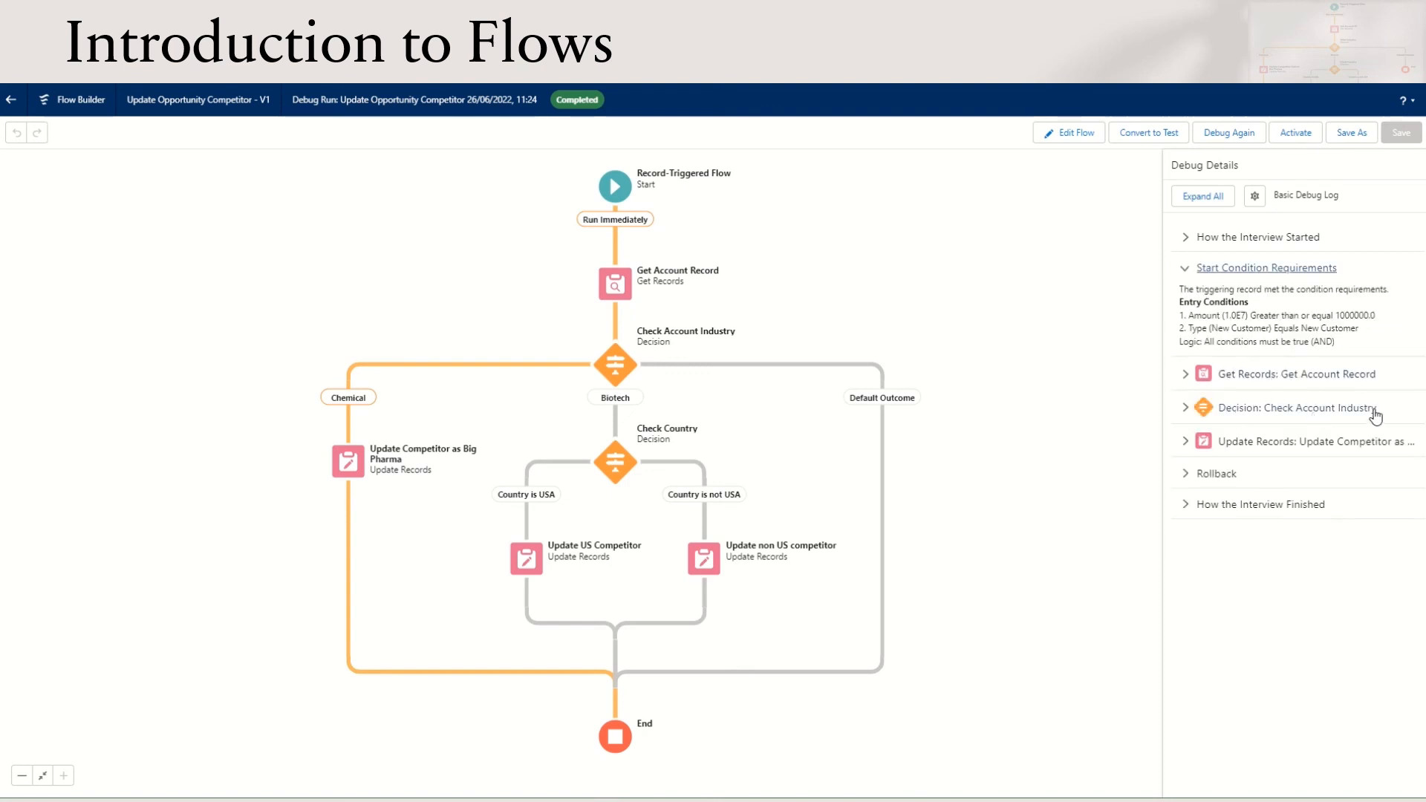
{"action": "left_click_drag", "start_coordinate": [1207, 317], "coordinate": [1365, 318]}
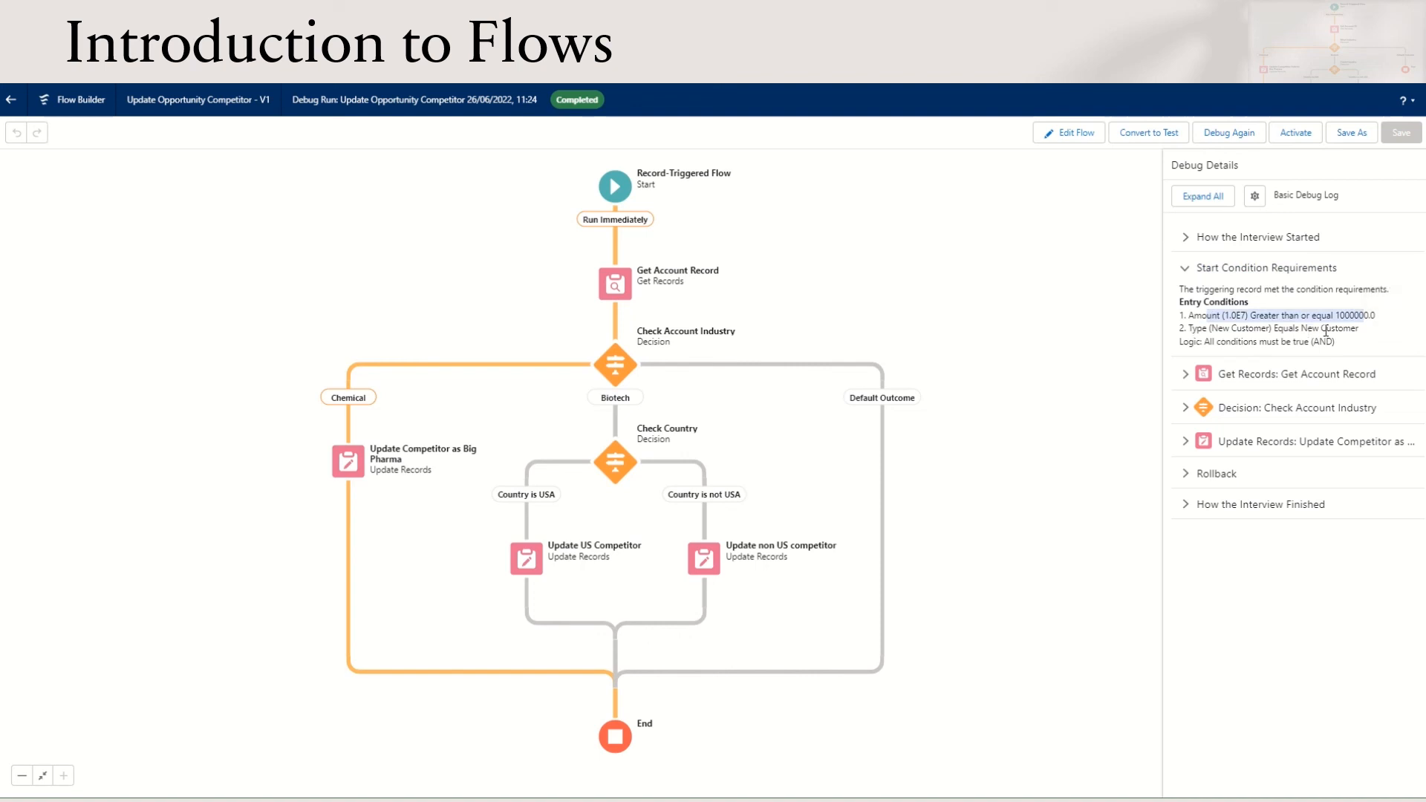
{"action": "left_click", "coordinate": [1251, 374]}
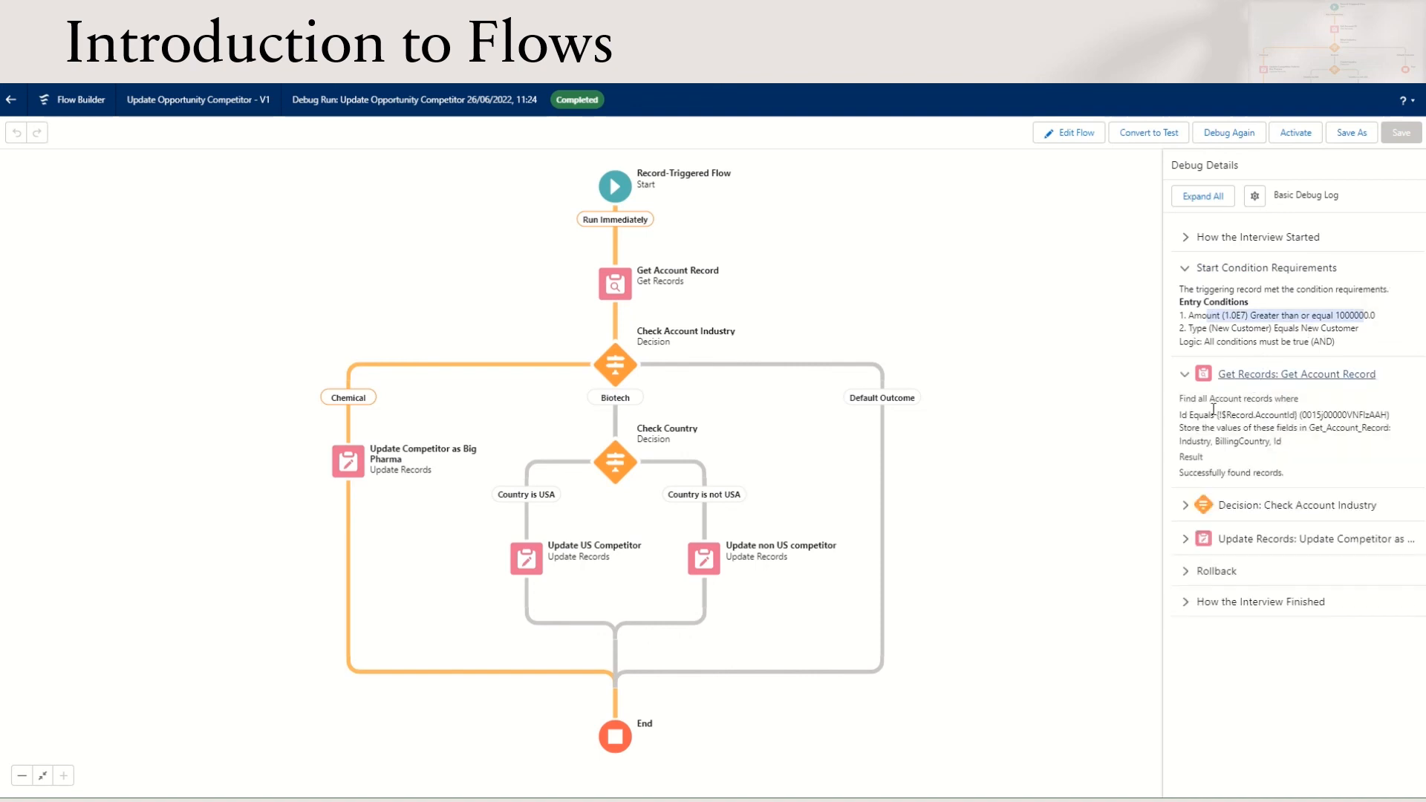
{"action": "left_click", "coordinate": [1227, 507]}
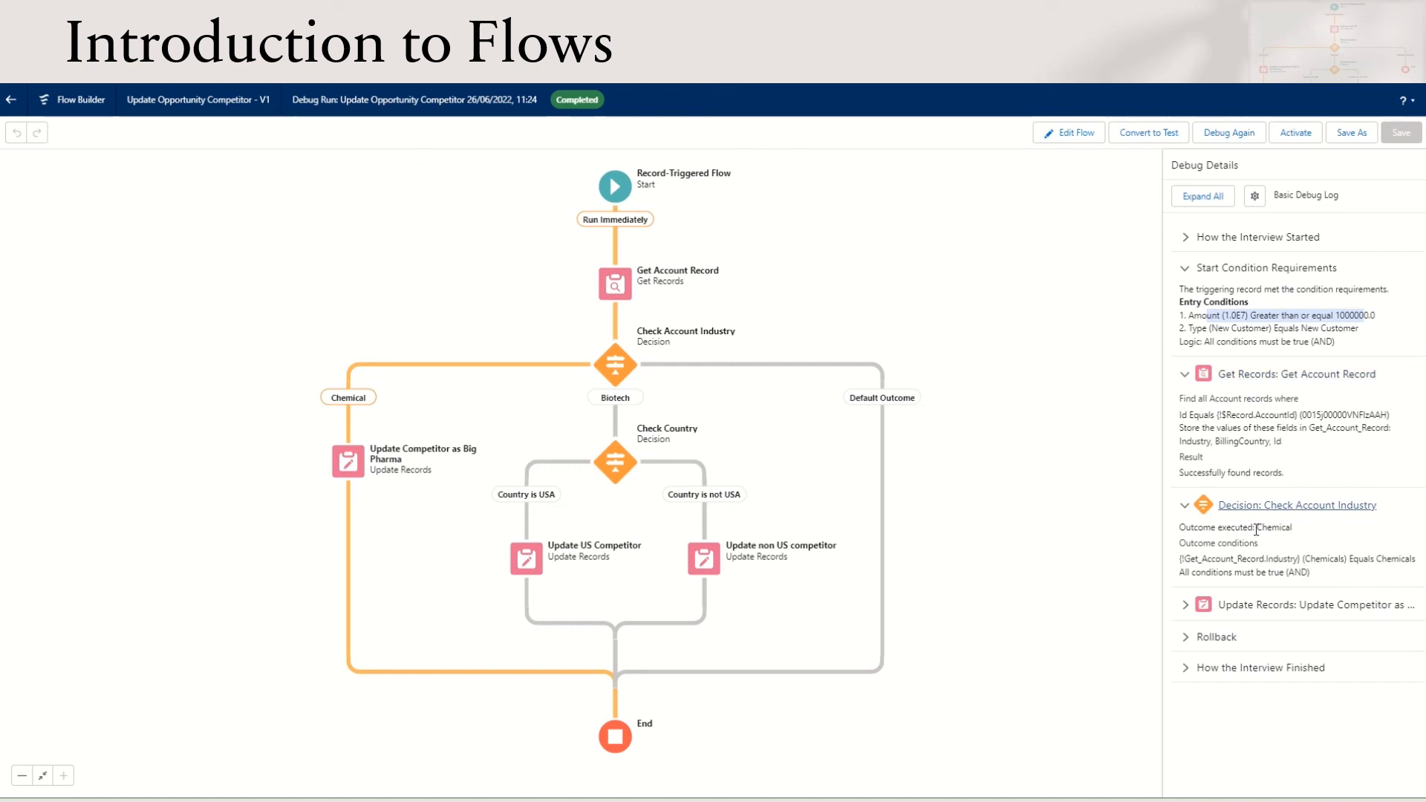
{"action": "left_click_drag", "start_coordinate": [1256, 529], "coordinate": [1292, 529]}
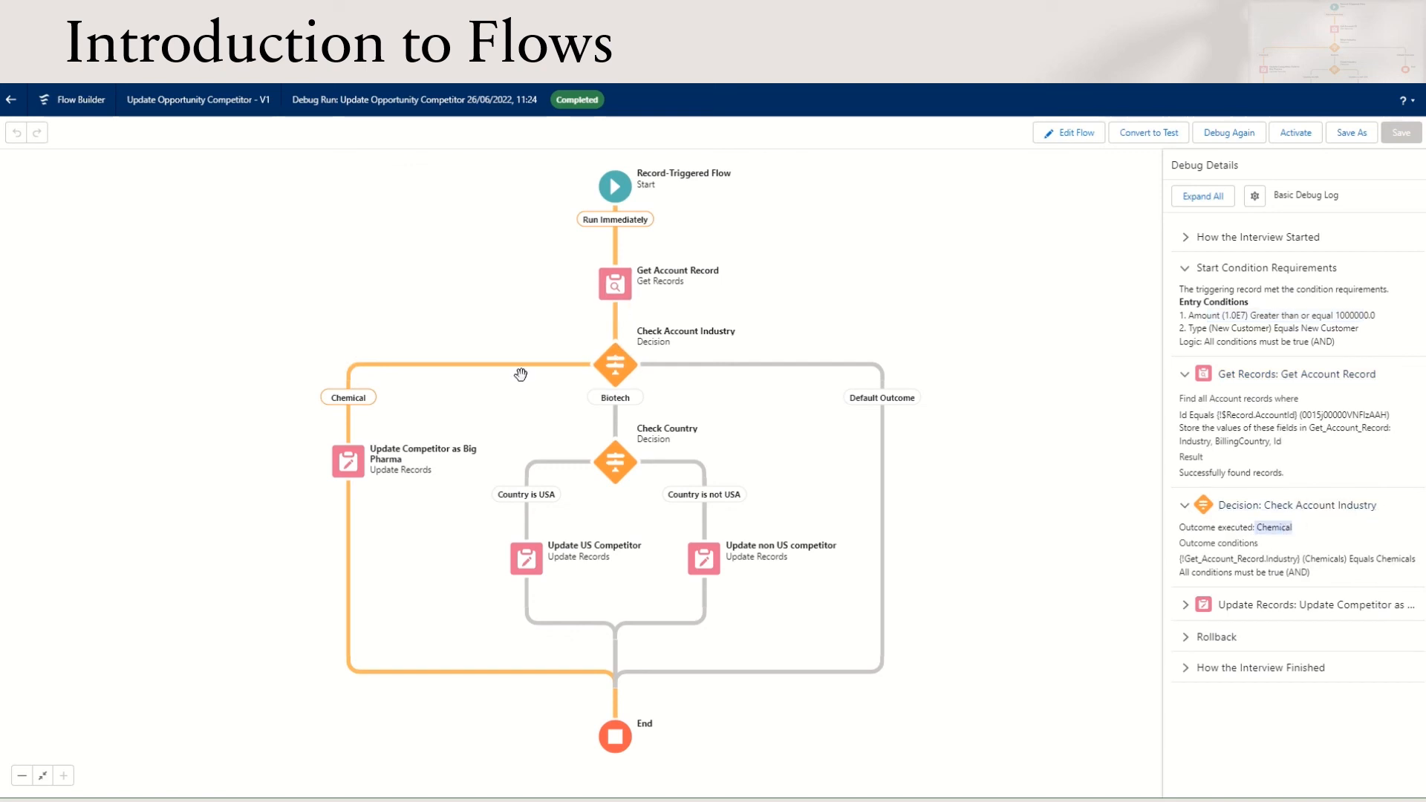
{"action": "left_click", "coordinate": [1187, 610]}
{"action": "scroll", "coordinate": [1309, 617], "scroll_direction": "down", "scroll_amount": 3}
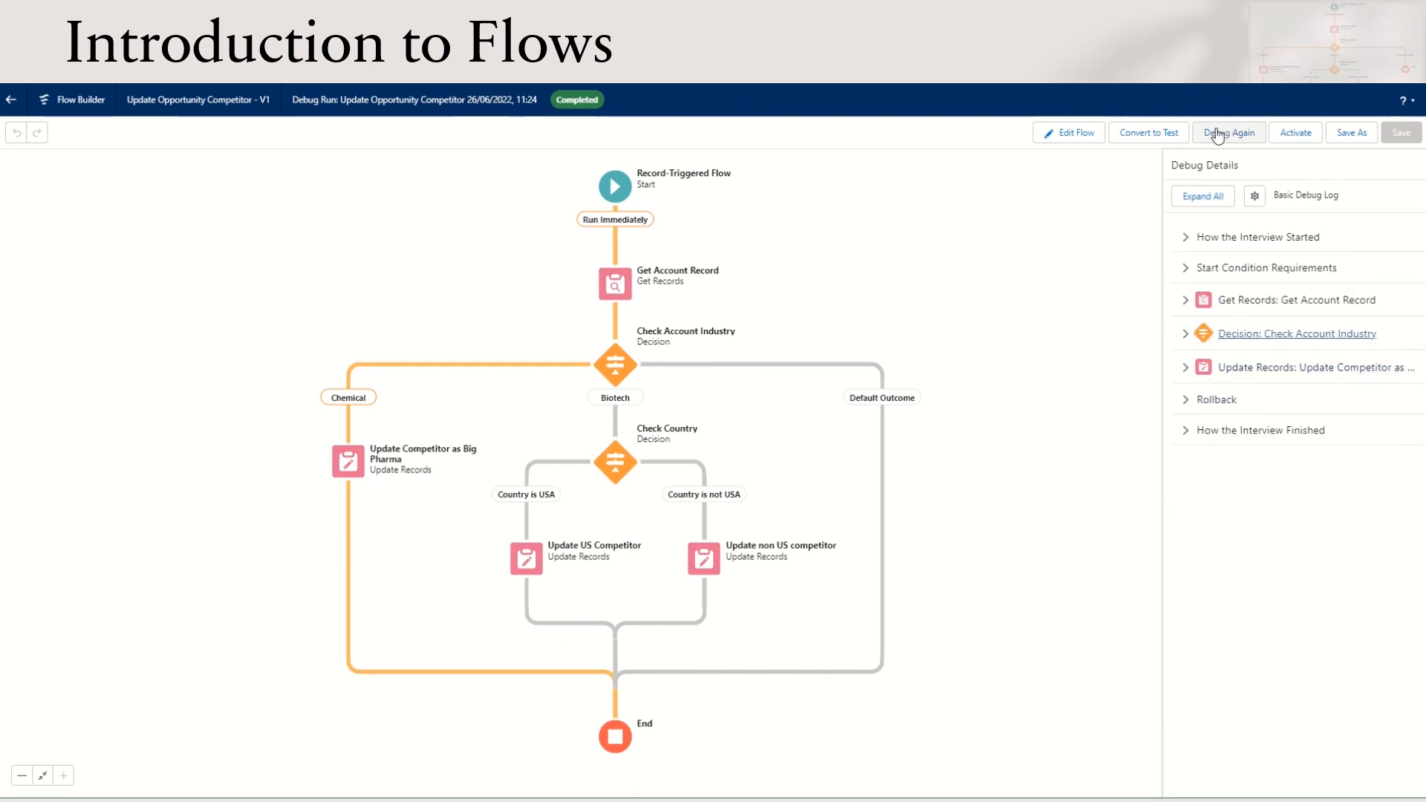
{"action": "left_click", "coordinate": [1216, 399]}
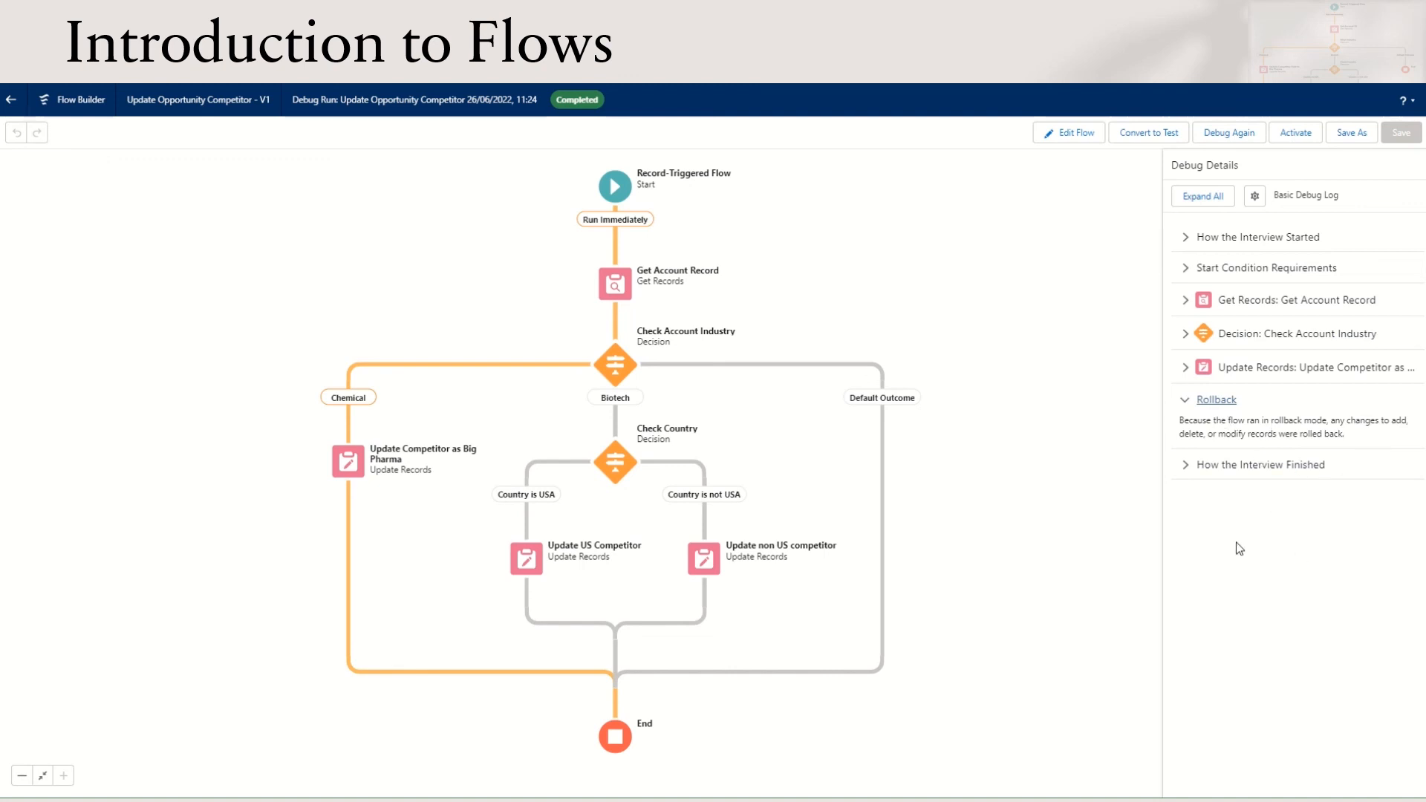
{"action": "left_click", "coordinate": [1391, 465]}
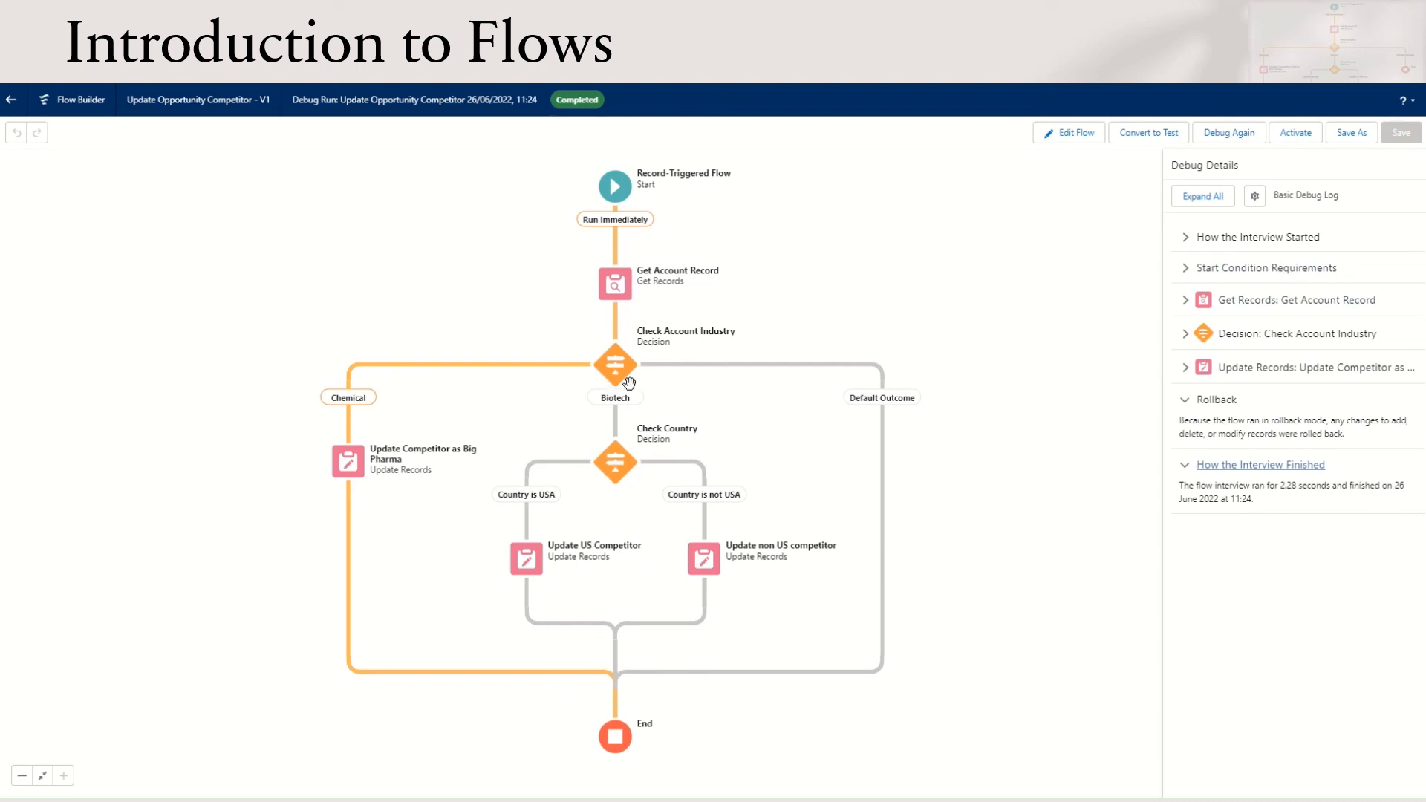
Activate the Update Opportunity Competitor flow
{"action": "left_click", "coordinate": [1298, 134]}
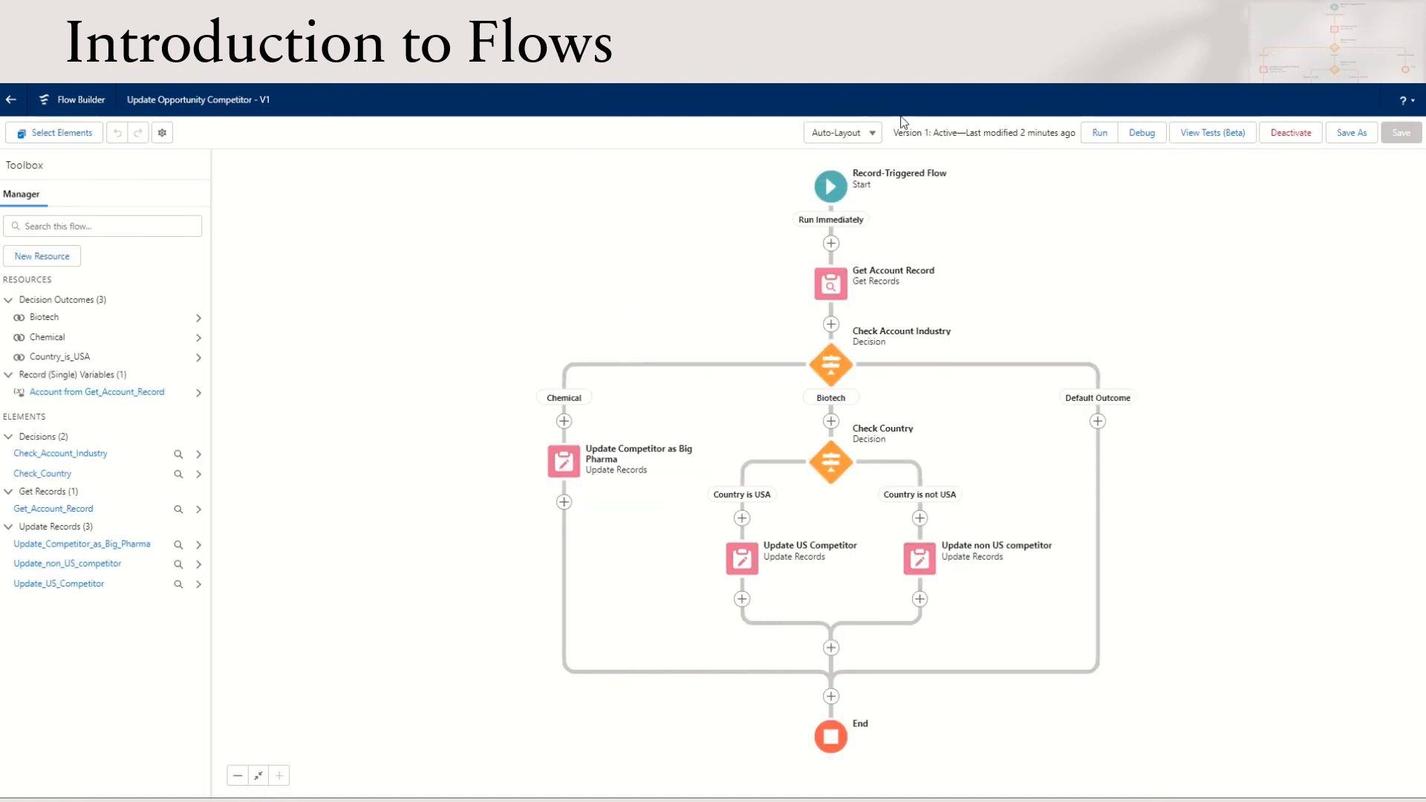